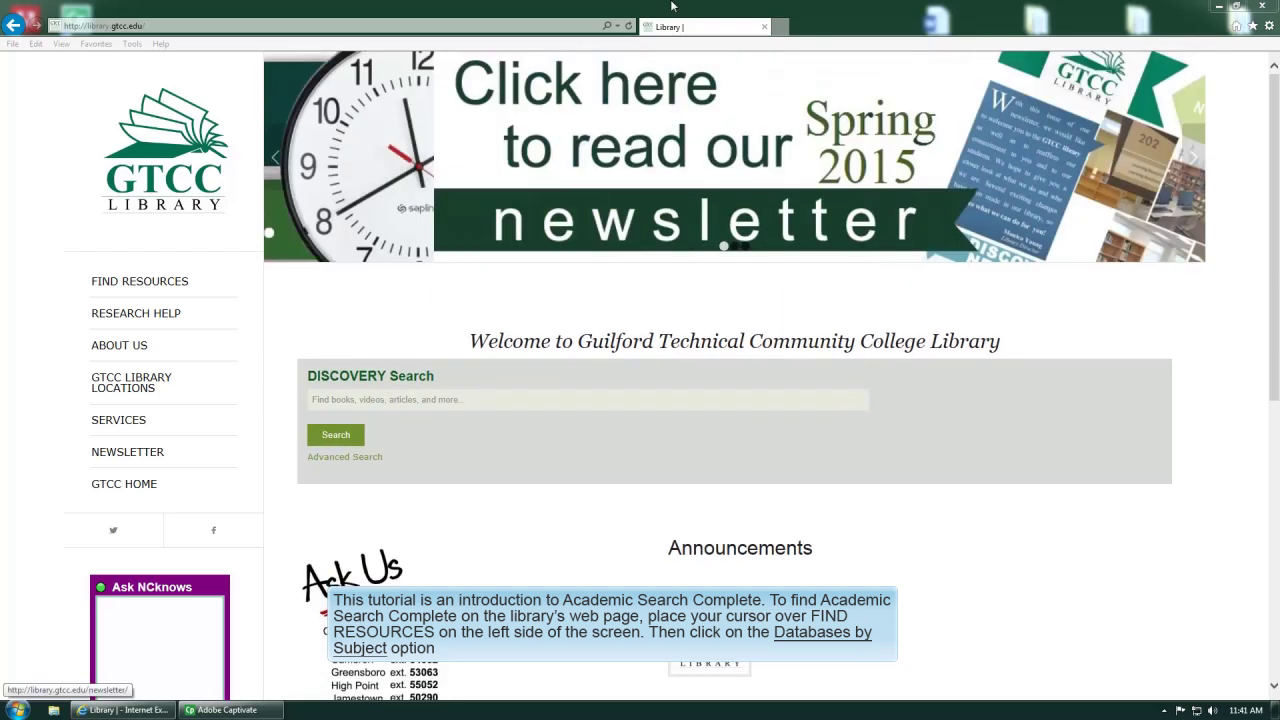
Open the Academic Search Complete database from the General category of the library's Databases by Subject page.
{"action": "mouse_move", "coordinate": [113, 286]}
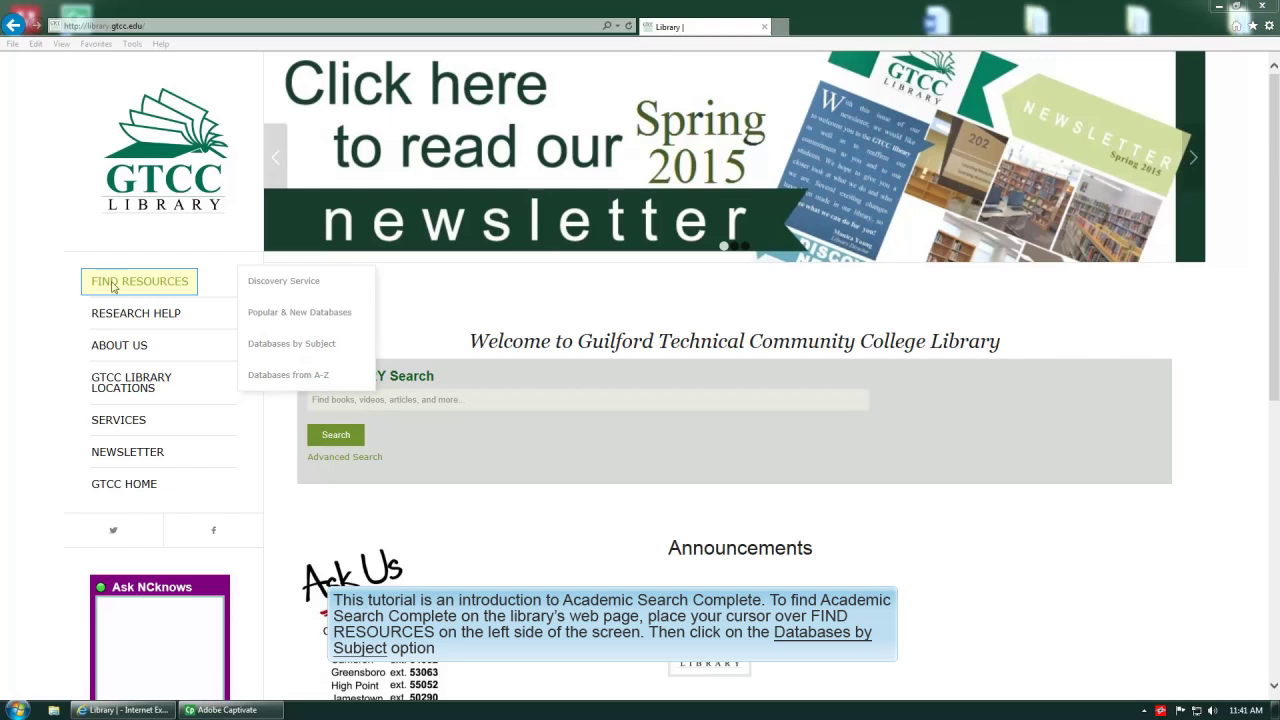
{"action": "left_click", "coordinate": [283, 342]}
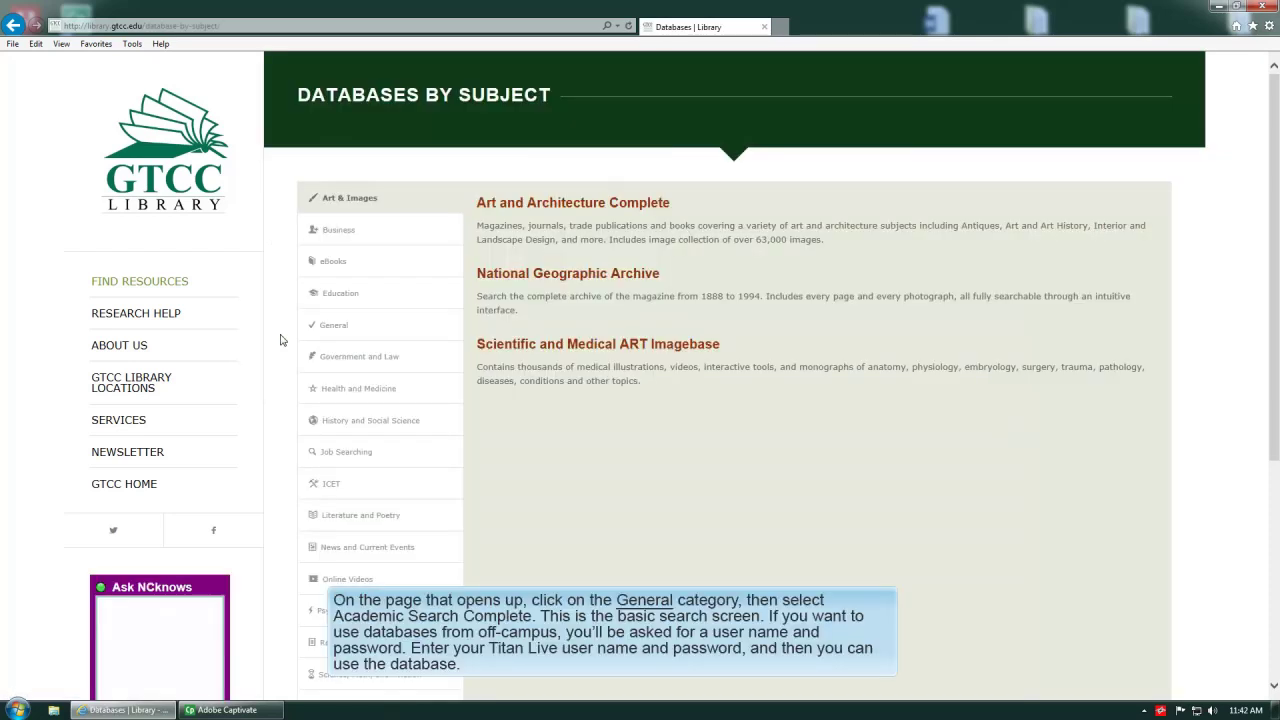
{"action": "left_click", "coordinate": [333, 328]}
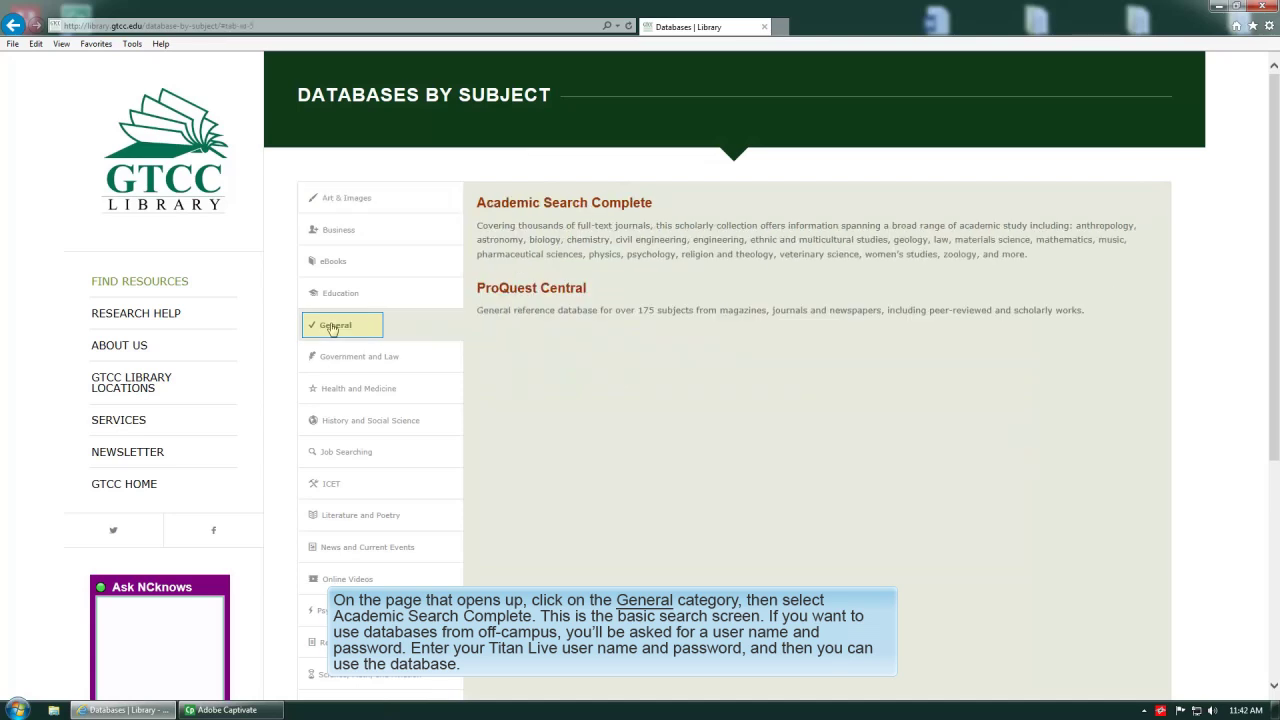
{"action": "left_click", "coordinate": [542, 205]}
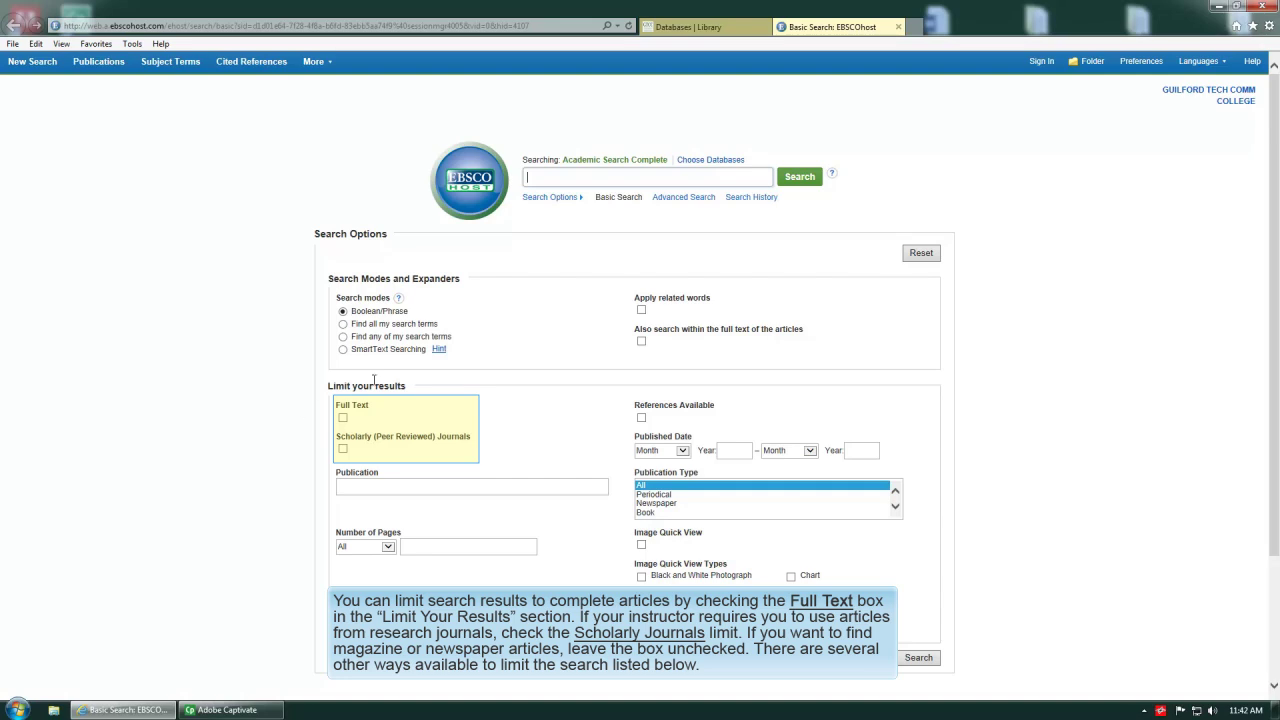
Limit the search results to Full Text and Scholarly (Peer Reviewed) Journals.
{"action": "left_click", "coordinate": [343, 418]}
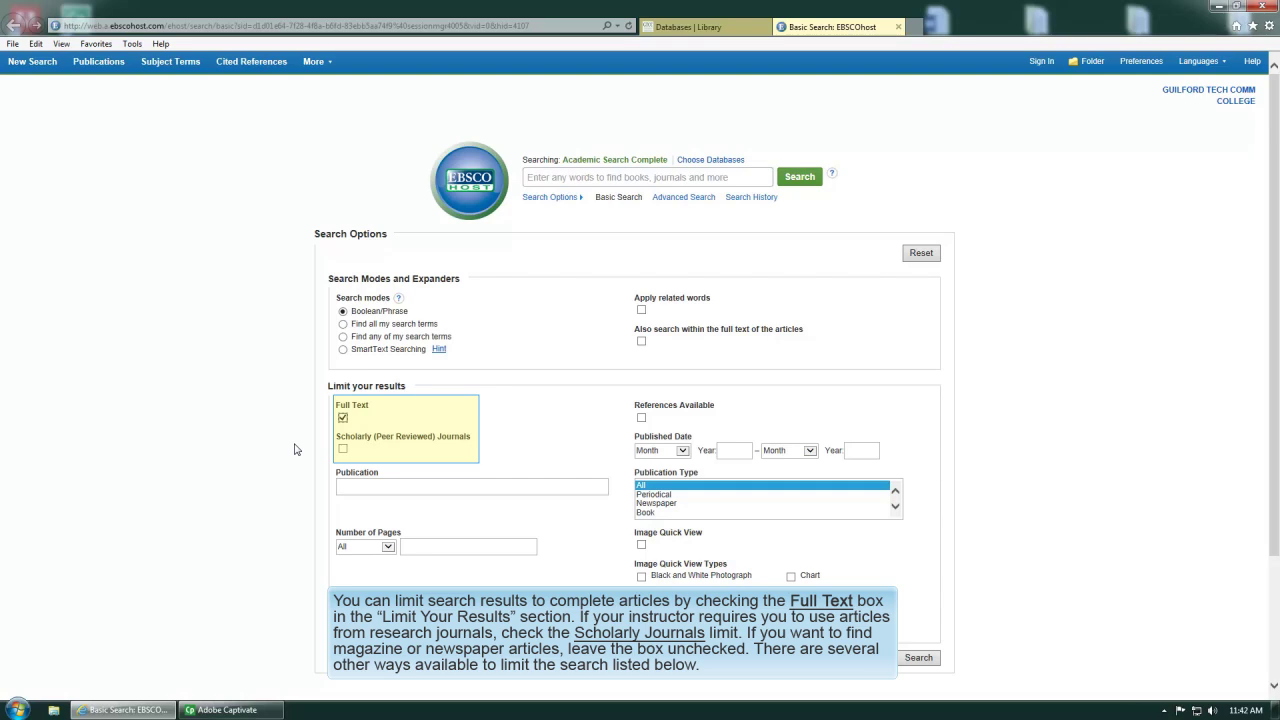
{"action": "left_click", "coordinate": [343, 449]}
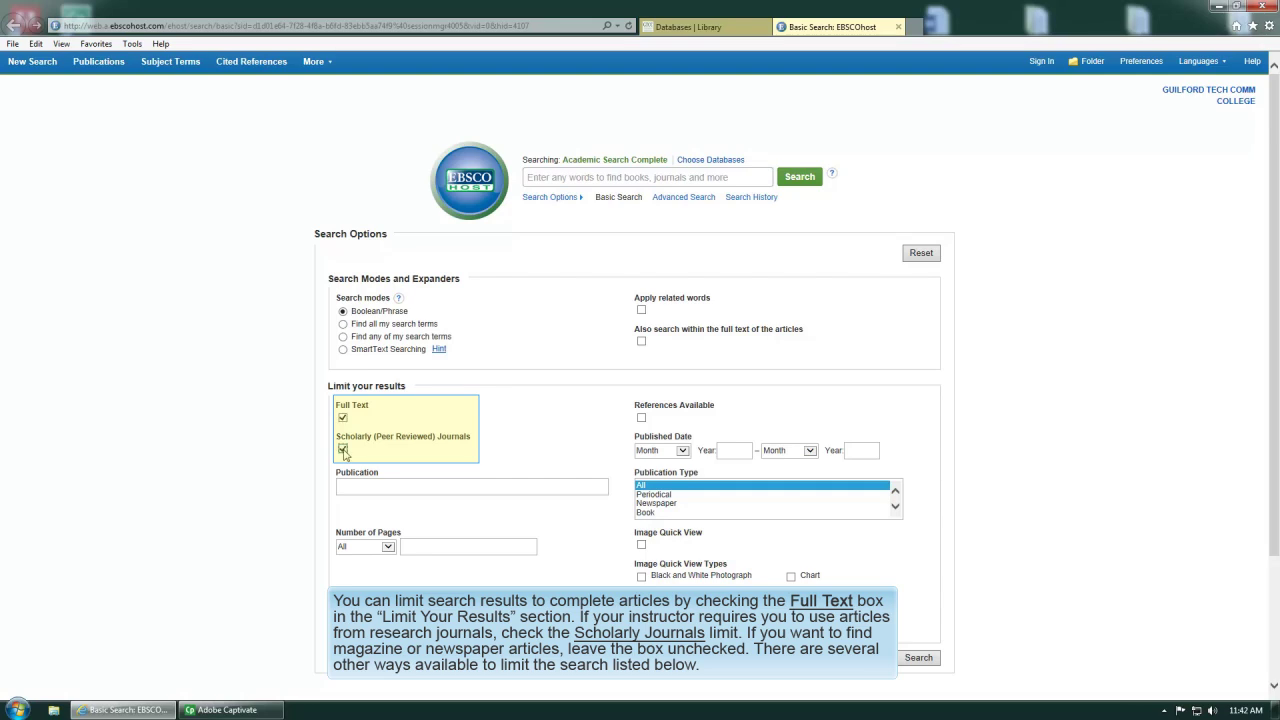
Enter the Boolean search query egypt AND pyramids, without running the search.
{"action": "left_click", "coordinate": [577, 177]}
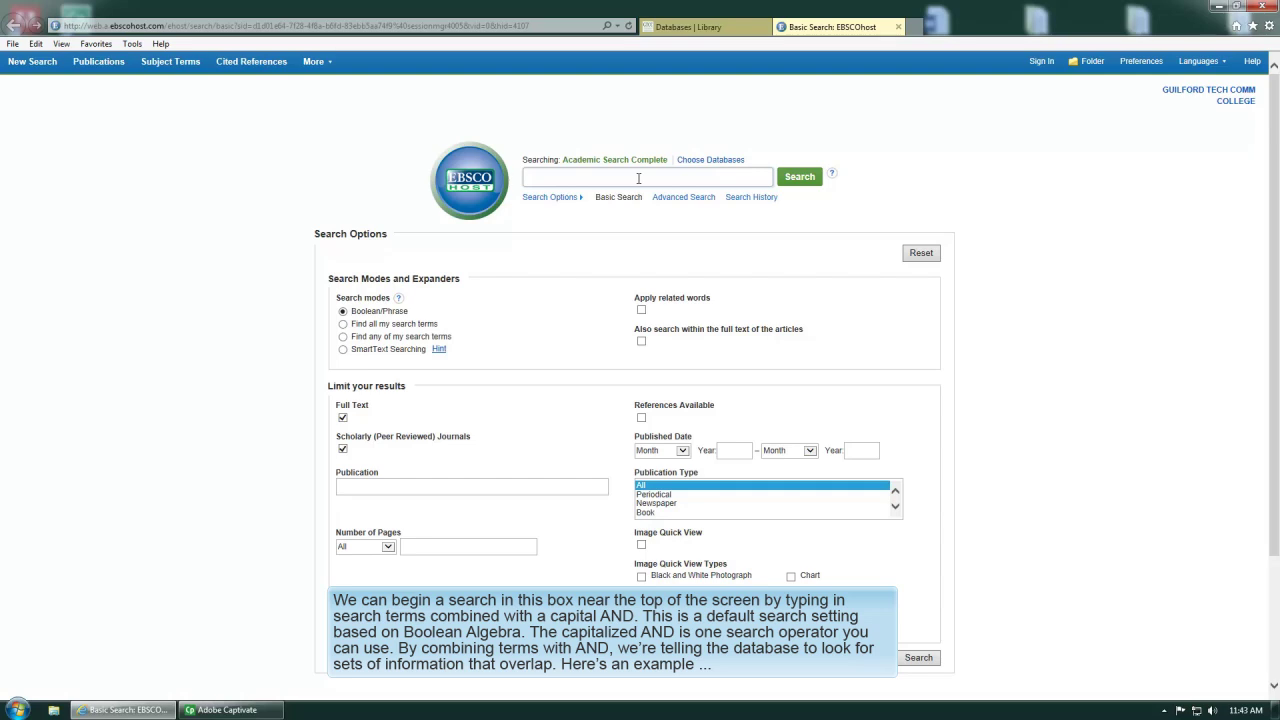
{"action": "type", "text": "egypt"}
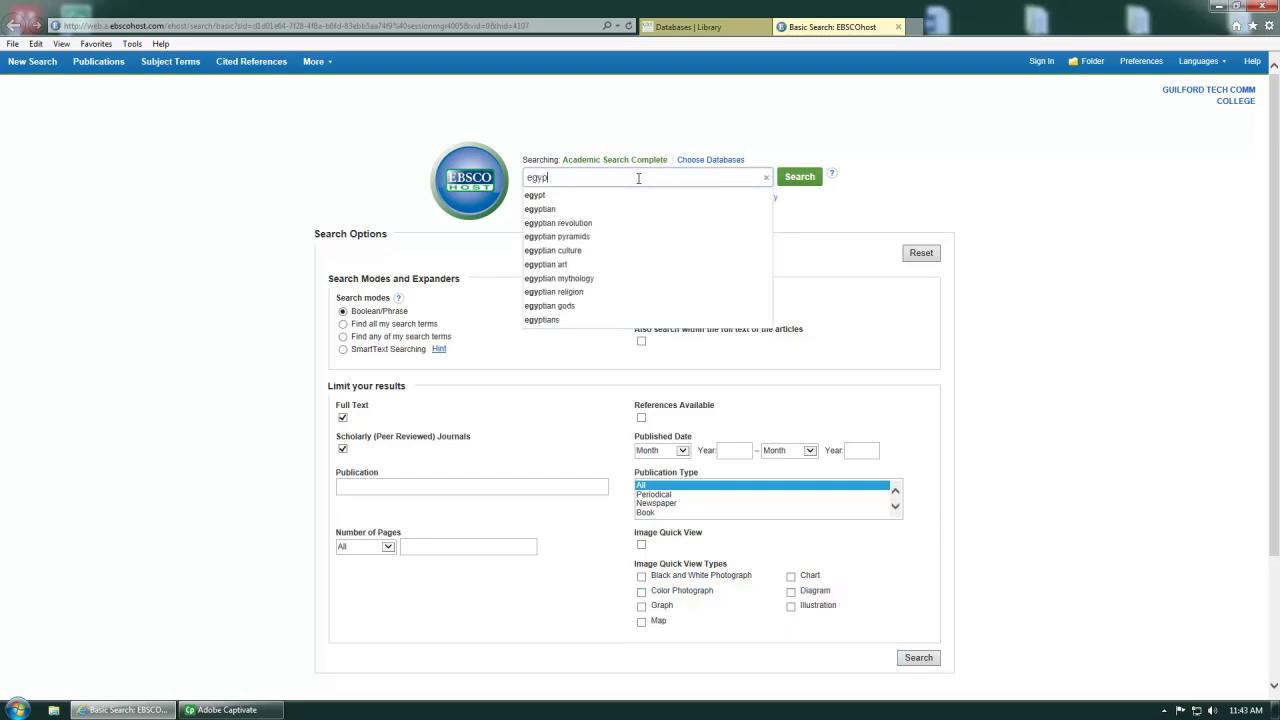
{"action": "type", "text": " AND"}
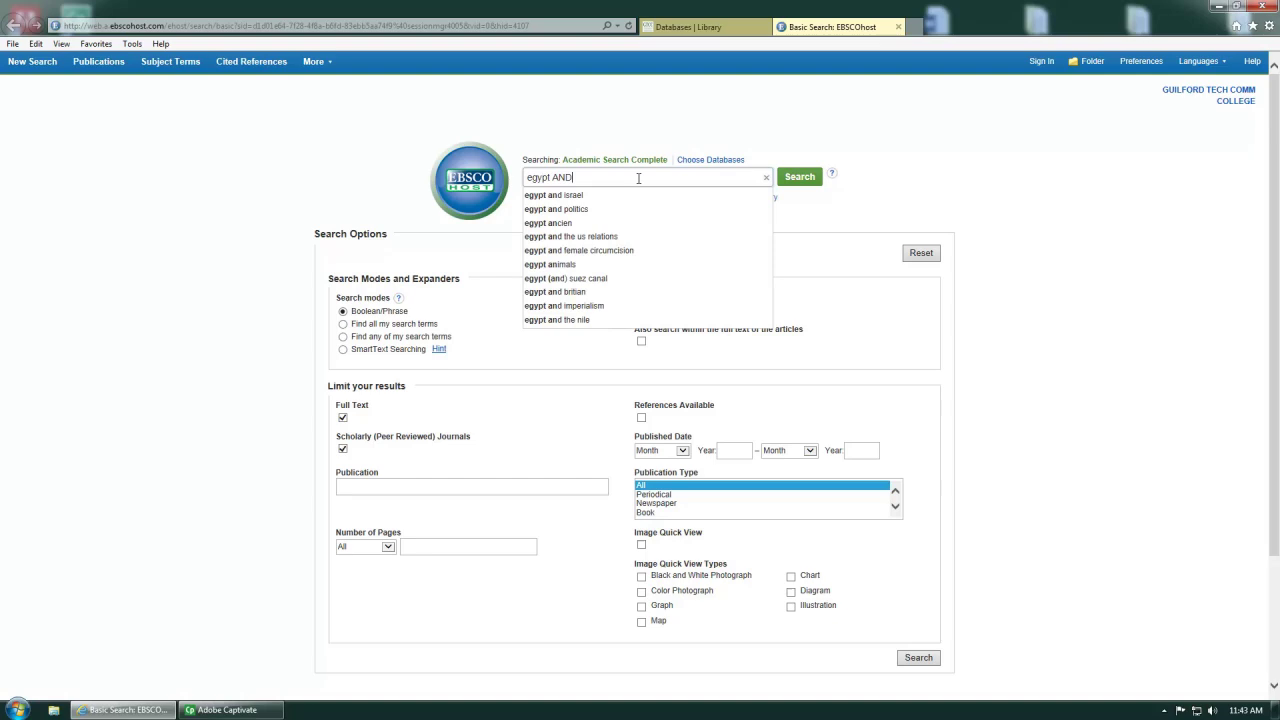
{"action": "type", "text": " pyramids"}
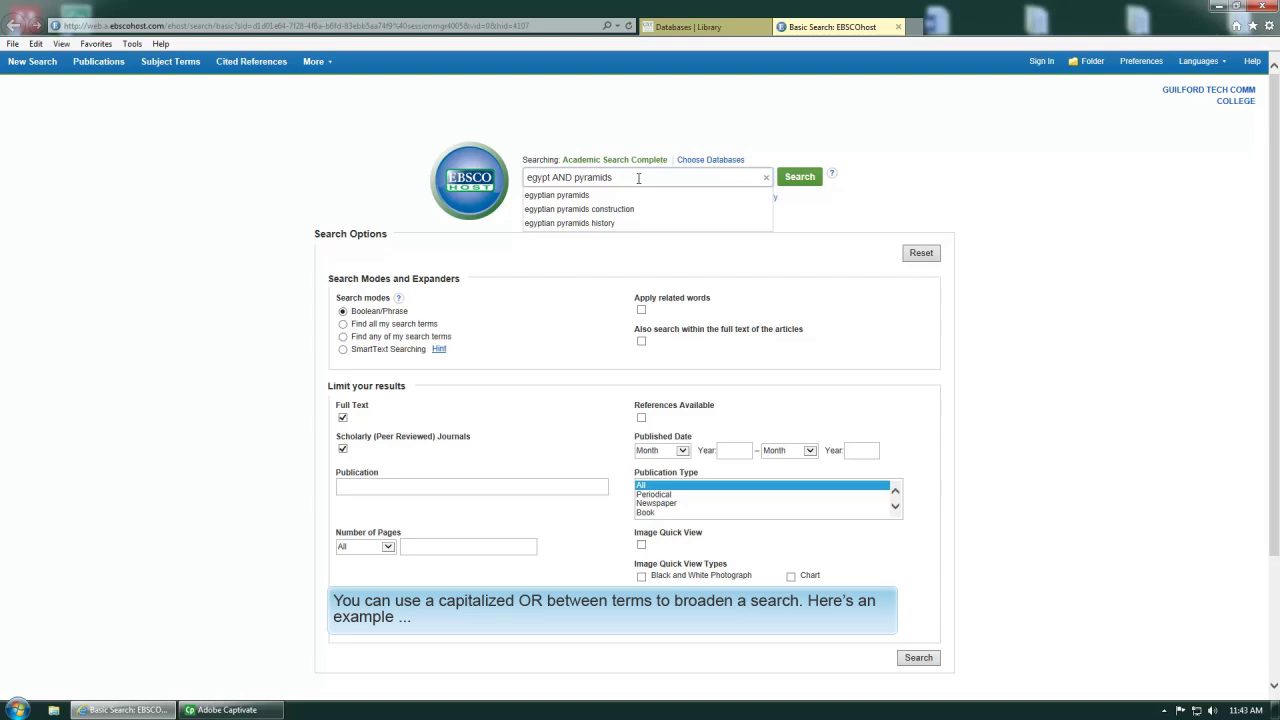
Replace the search query with crows OR ravens, without running the search.
{"action": "key", "text": "BackSpace"}
{"action": "key", "text": "BackSpace"}
{"action": "key", "text": "BackSpace"}
{"action": "key", "text": "BackSpace"}
{"action": "key", "text": "BackSpace"}
{"action": "key", "text": "BackSpace"}
{"action": "key", "text": "BackSpace"}
{"action": "key", "text": "BackSpace"}
{"action": "key", "text": "BackSpace"}
{"action": "key", "text": "BackSpace"}
{"action": "key", "text": "BackSpace"}
{"action": "key", "text": "BackSpace"}
{"action": "key", "text": "BackSpace"}
{"action": "key", "text": "BackSpace"}
{"action": "key", "text": "BackSpace"}
{"action": "key", "text": "BackSpace"}
{"action": "key", "text": "BackSpace"}
{"action": "key", "text": "BackSpace"}
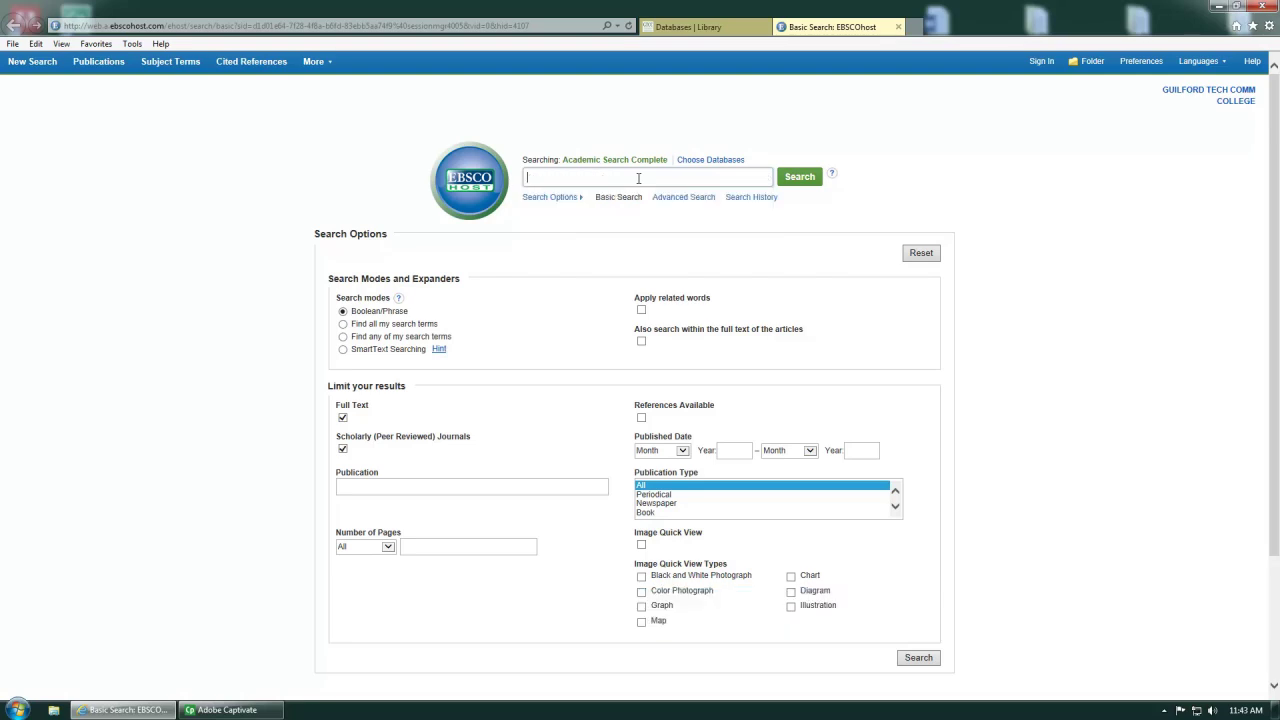
{"action": "type", "text": "crows "}
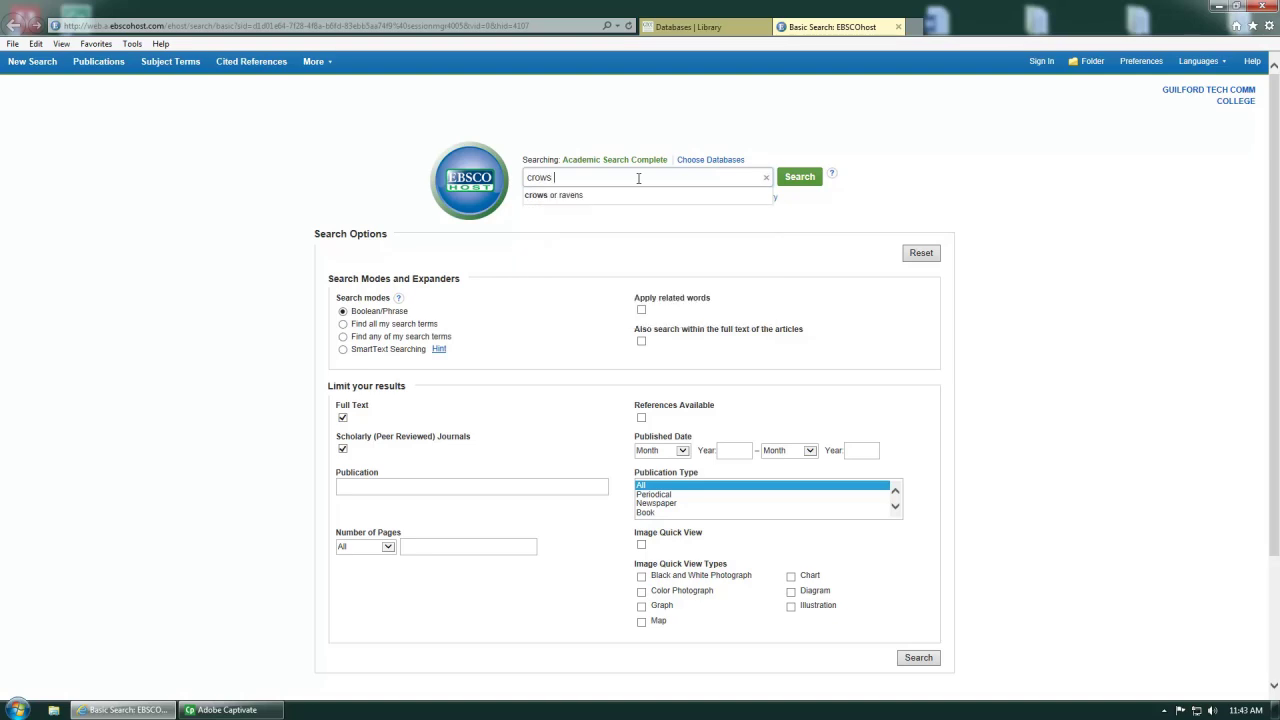
{"action": "type", "text": "OR ravens"}
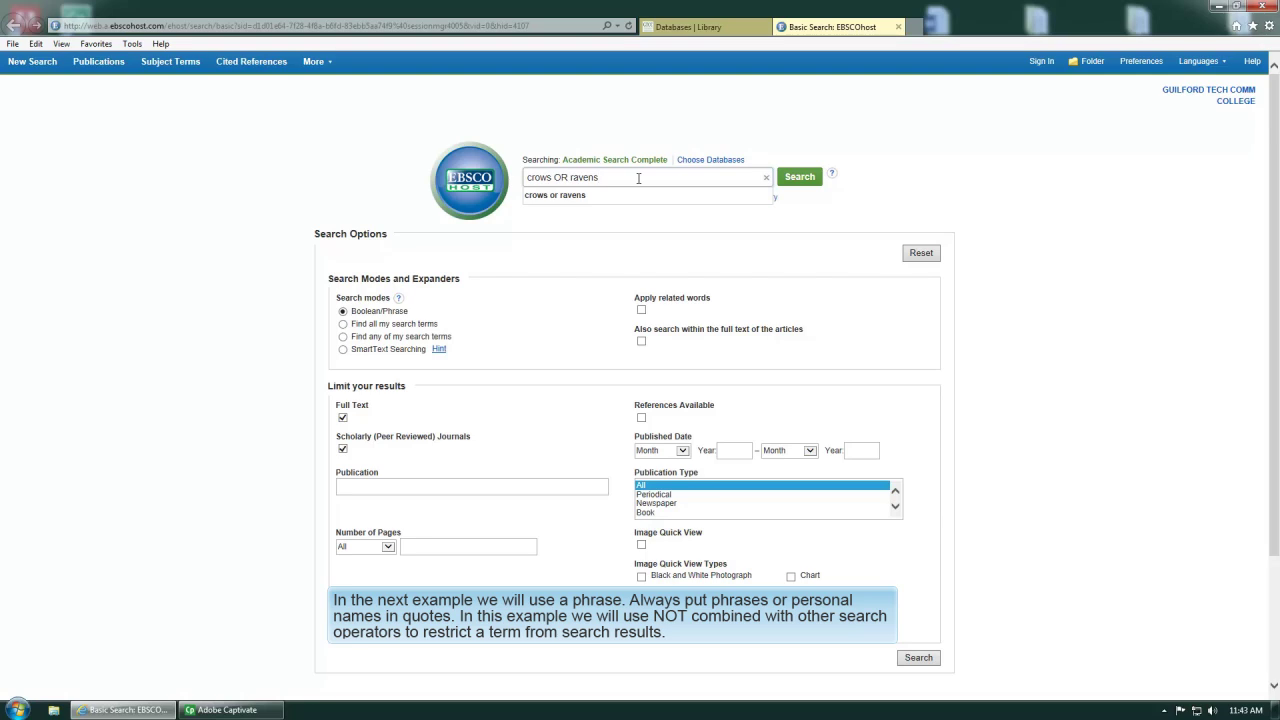
Replace the search query with ("civil war" AND battles) NOT gettysburg, without running the search.
{"action": "key", "text": "BackSpace"}
{"action": "key", "text": "BackSpace"}
{"action": "key", "text": "BackSpace"}
{"action": "key", "text": "BackSpace"}
{"action": "key", "text": "BackSpace"}
{"action": "key", "text": "BackSpace"}
{"action": "key", "text": "BackSpace"}
{"action": "key", "text": "BackSpace"}
{"action": "key", "text": "BackSpace"}
{"action": "key", "text": "BackSpace"}
{"action": "key", "text": "BackSpace"}
{"action": "key", "text": "BackSpace"}
{"action": "key", "text": "BackSpace"}
{"action": "key", "text": "BackSpace"}
{"action": "key", "text": "BackSpace"}
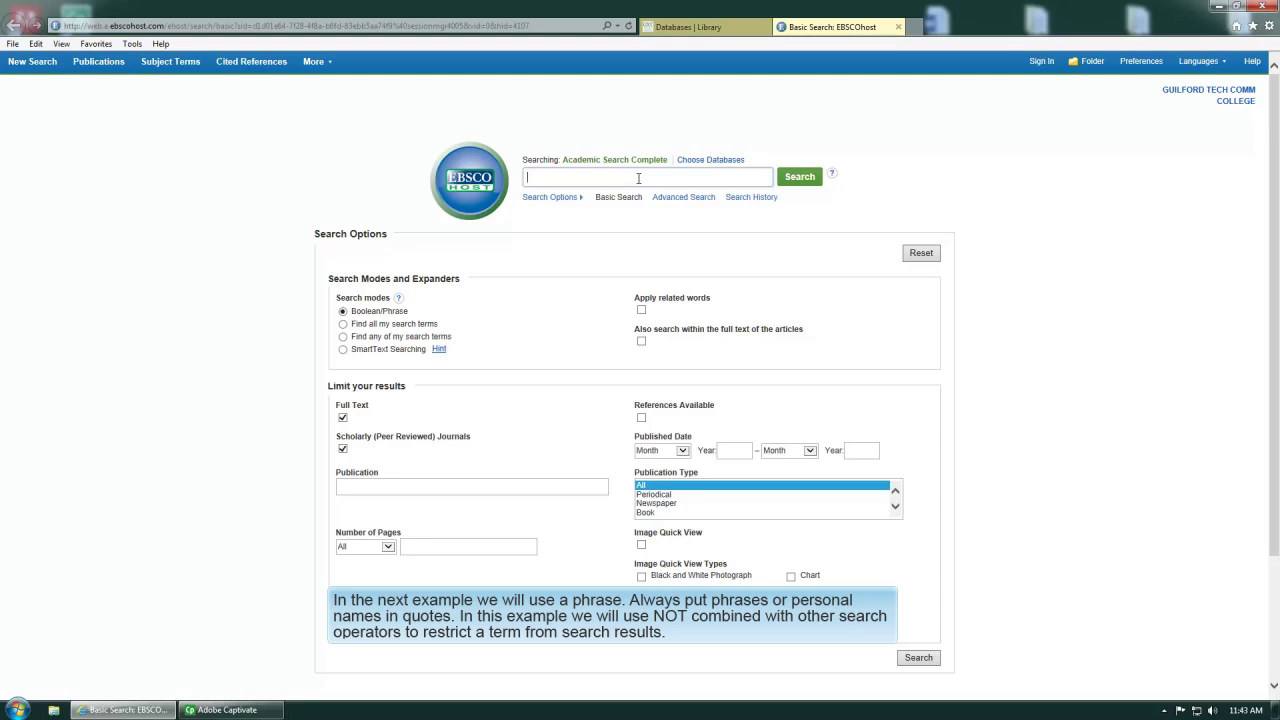
{"action": "type", "text": "\""}
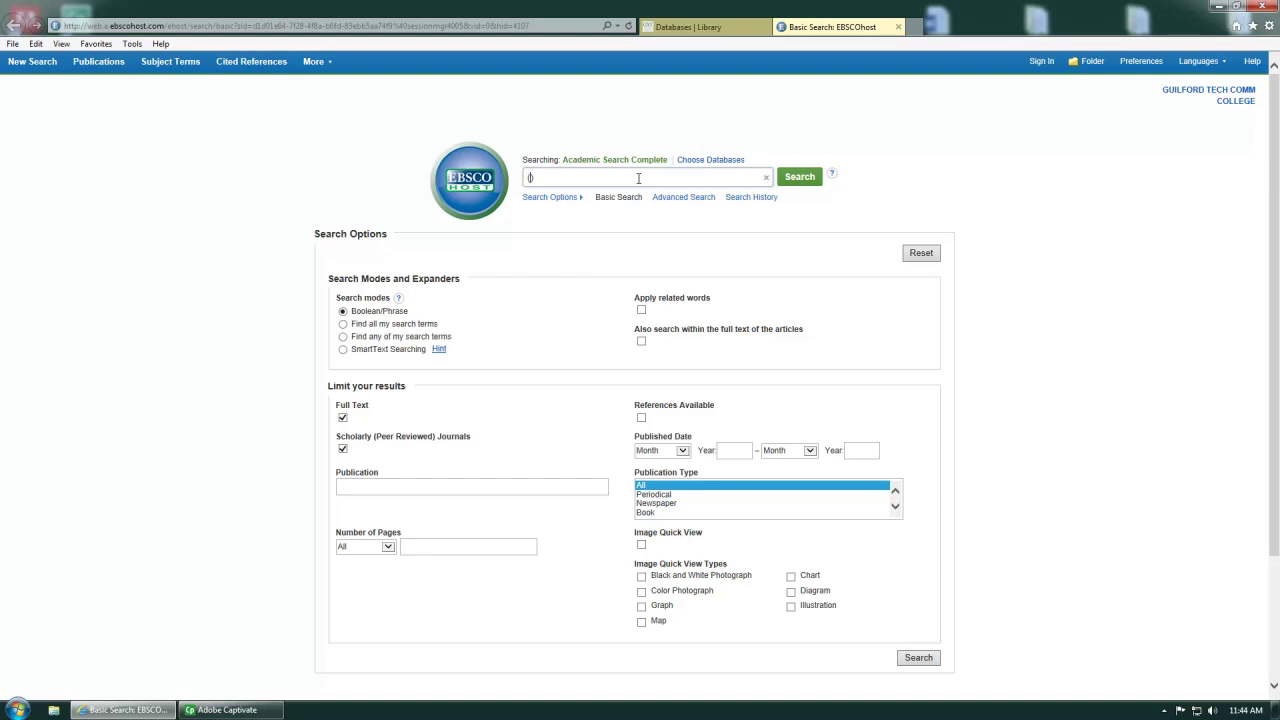
{"action": "type", "text": "\""}
{"action": "type", "text": "civil"}
{"action": "type", "text": " war"}
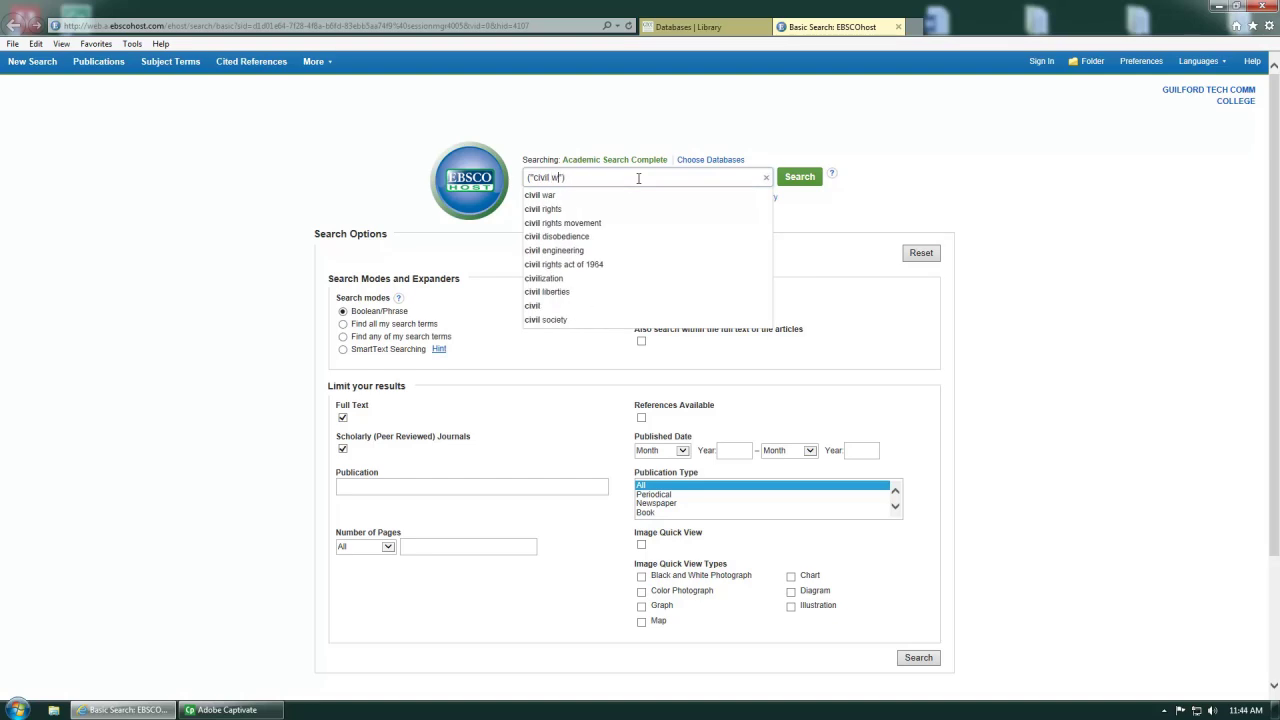
{"action": "key", "text": "Right"}
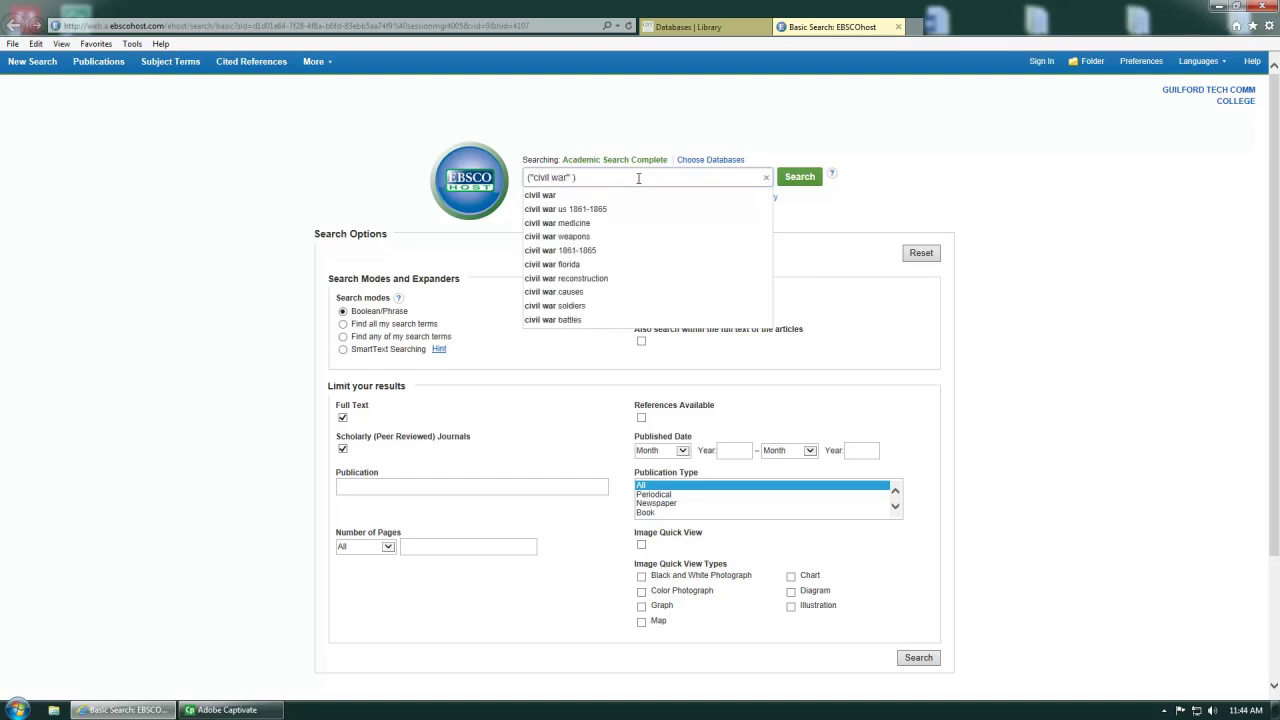
{"action": "type", "text": "AND "}
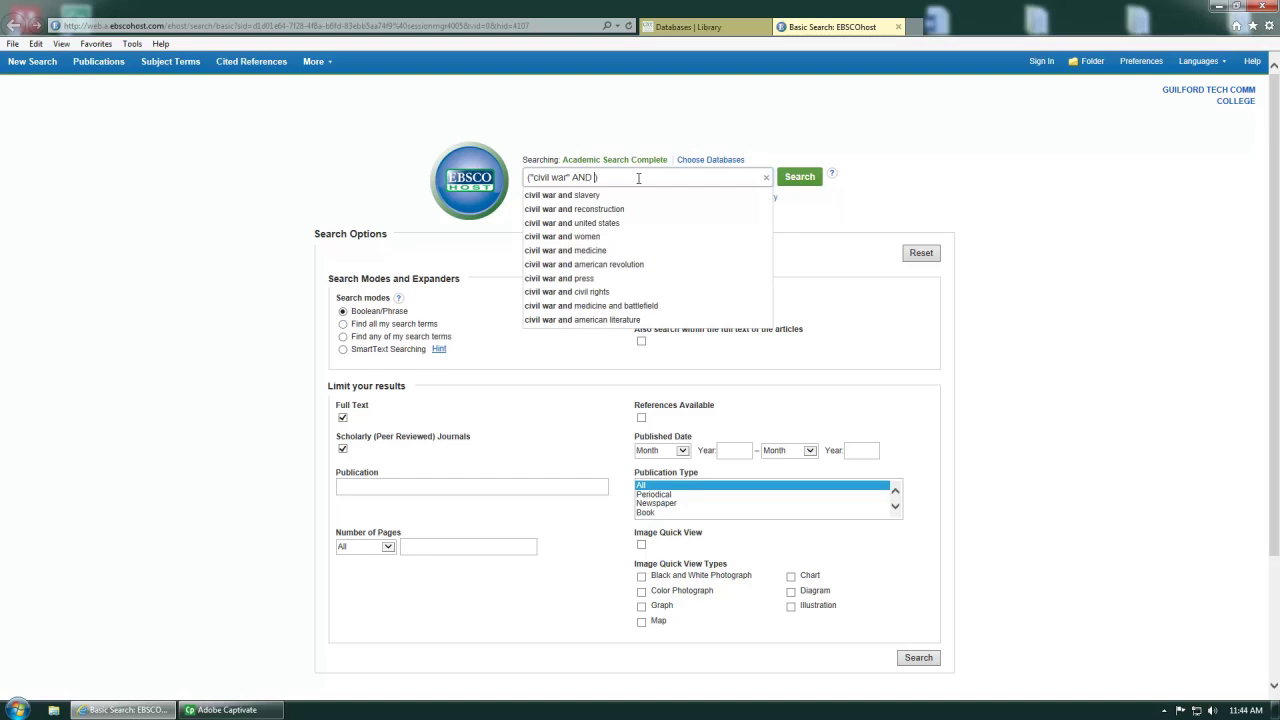
{"action": "type", "text": "battles)"}
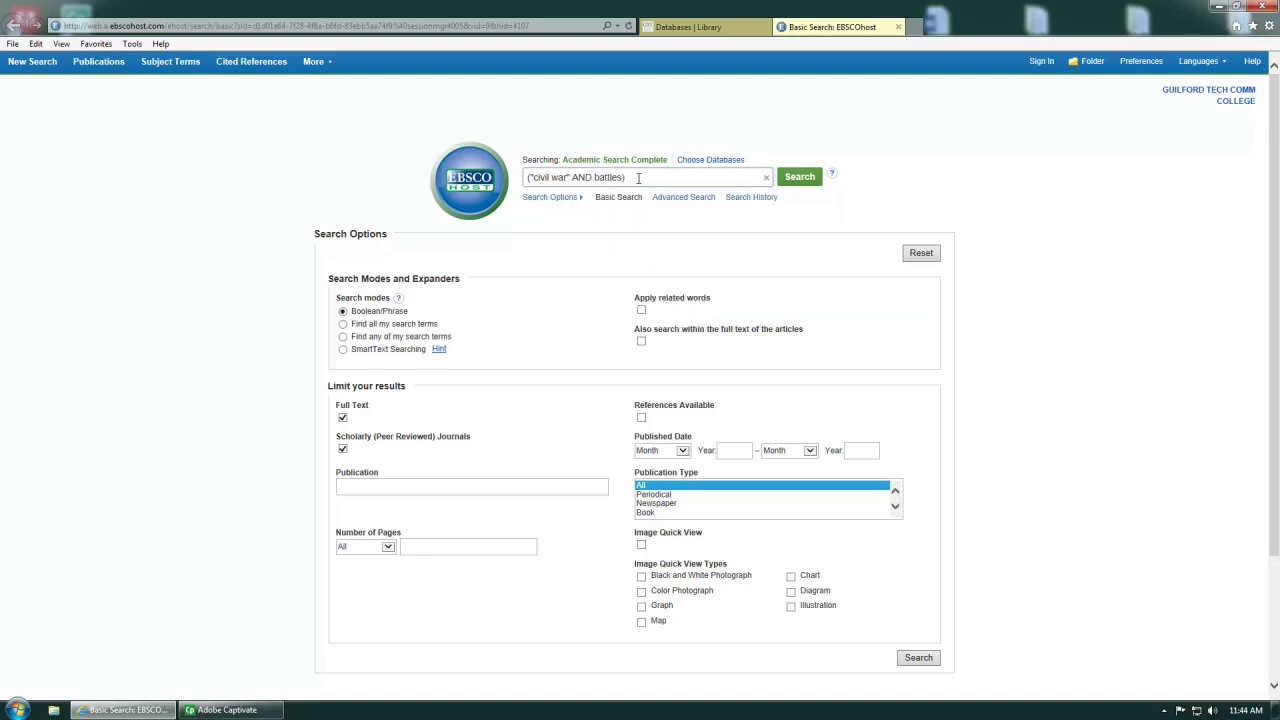
{"action": "type", "text": " NOT gettysburg"}
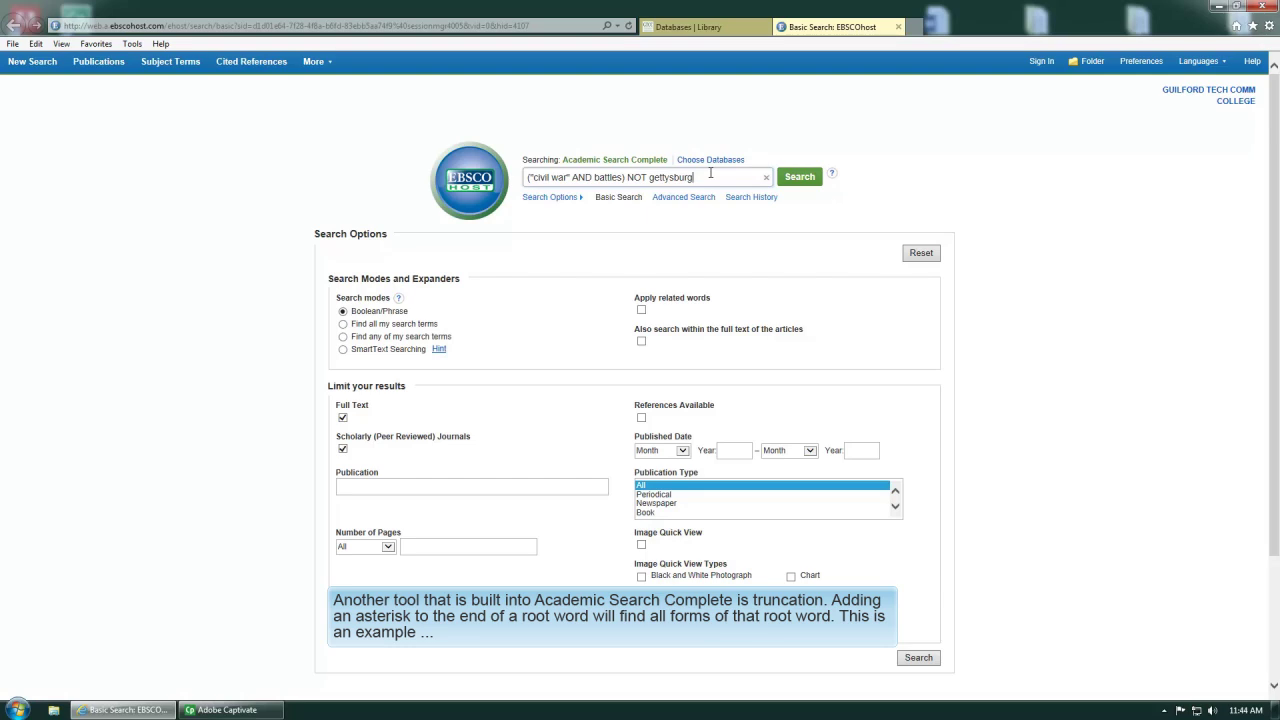
Replace the search query with the truncated-term query dog* AND hunting, without running the search.
{"action": "key", "text": "BackSpace"}
{"action": "key", "text": "BackSpace"}
{"action": "key", "text": "BackSpace"}
{"action": "key", "text": "BackSpace"}
{"action": "key", "text": "BackSpace"}
{"action": "key", "text": "BackSpace"}
{"action": "key", "text": "BackSpace"}
{"action": "key", "text": "BackSpace"}
{"action": "key", "text": "BackSpace"}
{"action": "key", "text": "BackSpace"}
{"action": "key", "text": "BackSpace"}
{"action": "key", "text": "BackSpace"}
{"action": "key", "text": "BackSpace"}
{"action": "key", "text": "BackSpace"}
{"action": "key", "text": "BackSpace"}
{"action": "key", "text": "BackSpace"}
{"action": "key", "text": "BackSpace"}
{"action": "key", "text": "BackSpace"}
{"action": "key", "text": "BackSpace"}
{"action": "key", "text": "BackSpace"}
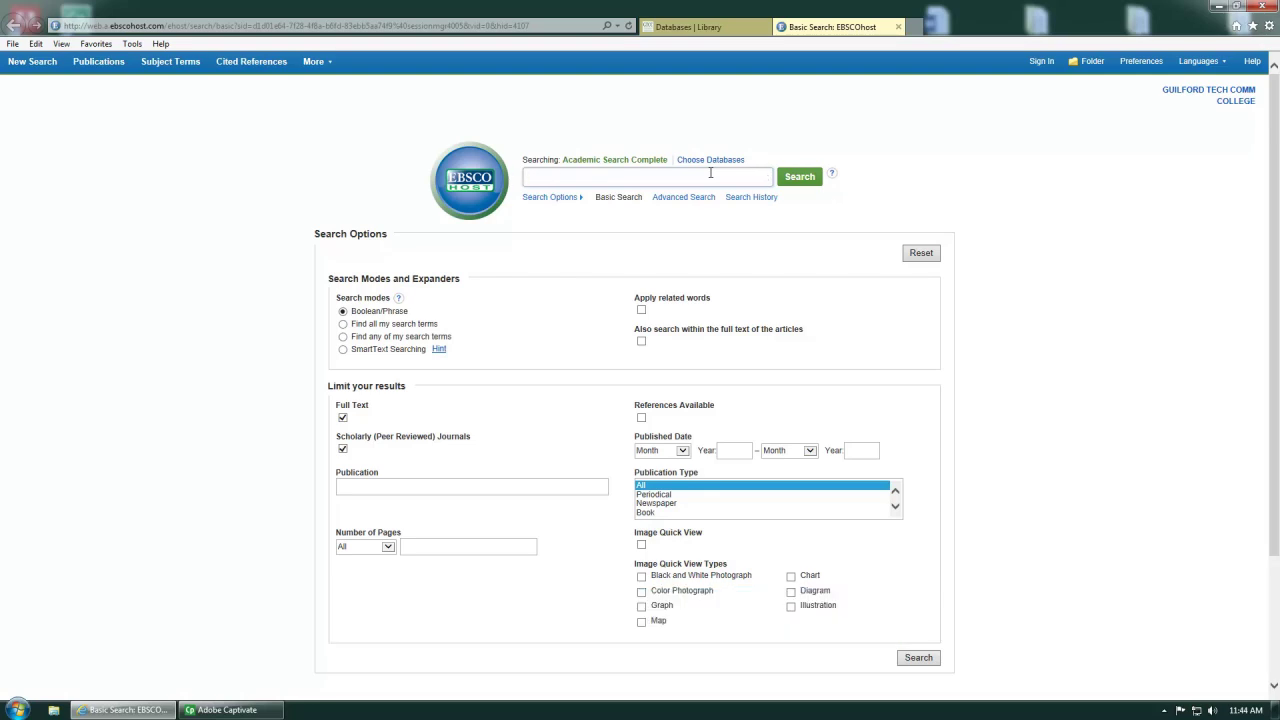
{"action": "type", "text": "dog"}
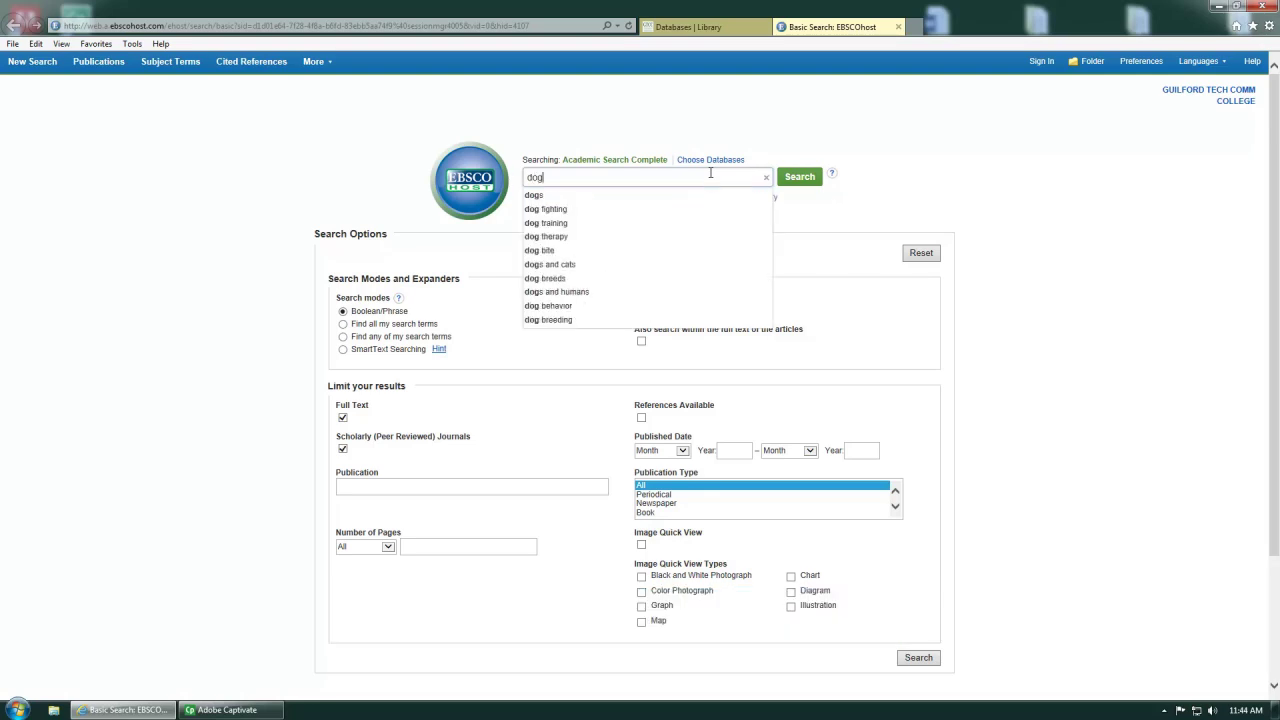
{"action": "type", "text": "* AND huntin"}
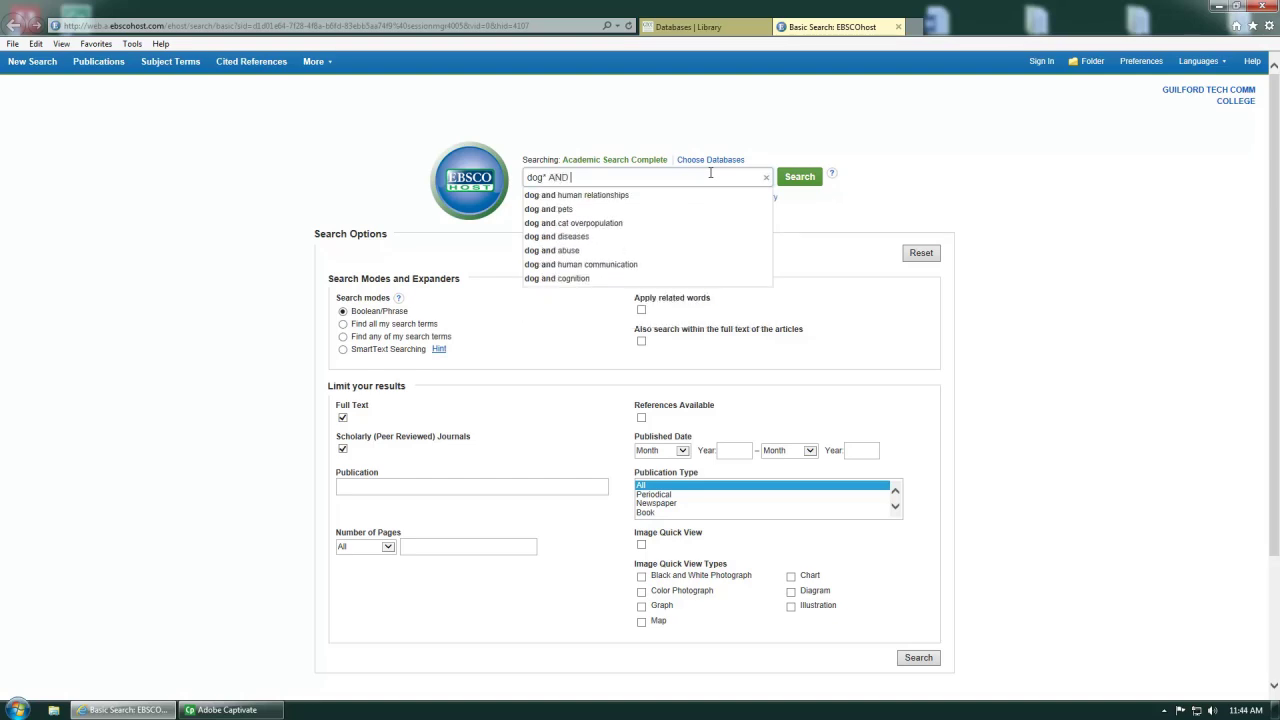
{"action": "type", "text": "g"}
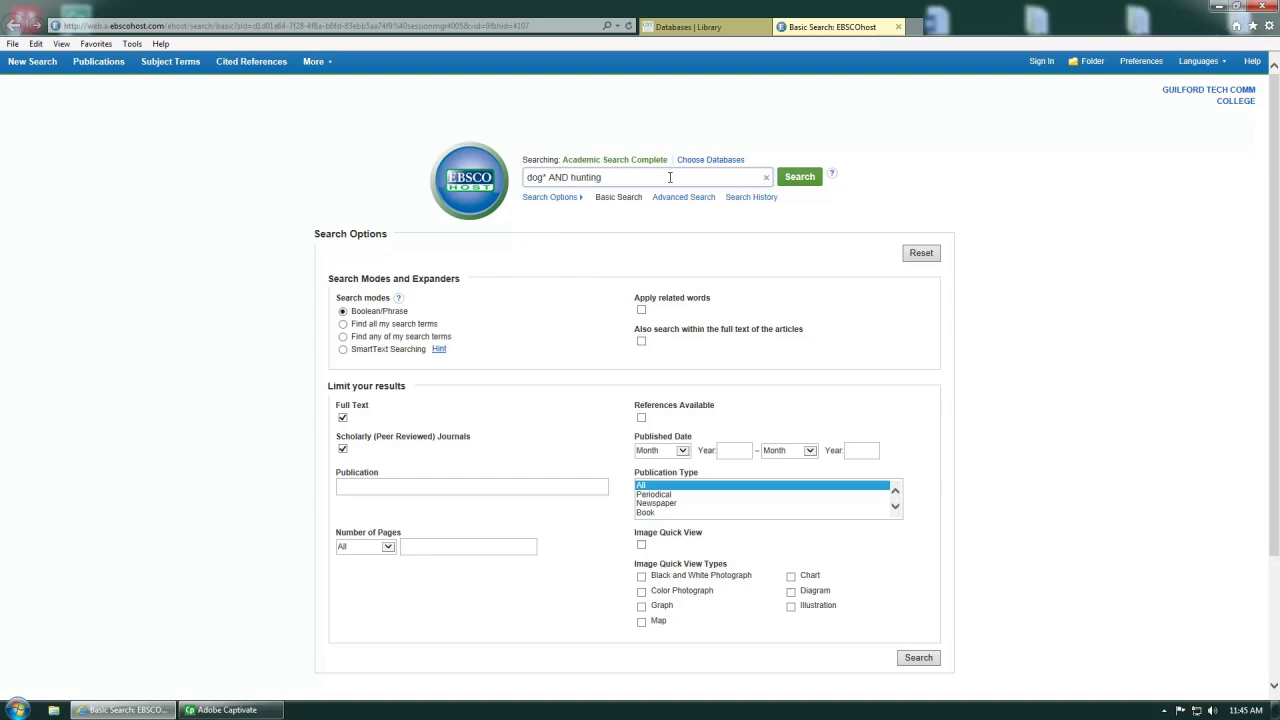
Replace the search query with "united states" AND airline* AND competition and run the search.
{"action": "key", "text": "BackSpace"}
{"action": "key", "text": "BackSpace"}
{"action": "key", "text": "BackSpace"}
{"action": "key", "text": "BackSpace"}
{"action": "key", "text": "BackSpace"}
{"action": "key", "text": "BackSpace"}
{"action": "key", "text": "BackSpace"}
{"action": "key", "text": "BackSpace"}
{"action": "key", "text": "BackSpace"}
{"action": "key", "text": "BackSpace"}
{"action": "key", "text": "BackSpace"}
{"action": "key", "text": "BackSpace"}
{"action": "key", "text": "BackSpace"}
{"action": "type", "text": "\"united st"}
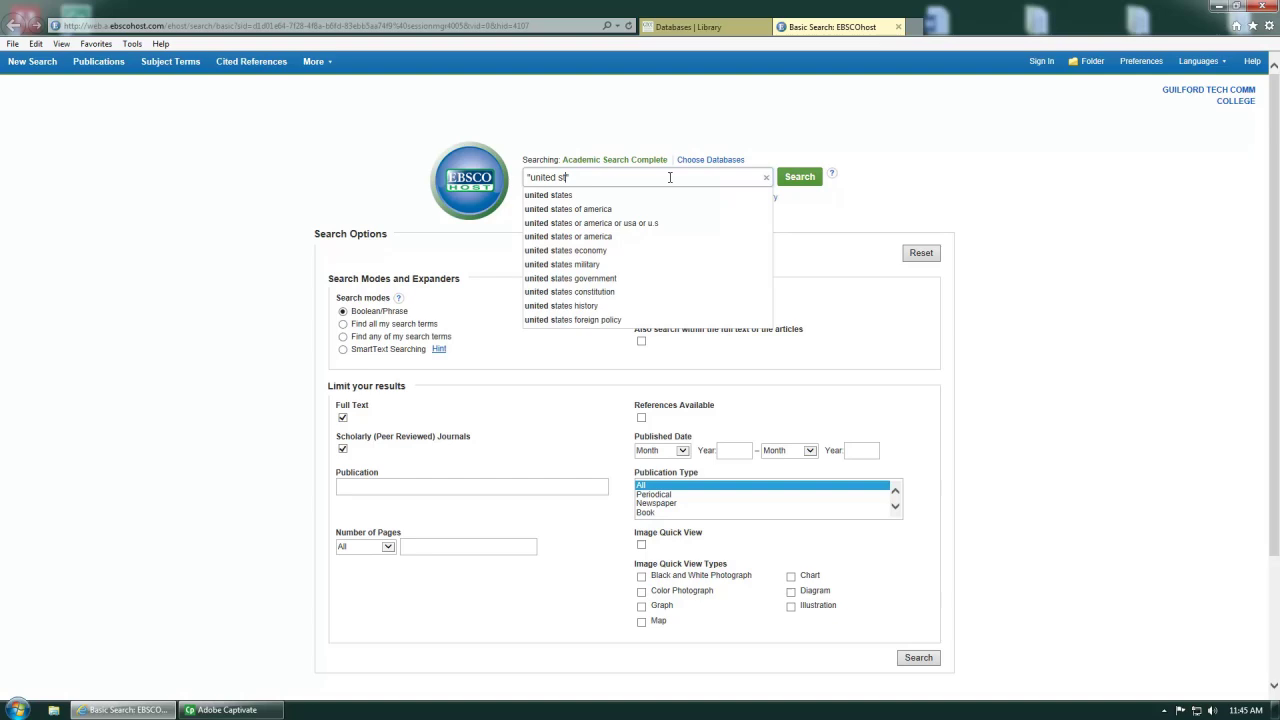
{"action": "type", "text": "ates"}
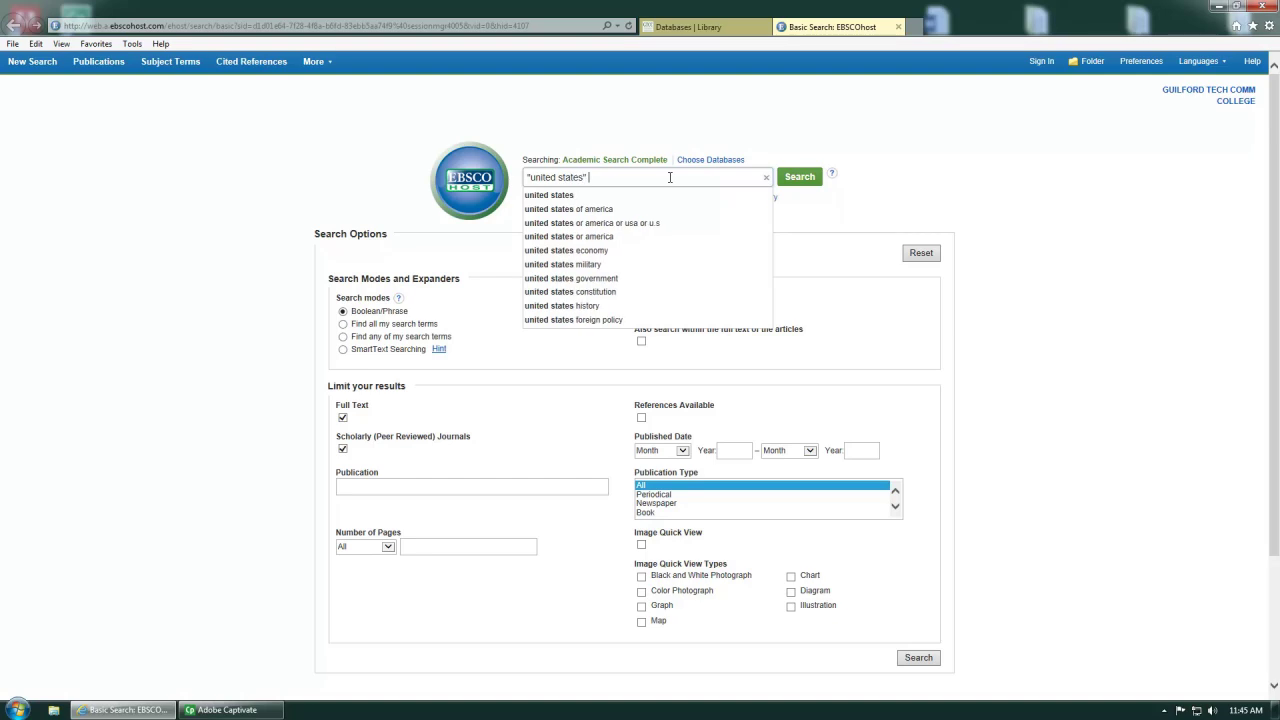
{"action": "type", "text": "\" AND"}
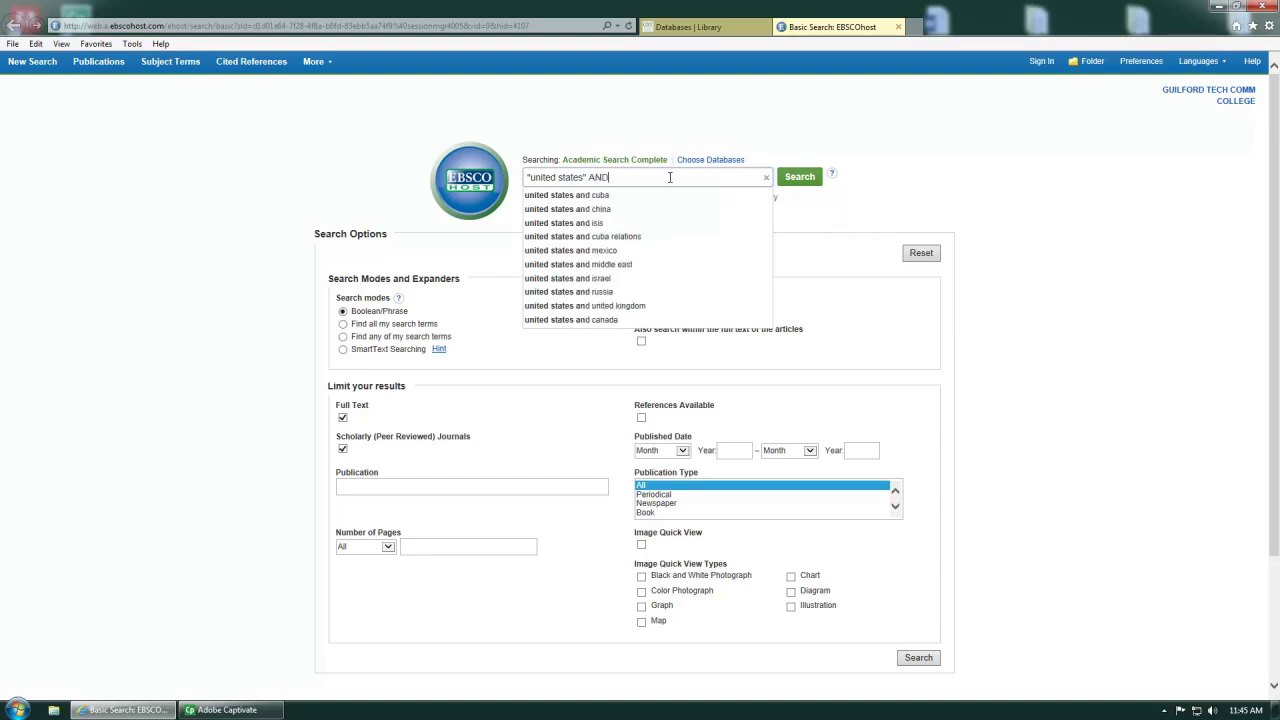
{"action": "type", "text": " airline* AND competition"}
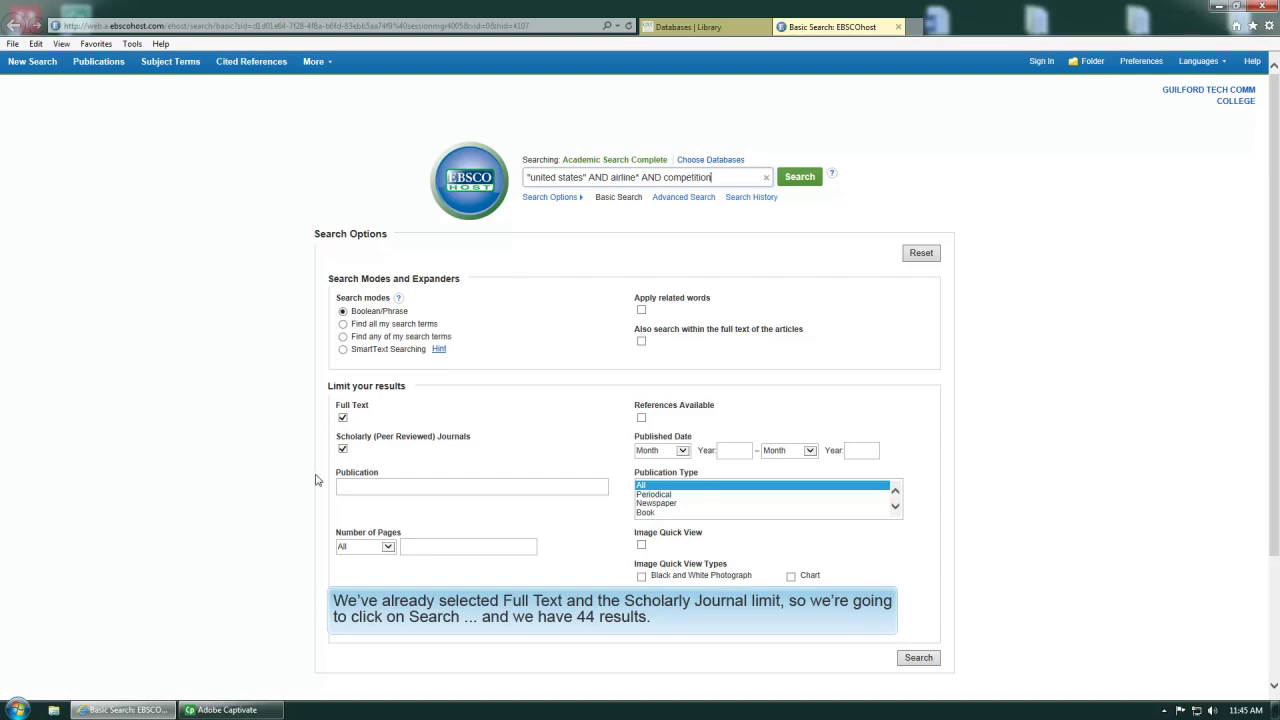
{"action": "left_click", "coordinate": [800, 177]}
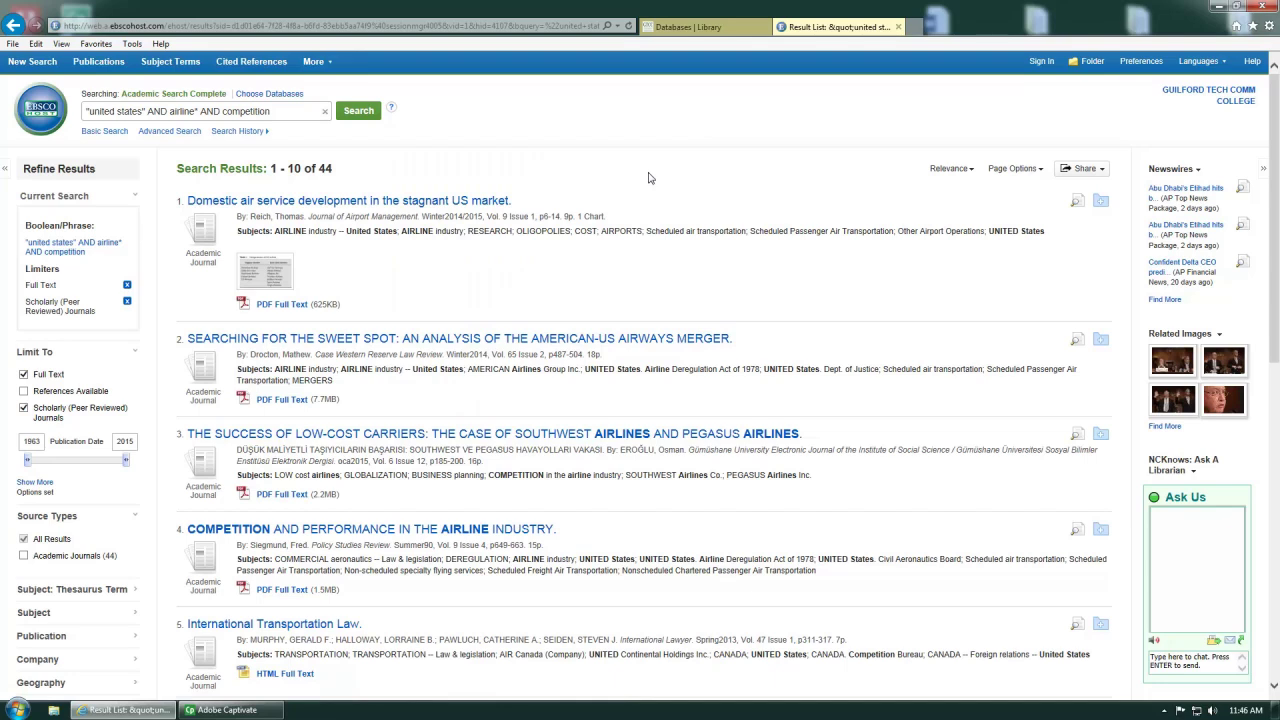
Expand the Subject: Thesaurus Term limiter for the search results and open its complete list of terms.
{"action": "left_click_drag", "start_coordinate": [1276, 325], "coordinate": [1278, 380]}
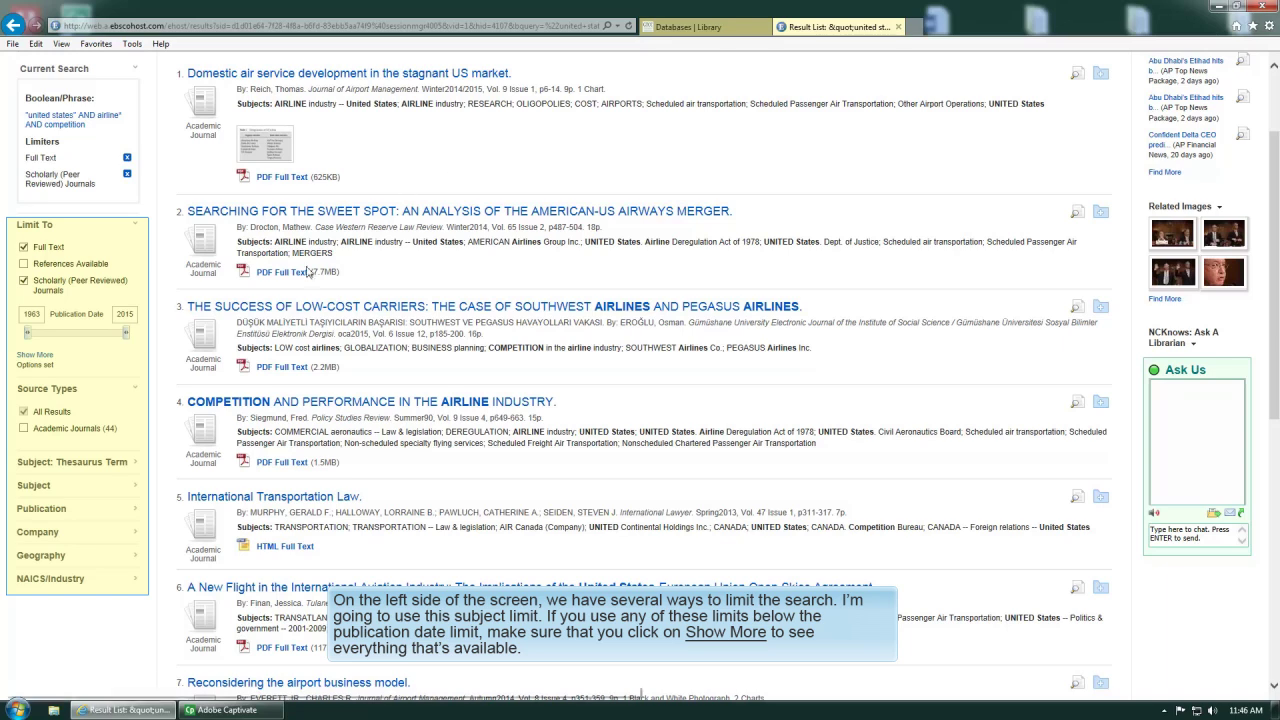
{"action": "left_click", "coordinate": [52, 466]}
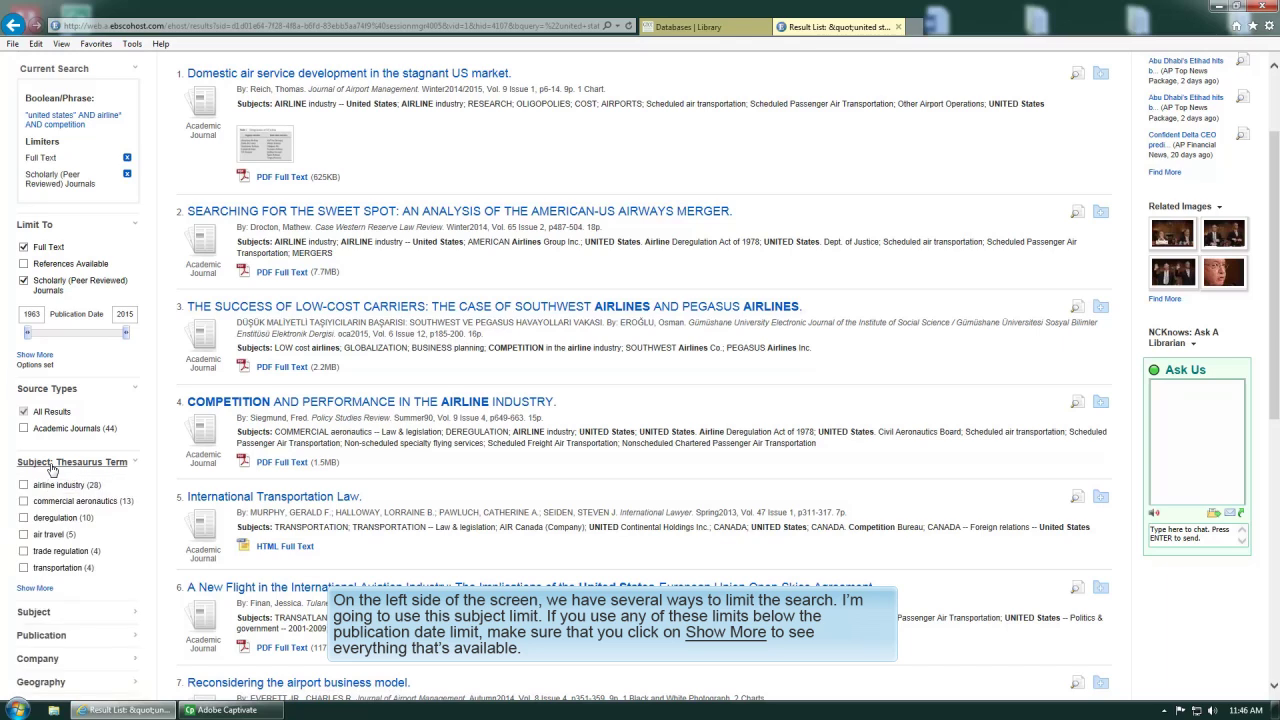
{"action": "left_click", "coordinate": [36, 589]}
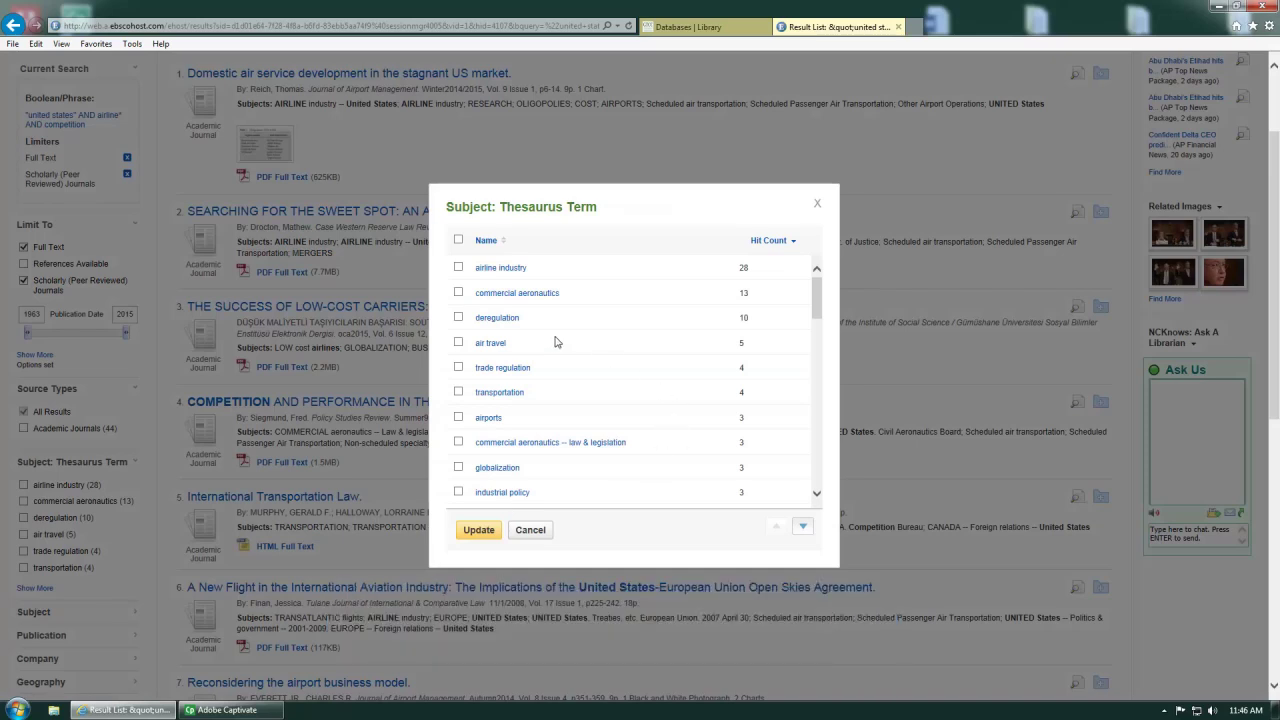
Select the thesaurus terms airline industry, air travel, trade regulation, commercial aeronautics -- law & legislation, transportation -- law & legislation, and airline industry -- united states.
{"action": "left_click", "coordinate": [458, 268]}
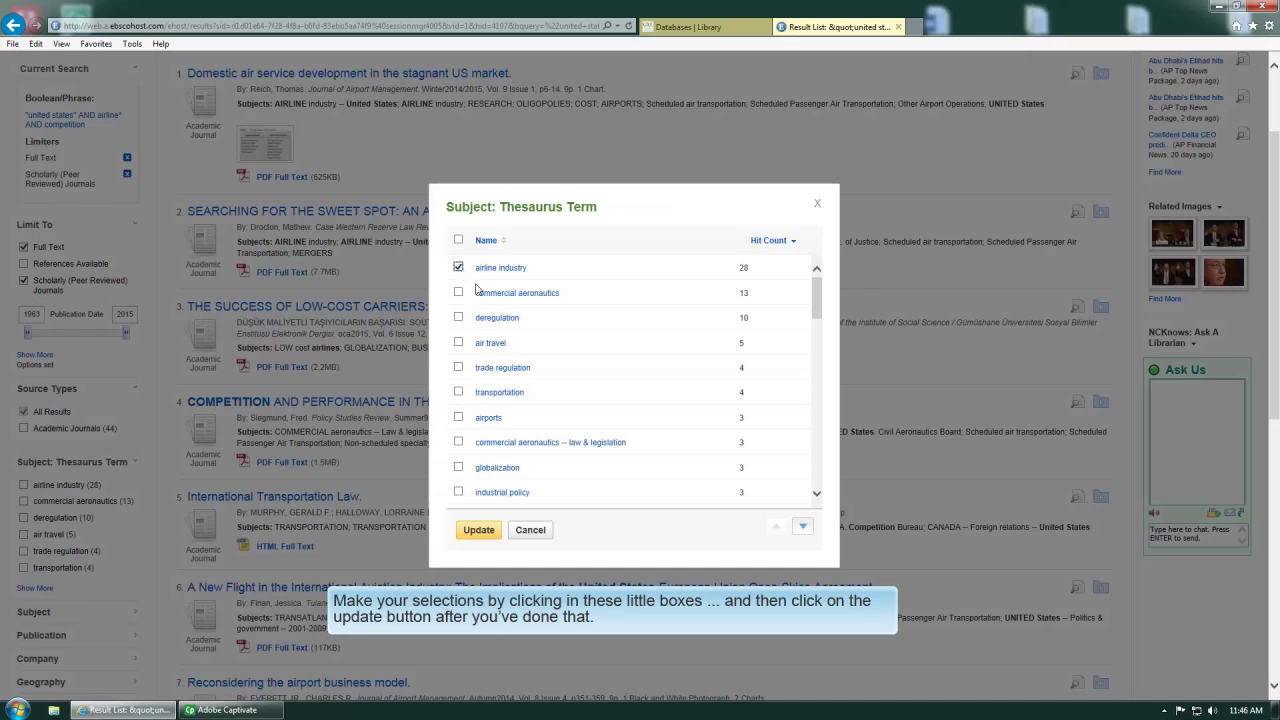
{"action": "left_click", "coordinate": [458, 342]}
{"action": "left_click", "coordinate": [458, 368]}
{"action": "left_click", "coordinate": [459, 442]}
{"action": "left_click_drag", "start_coordinate": [814, 314], "coordinate": [816, 342]}
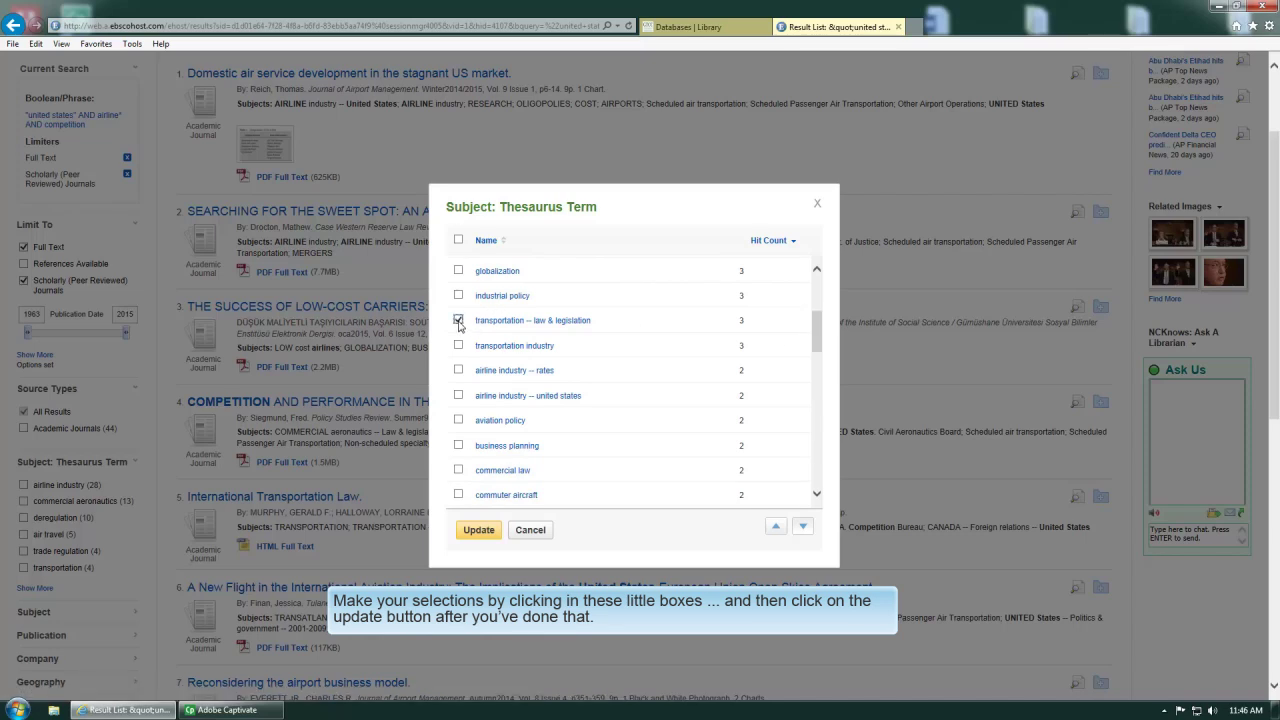
{"action": "left_click", "coordinate": [459, 396]}
{"action": "left_click_drag", "start_coordinate": [818, 350], "coordinate": [822, 406]}
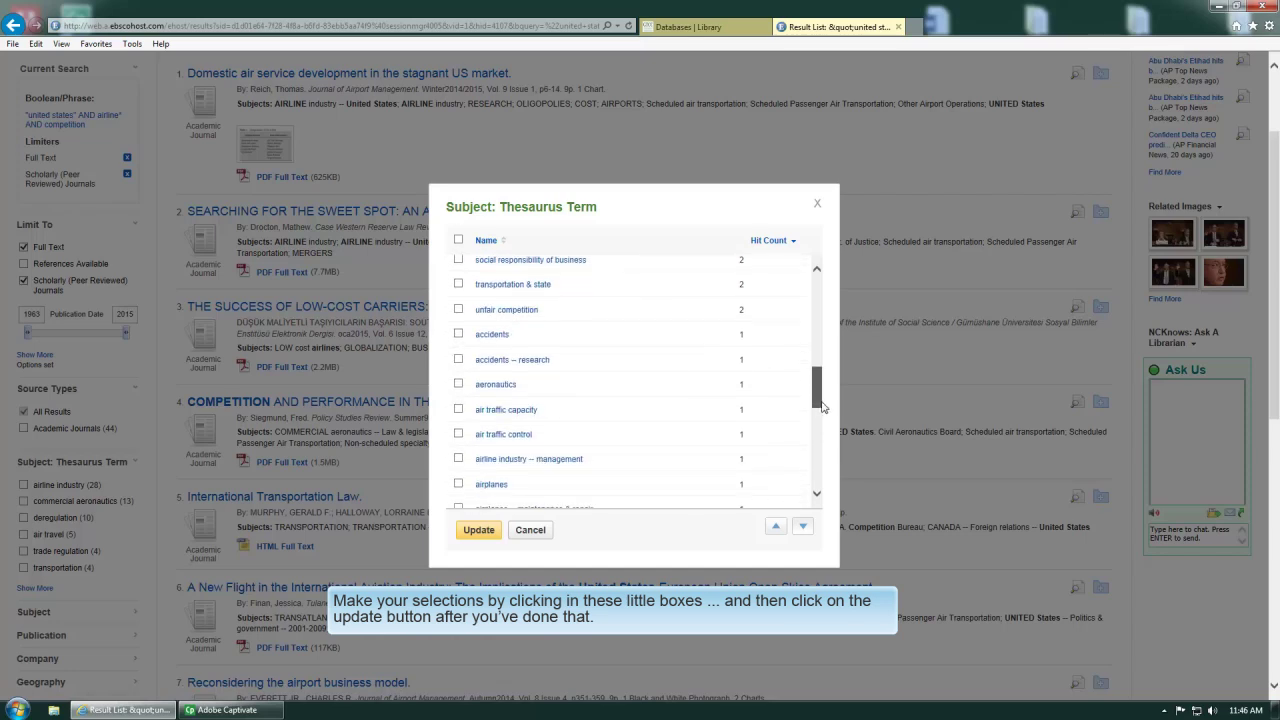
Add the terms unfair competition, competition in the airline industry and competition (economics) to the selection, and update the search results.
{"action": "left_click", "coordinate": [458, 309]}
{"action": "scroll", "coordinate": [560, 475], "scroll_direction": "down", "scroll_amount": 1}
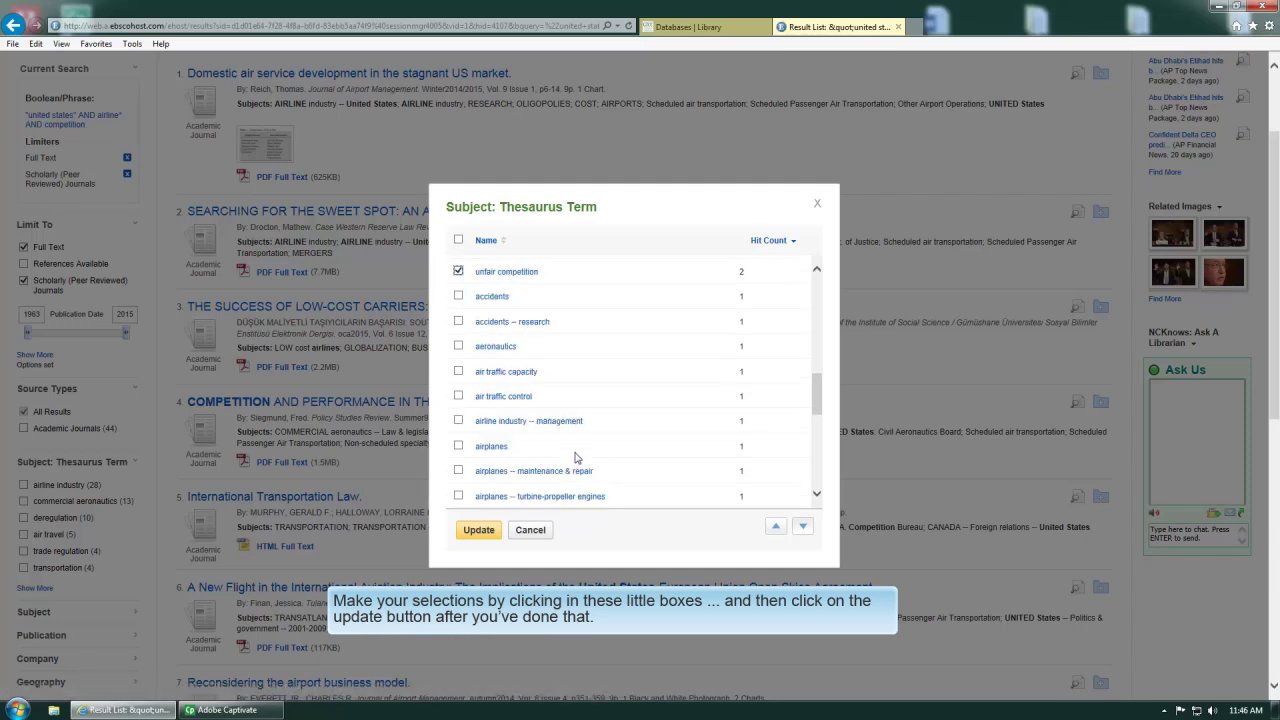
{"action": "scroll", "coordinate": [630, 435], "scroll_direction": "down", "scroll_amount": 3}
{"action": "scroll", "coordinate": [640, 414], "scroll_direction": "down", "scroll_amount": 2}
{"action": "scroll", "coordinate": [640, 413], "scroll_direction": "down", "scroll_amount": 6}
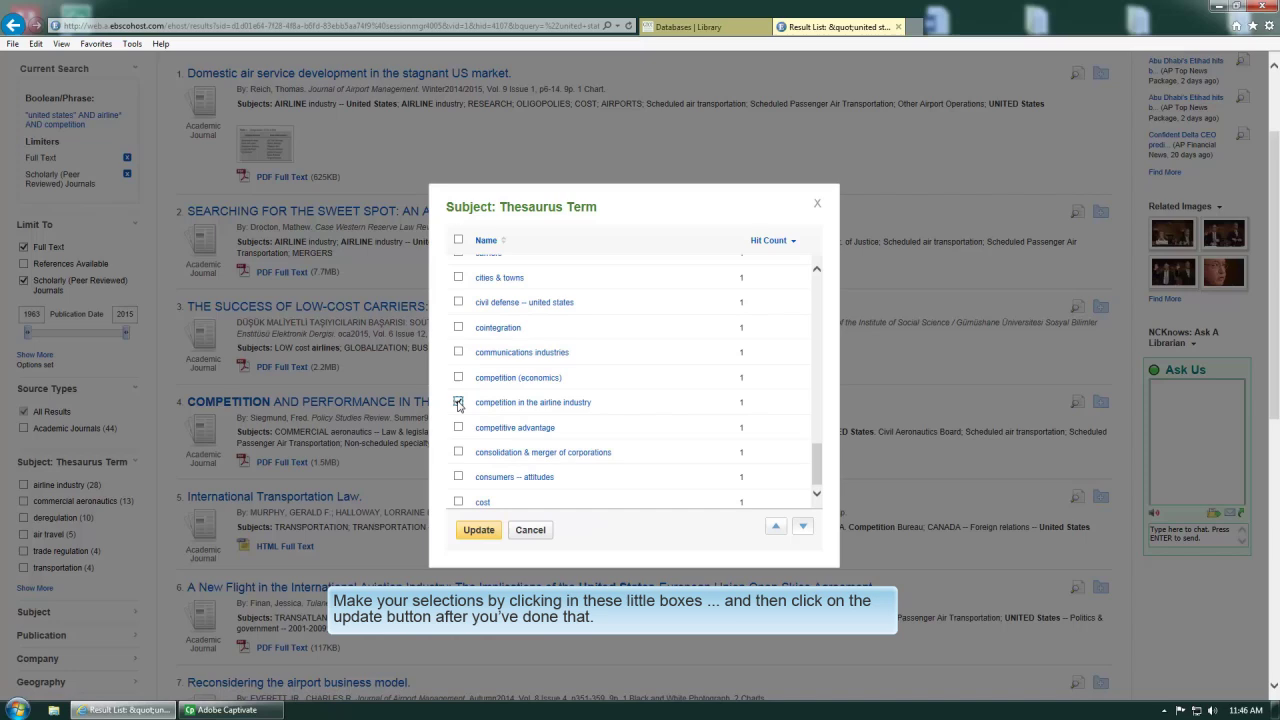
{"action": "left_click", "coordinate": [458, 377]}
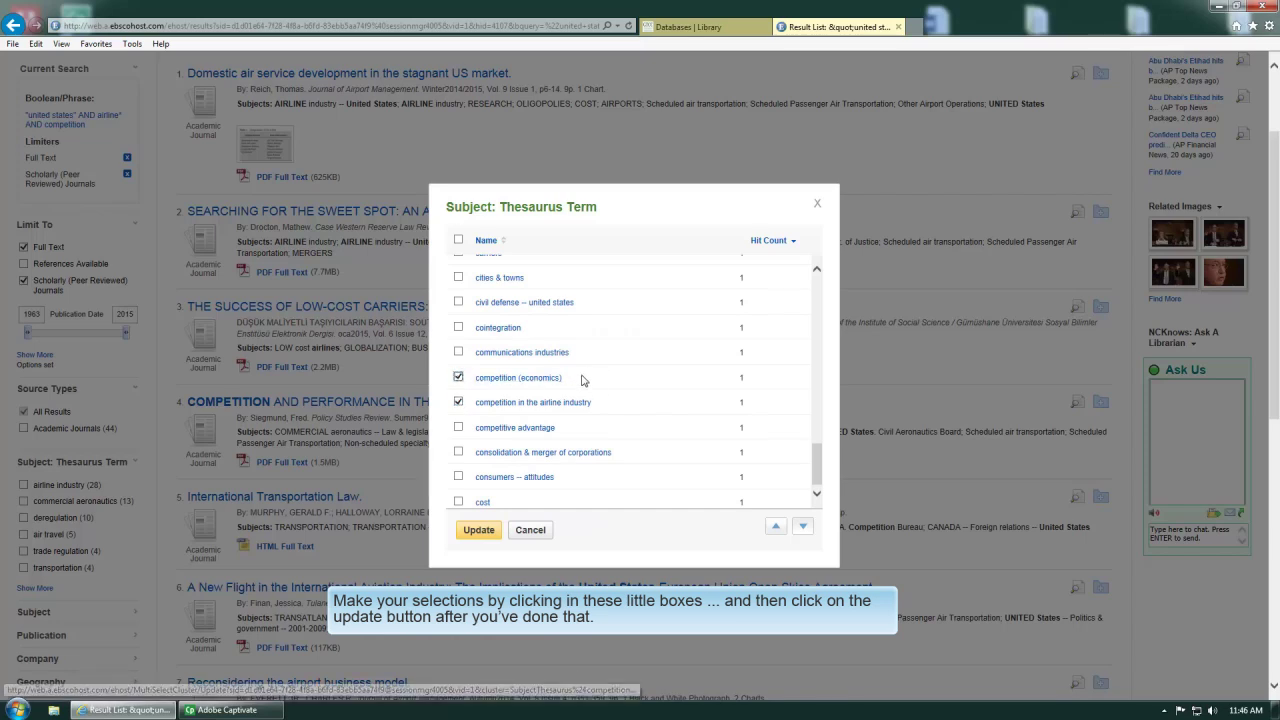
{"action": "scroll", "coordinate": [603, 375], "scroll_direction": "down", "scroll_amount": 2}
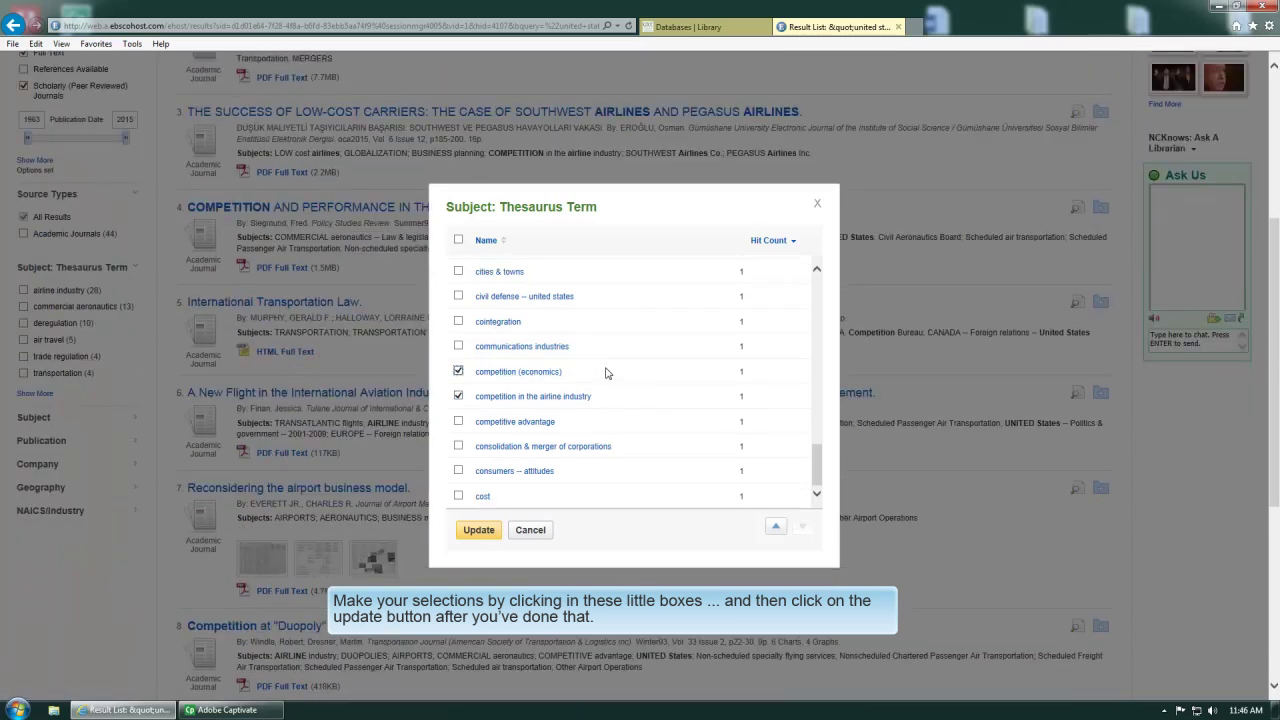
{"action": "left_click", "coordinate": [477, 531]}
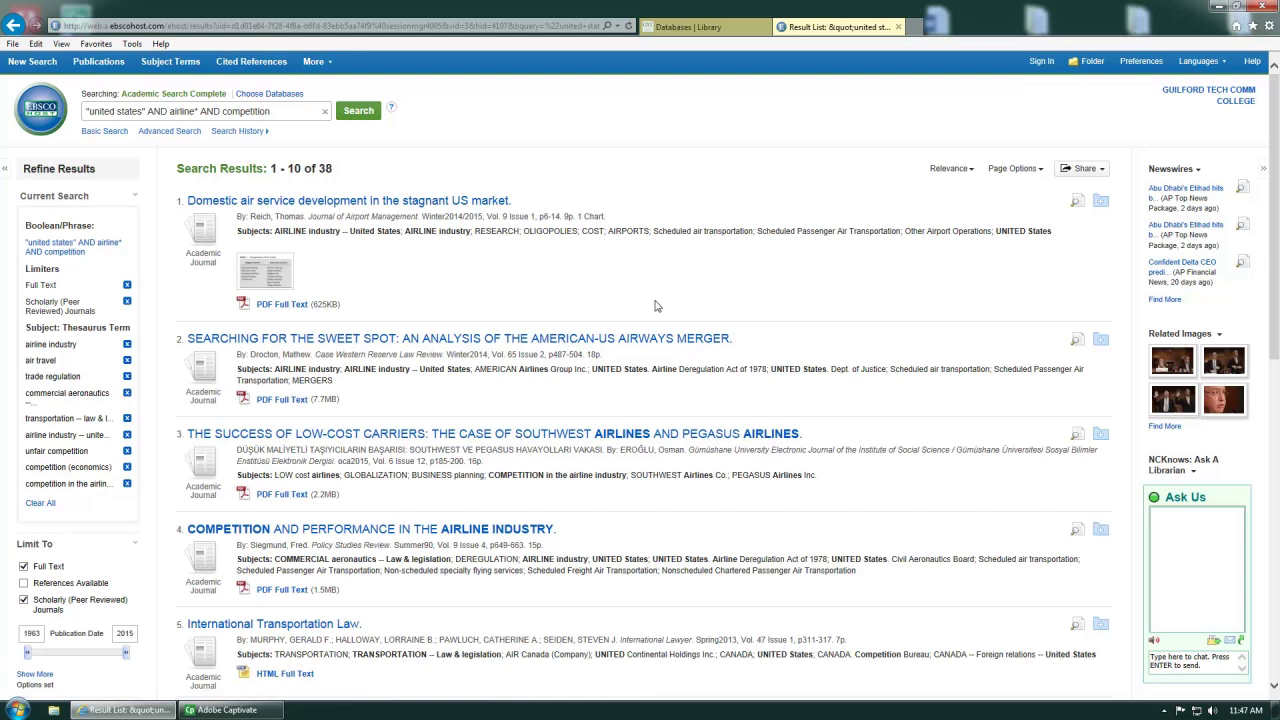
Limit the publication date range of the search results to 2005–2015.
{"action": "scroll", "coordinate": [655, 305], "scroll_direction": "down", "scroll_amount": 4}
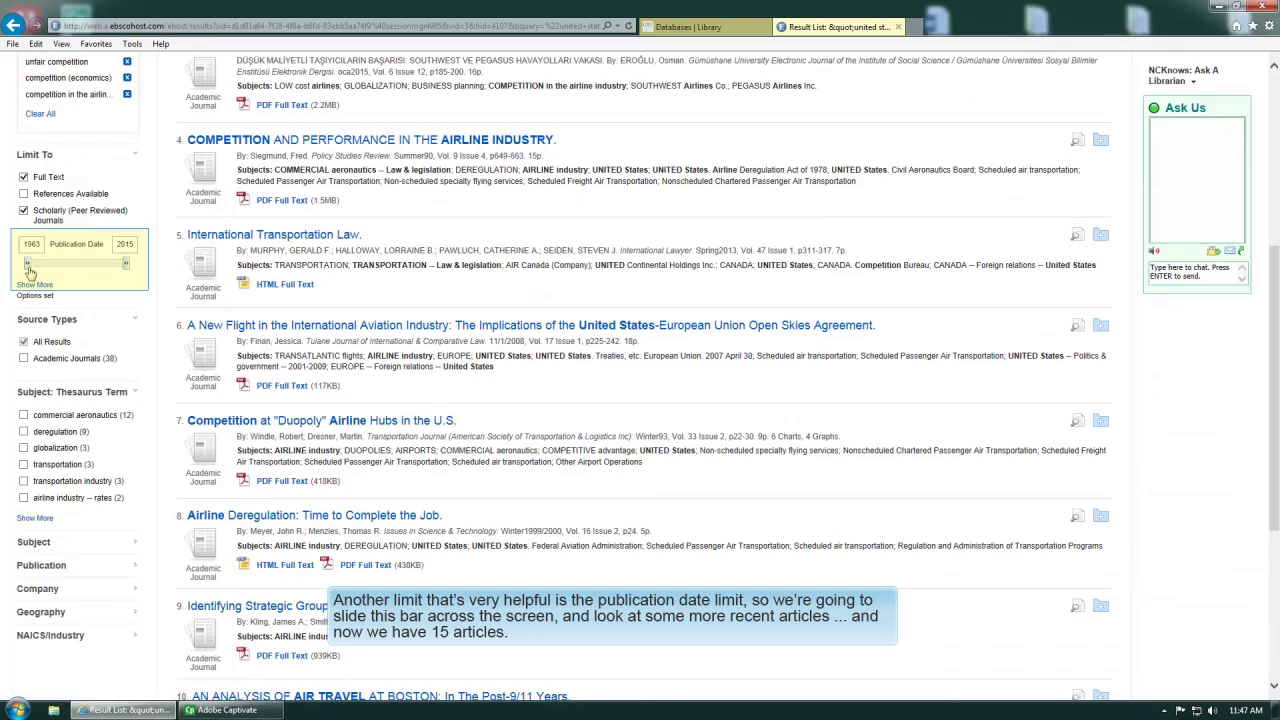
{"action": "left_click_drag", "start_coordinate": [29, 270], "coordinate": [111, 274]}
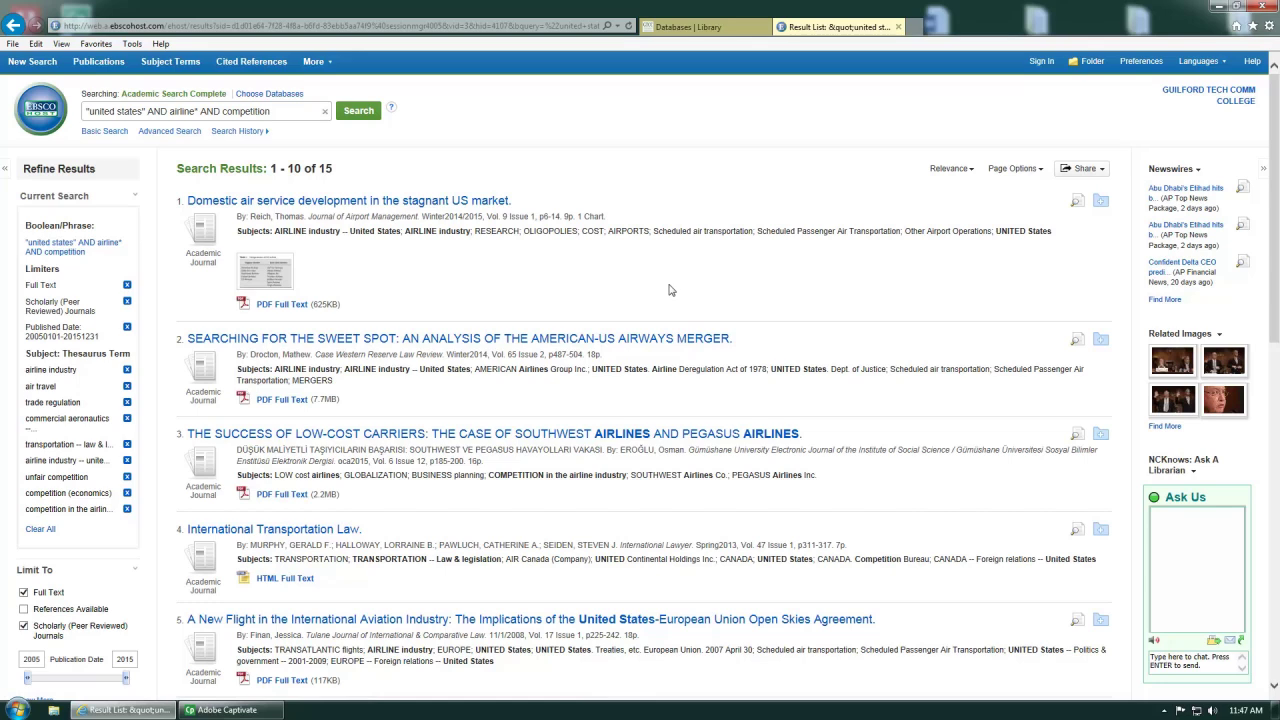
Preview the abstract of the second result, about the American-US Airways merger, without opening its record.
{"action": "scroll", "coordinate": [1275, 245], "scroll_direction": "down", "scroll_amount": 1}
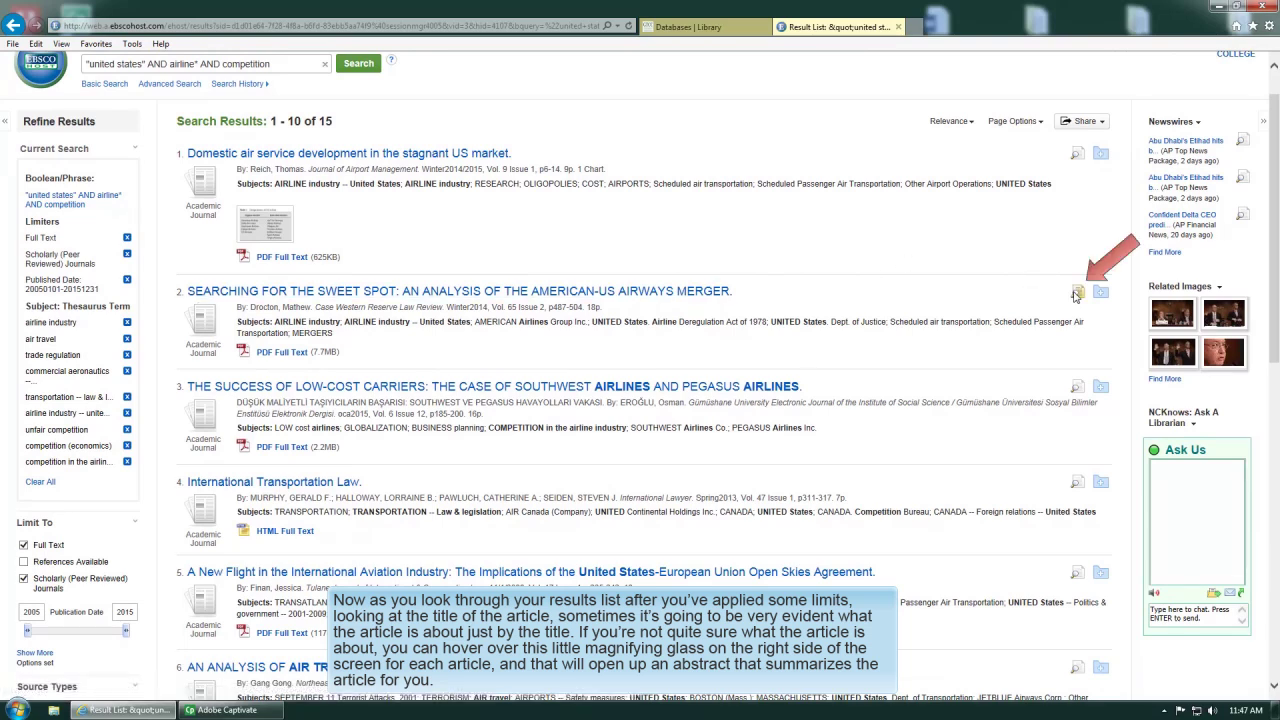
{"action": "mouse_move", "coordinate": [1077, 293]}
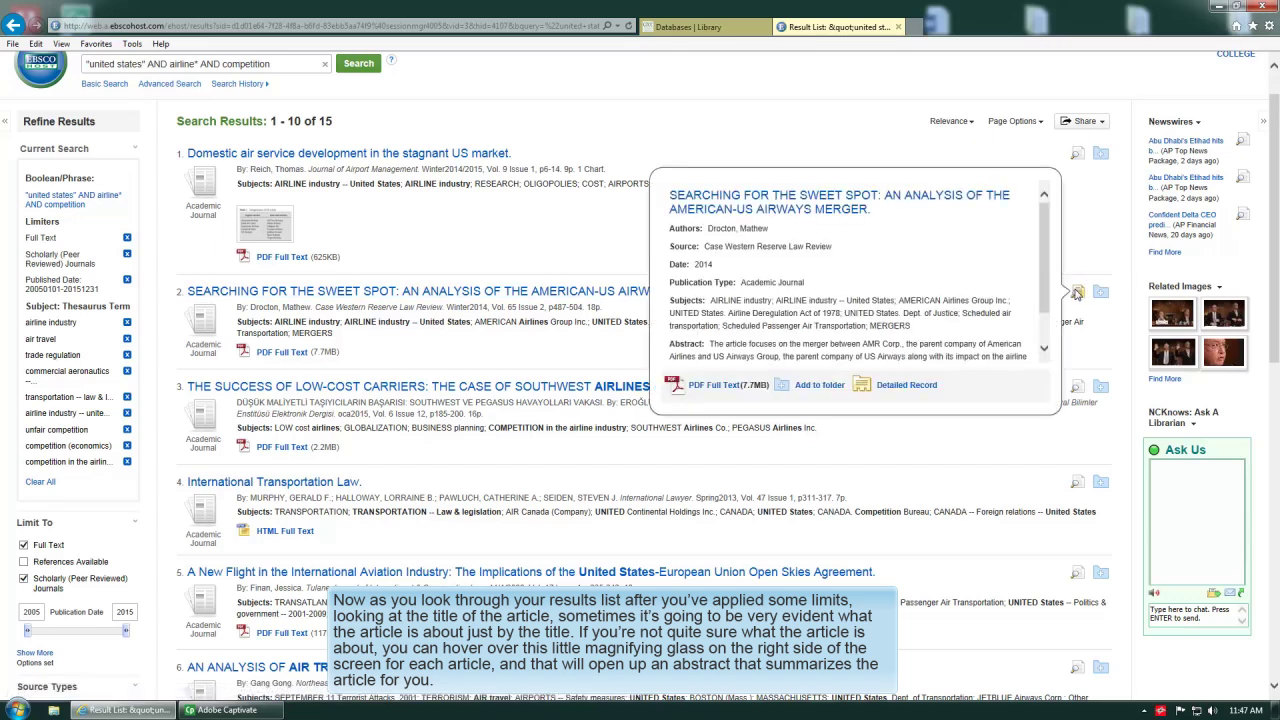
{"action": "left_click_drag", "start_coordinate": [1041, 288], "coordinate": [1043, 318]}
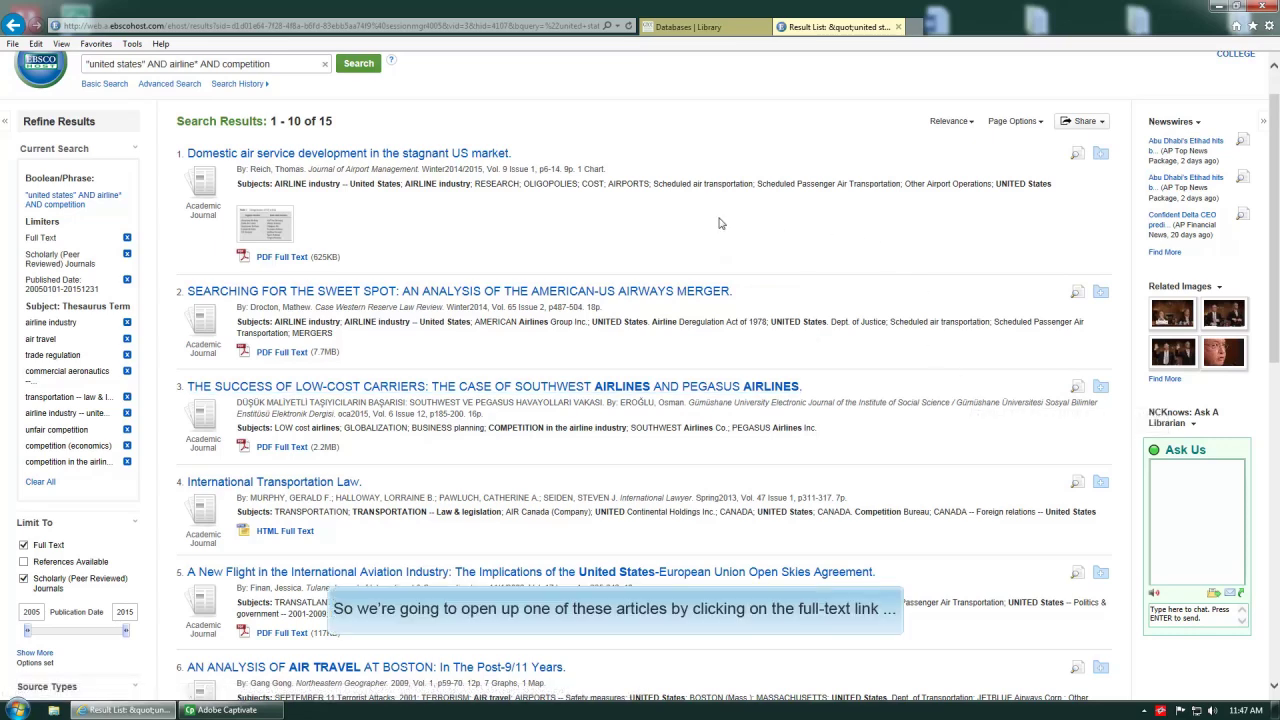
Open the PDF full text of "Domestic air service development in the stagnant US market" and highlight its MLA citation before closing the citation tool.
{"action": "left_click", "coordinate": [283, 257]}
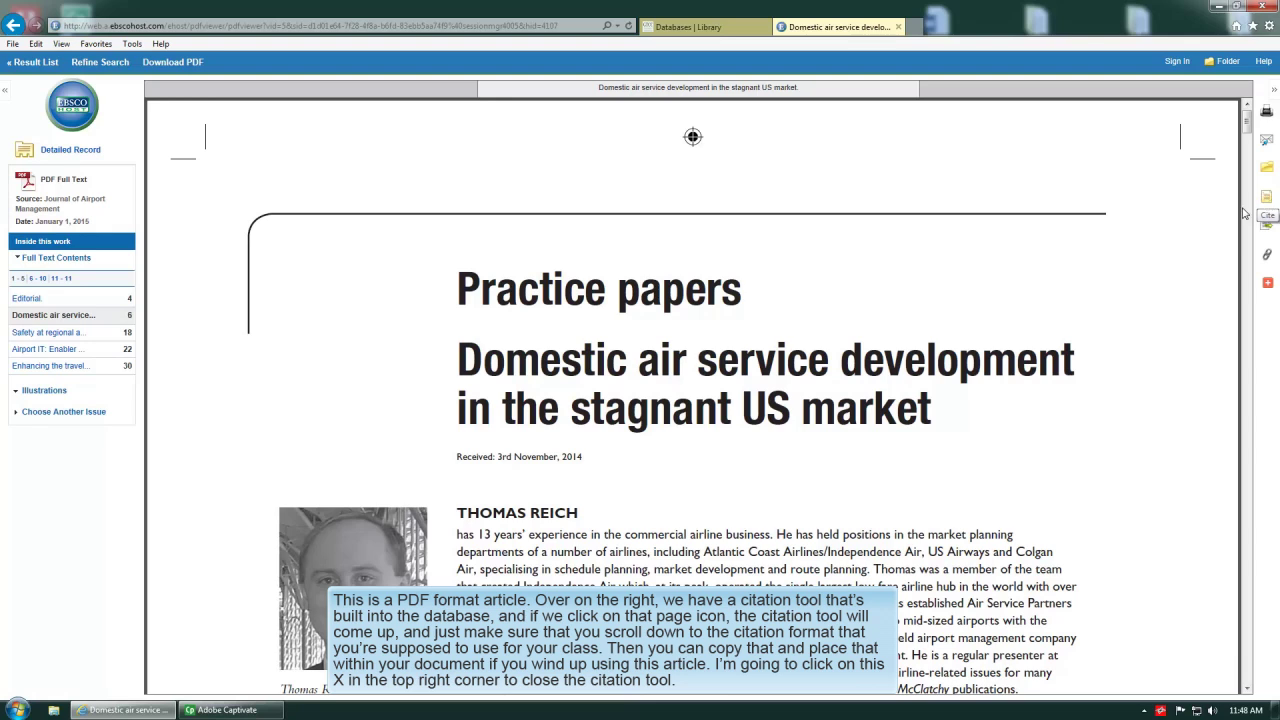
{"action": "left_click", "coordinate": [1267, 203]}
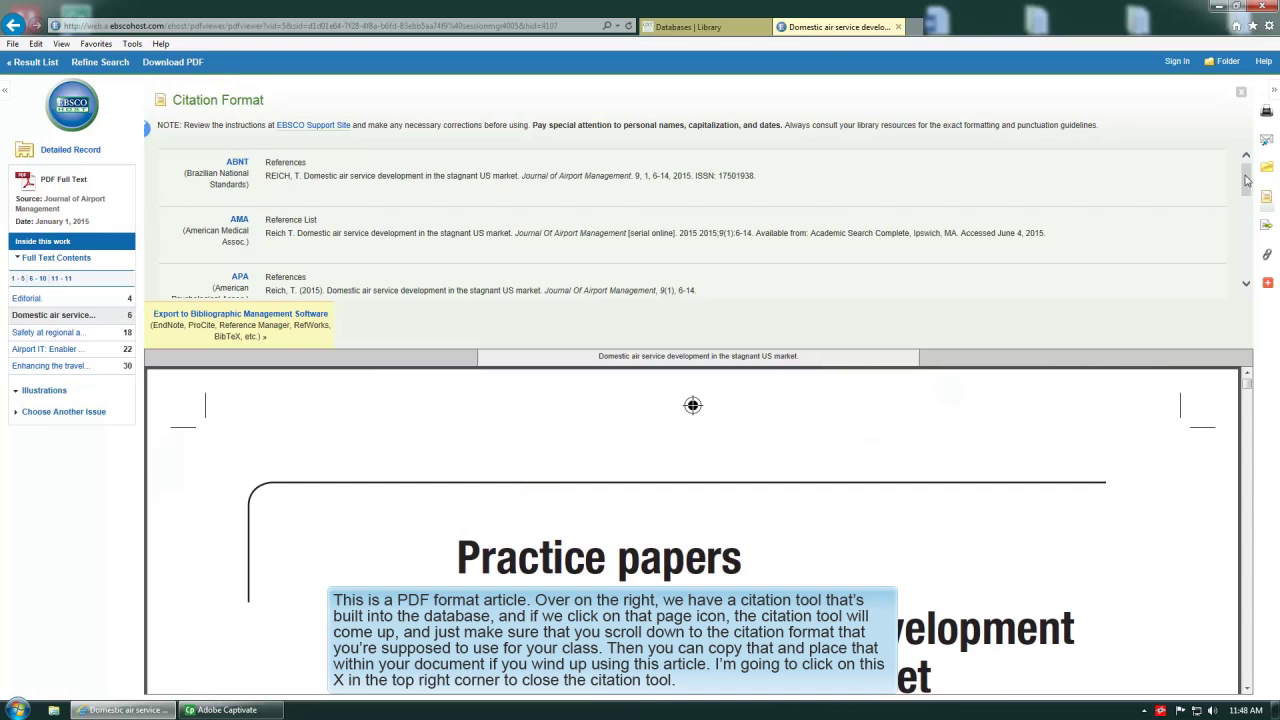
{"action": "left_click_drag", "start_coordinate": [1246, 178], "coordinate": [1264, 254]}
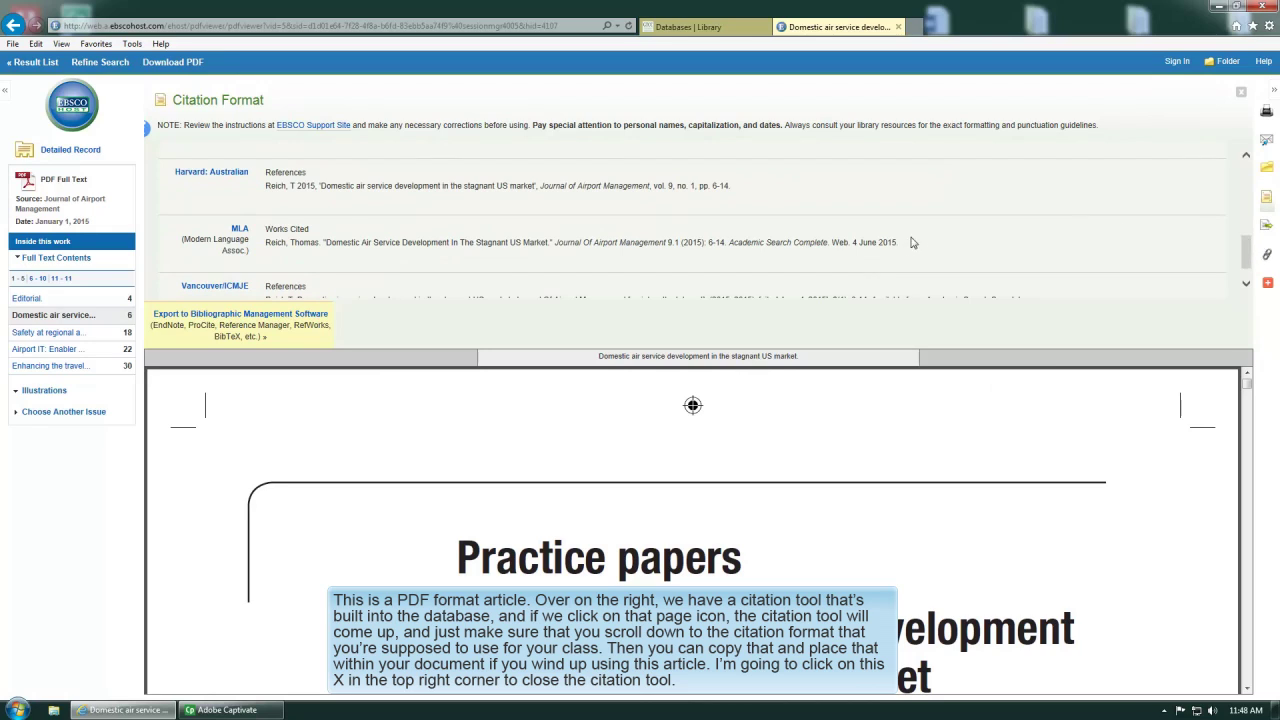
{"action": "left_click_drag", "start_coordinate": [909, 243], "coordinate": [267, 249]}
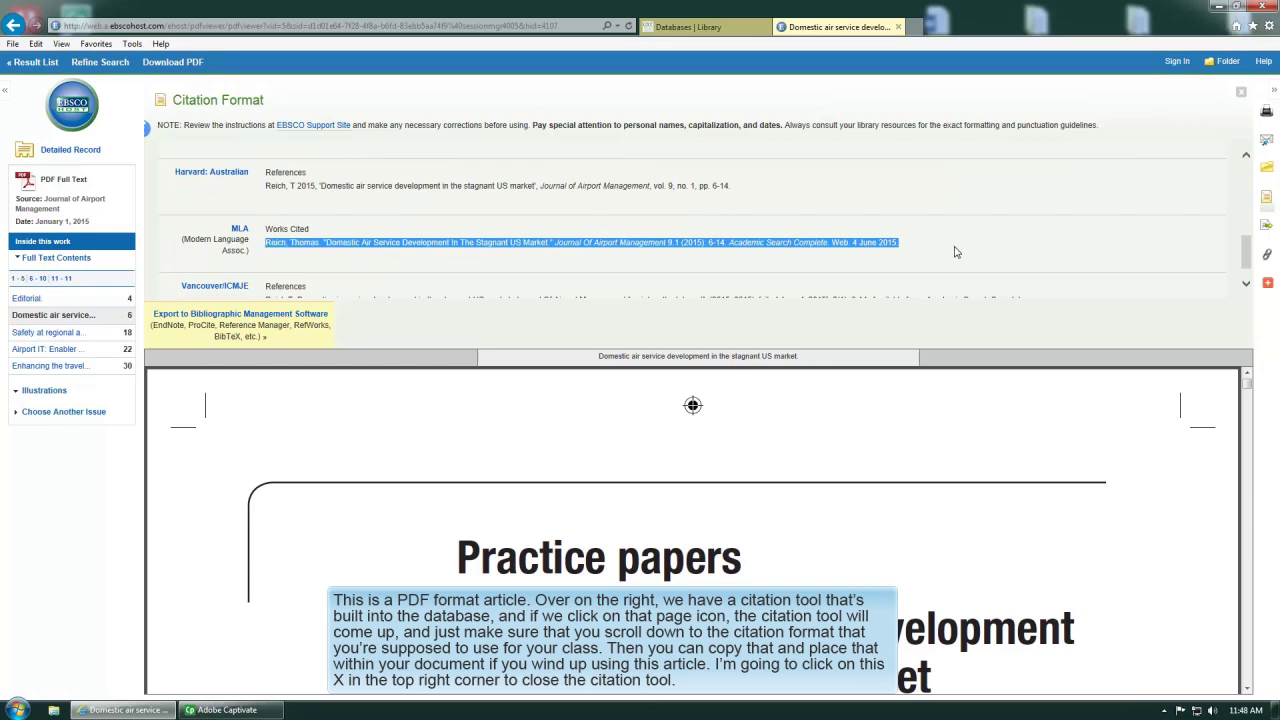
{"action": "left_click", "coordinate": [955, 251]}
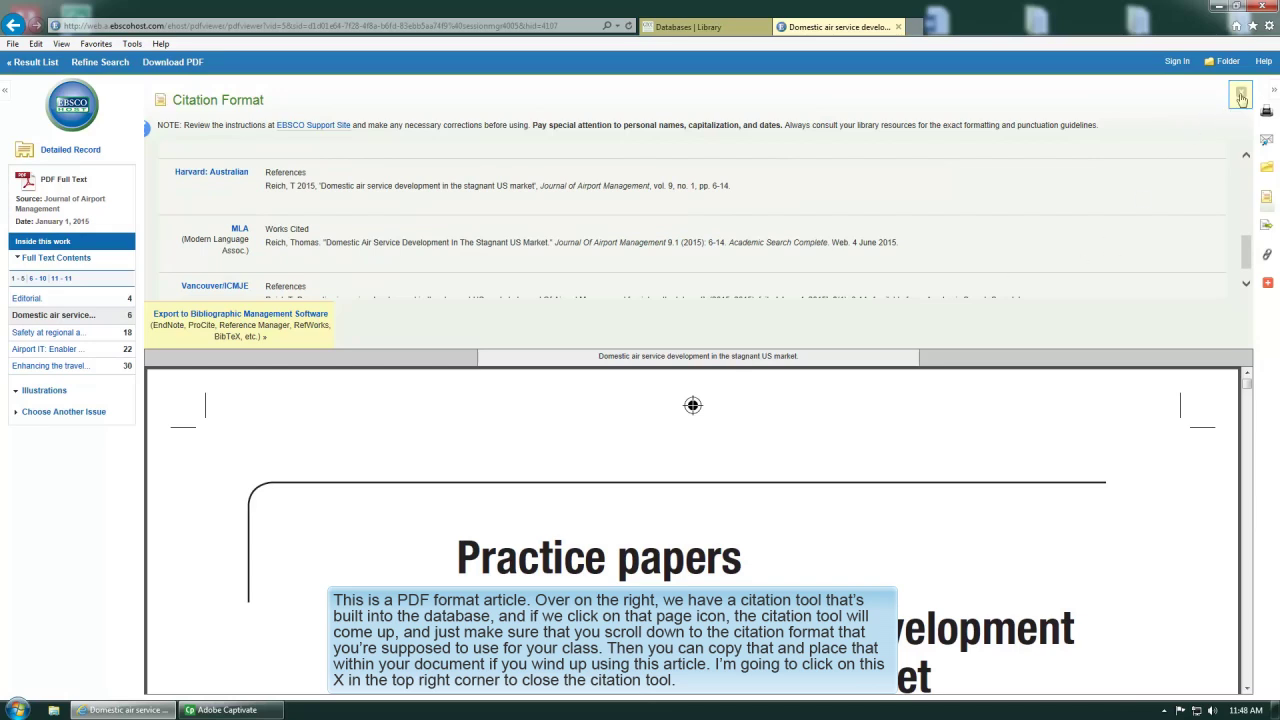
{"action": "left_click", "coordinate": [1241, 96]}
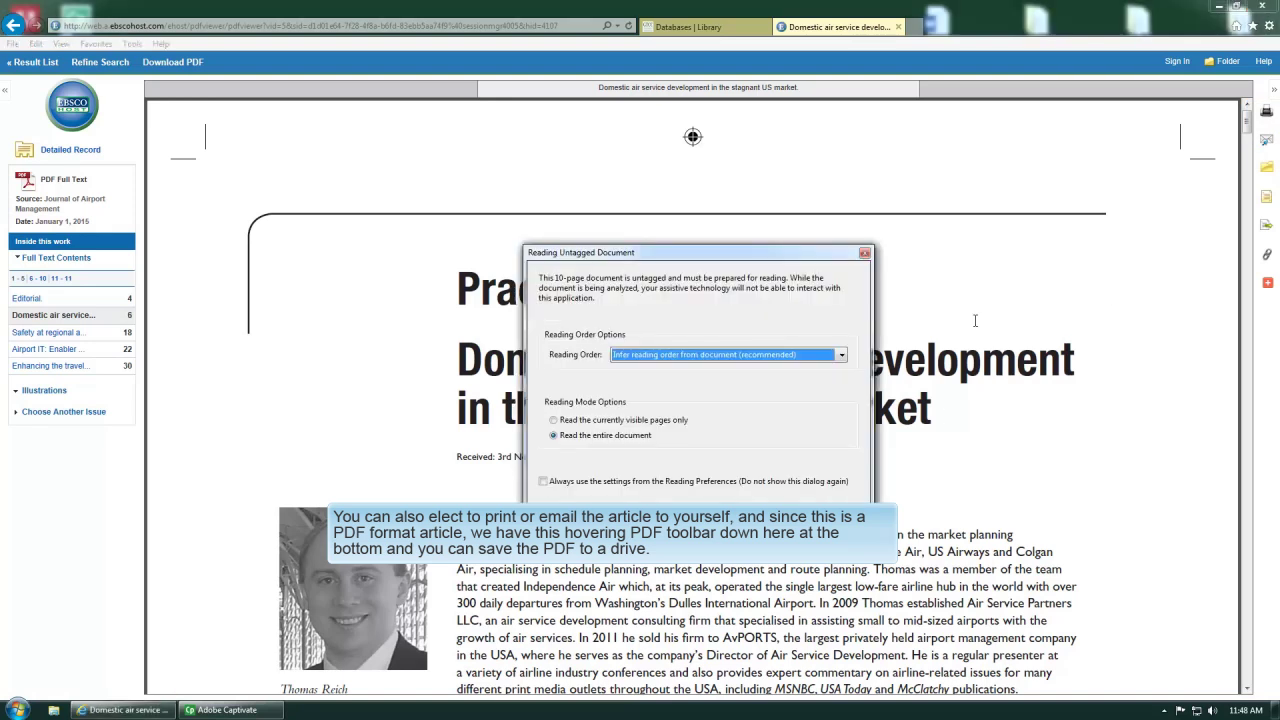
{"action": "left_click", "coordinate": [864, 252]}
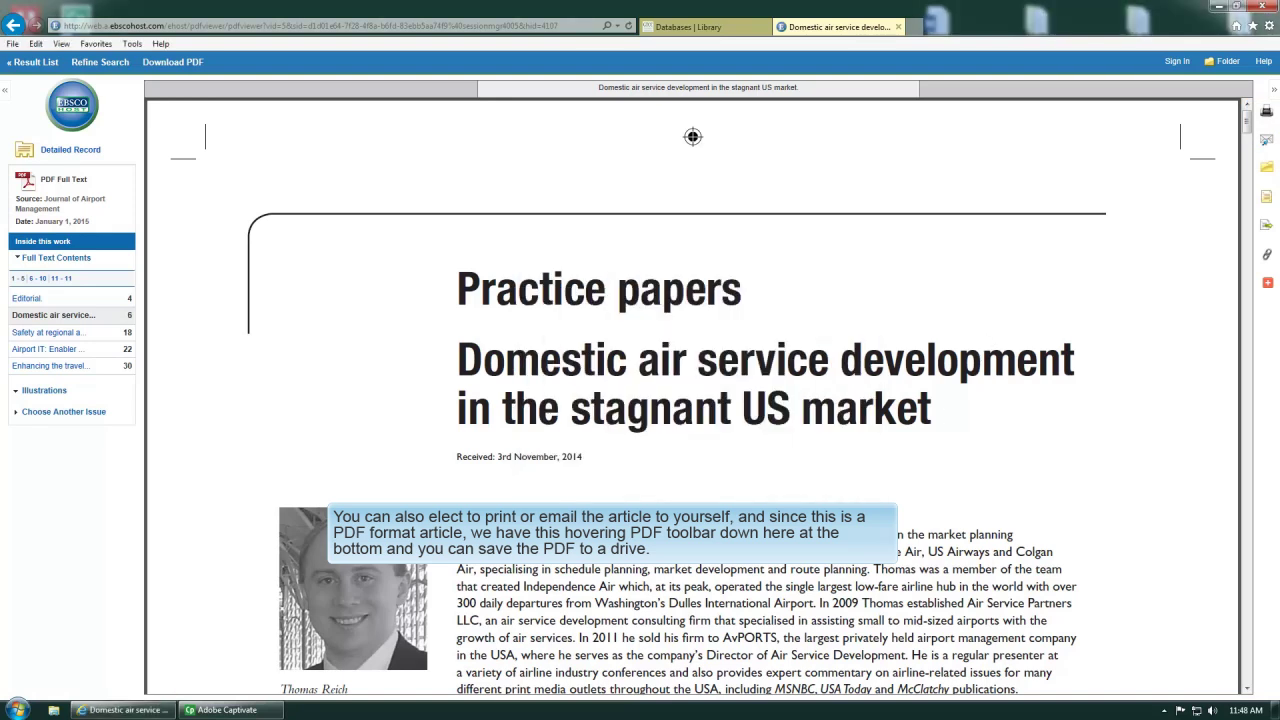
Set the article's print options to include the MLA (Modern Language Assoc.) citation format, and close them without printing.
{"action": "mouse_move", "coordinate": [760, 662]}
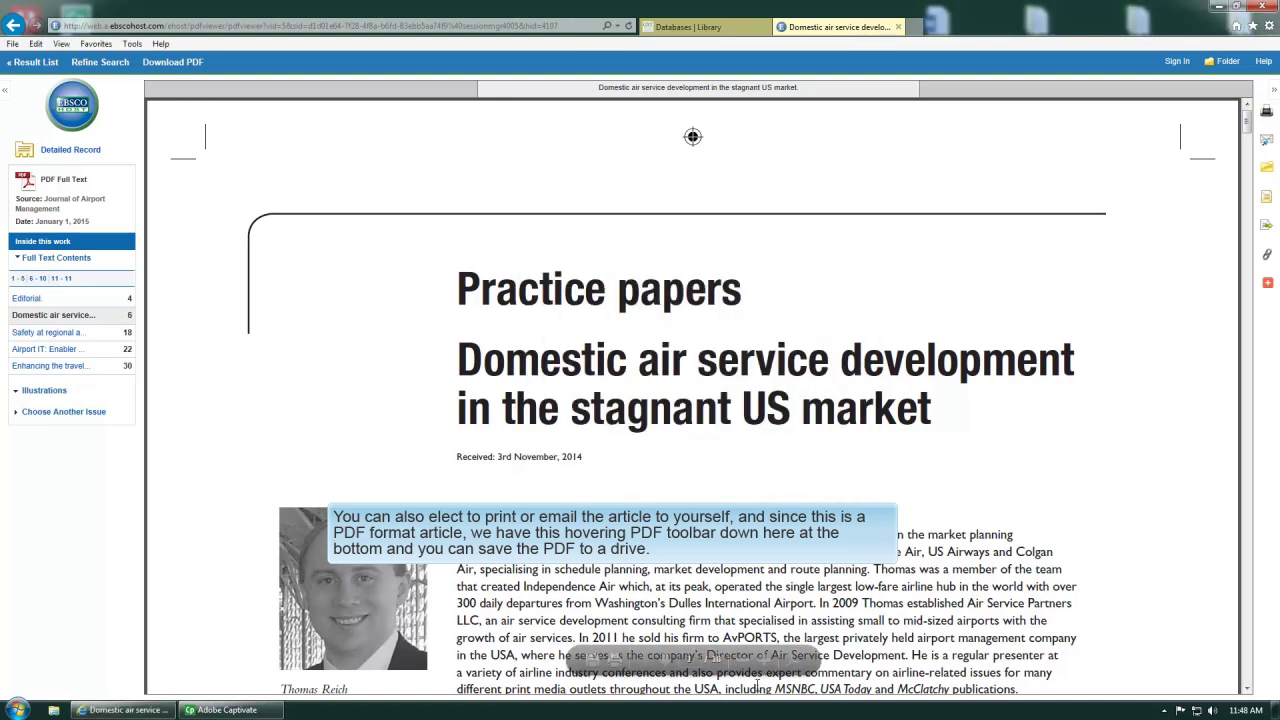
{"action": "left_click", "coordinate": [1267, 113]}
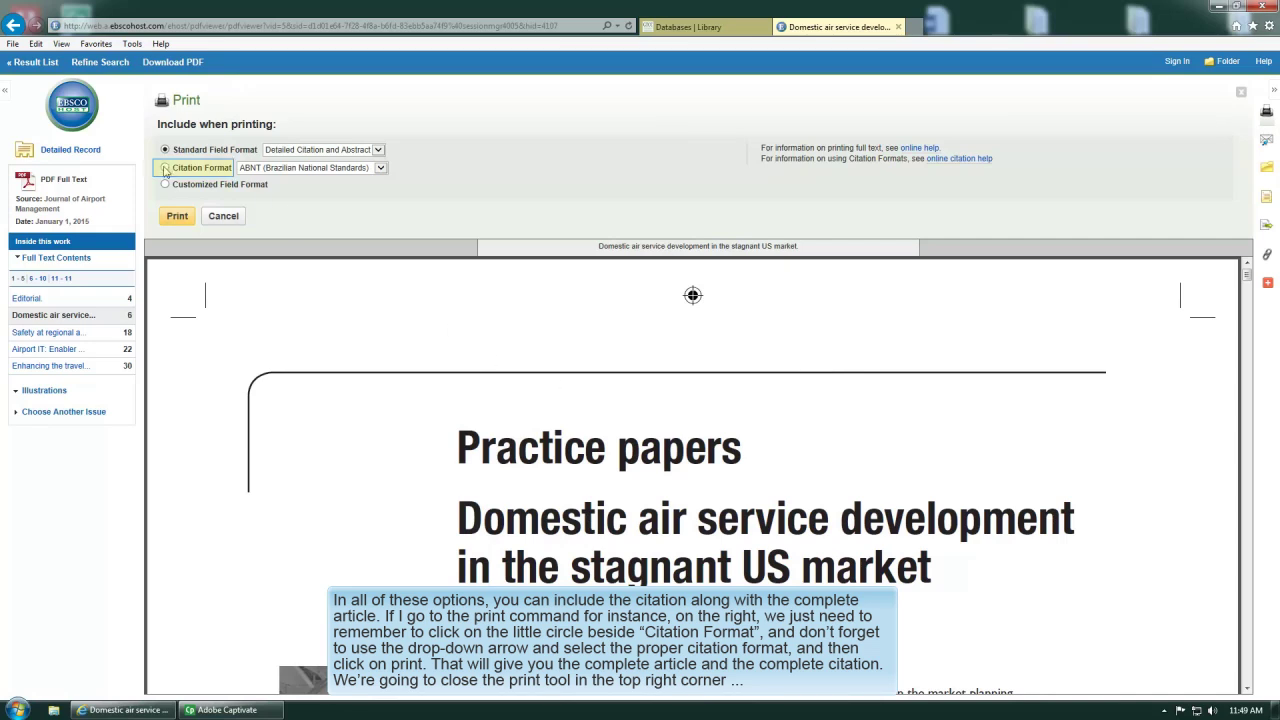
{"action": "left_click", "coordinate": [381, 169]}
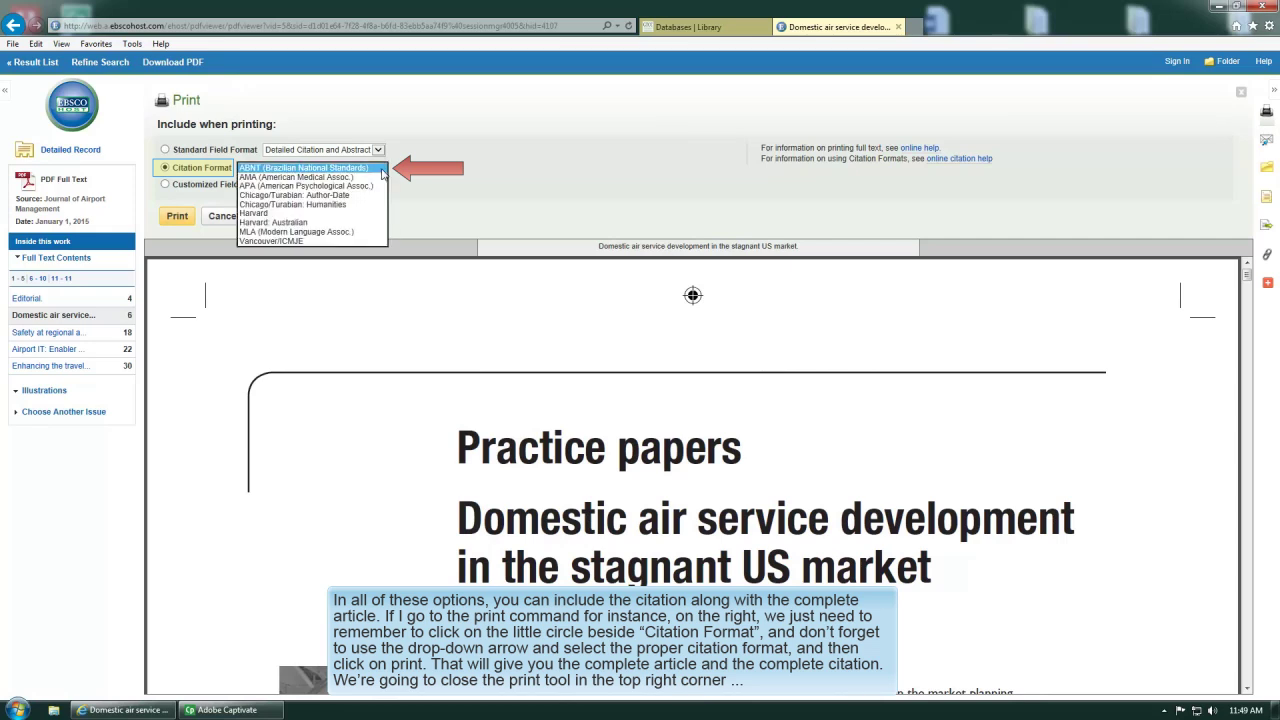
{"action": "left_click", "coordinate": [325, 232]}
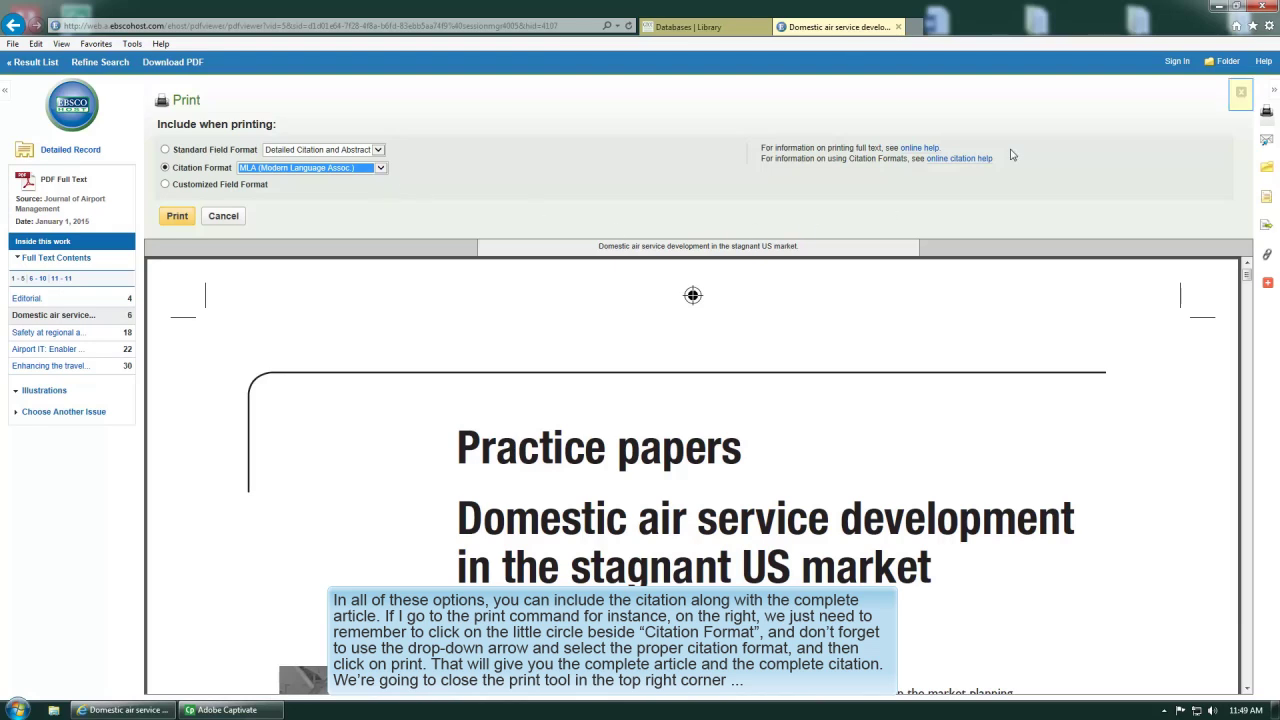
{"action": "left_click", "coordinate": [1243, 95]}
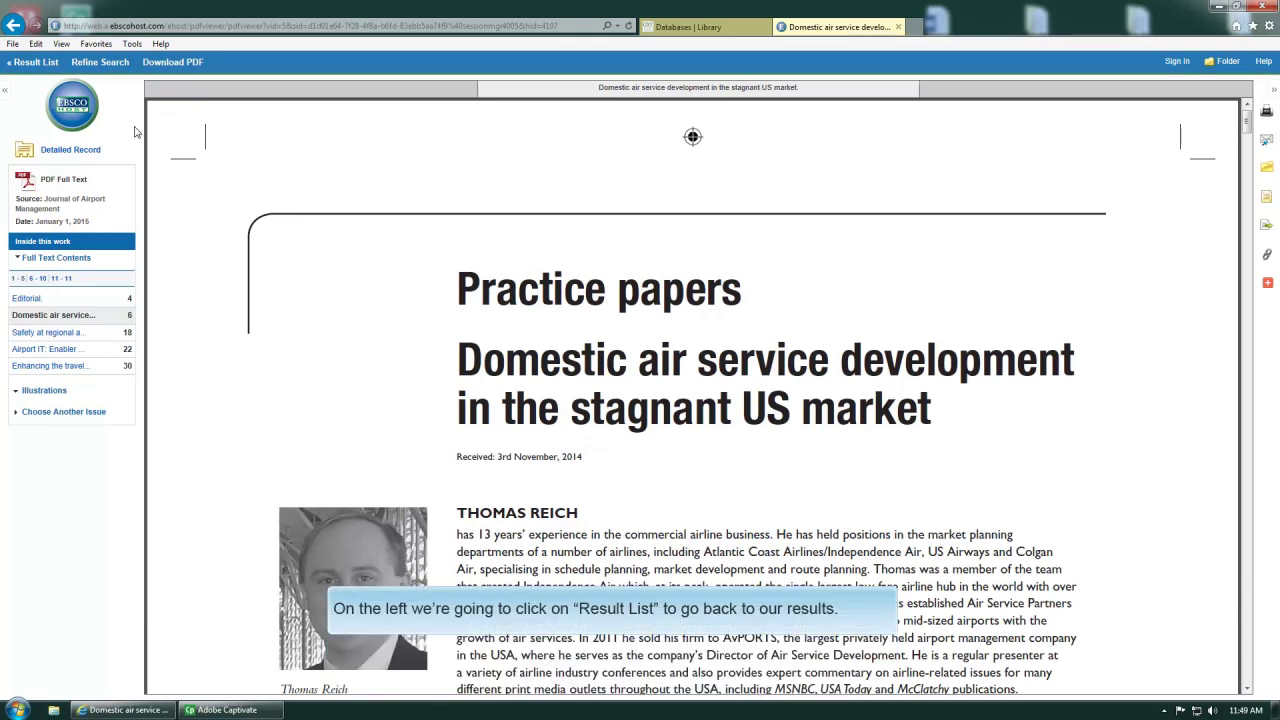
Return to the result list and add the first, second, fourth and fifth articles to the folder.
{"action": "left_click", "coordinate": [30, 66]}
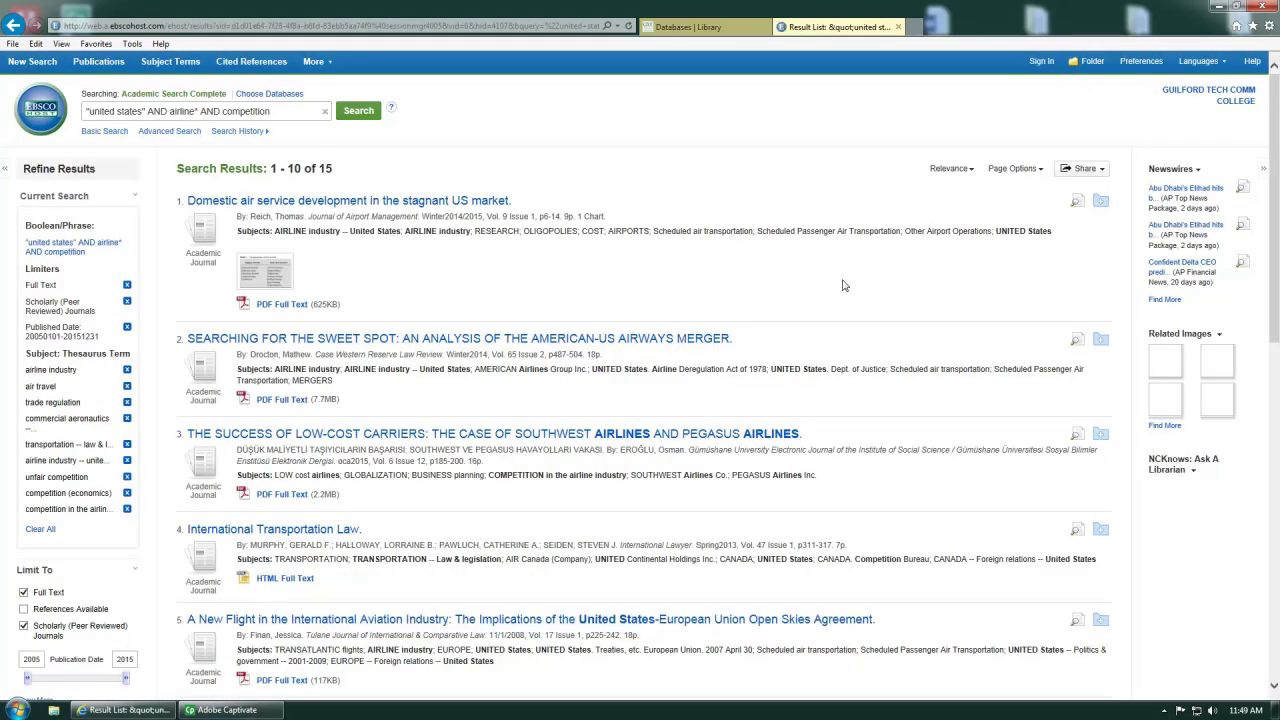
{"action": "scroll", "coordinate": [820, 276], "scroll_direction": "down", "scroll_amount": 3}
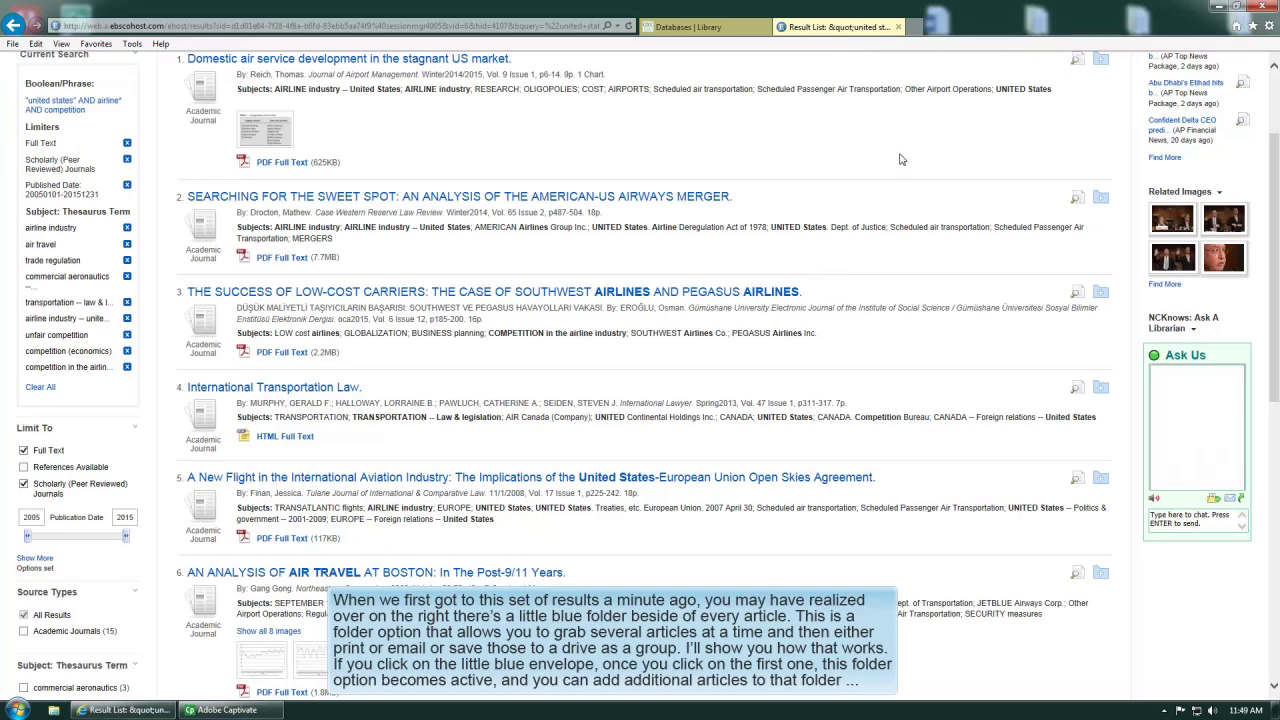
{"action": "scroll", "coordinate": [915, 185], "scroll_direction": "up", "scroll_amount": 3}
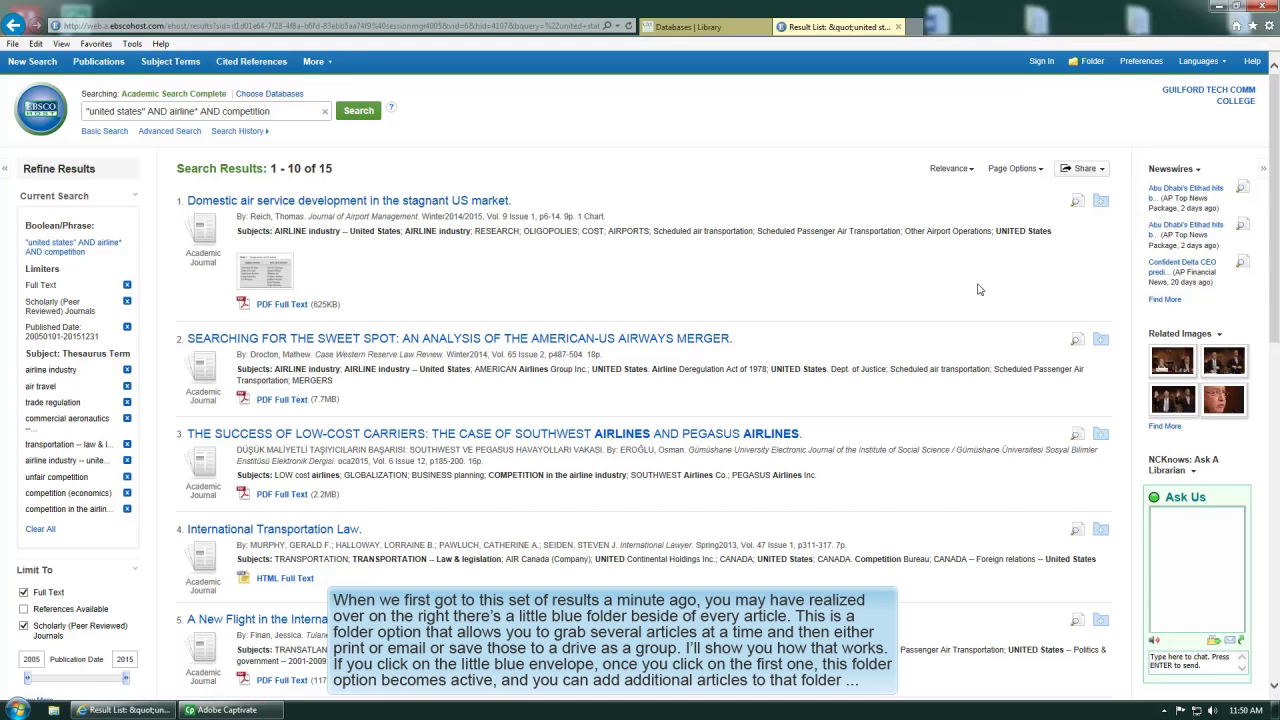
{"action": "left_click", "coordinate": [1102, 202]}
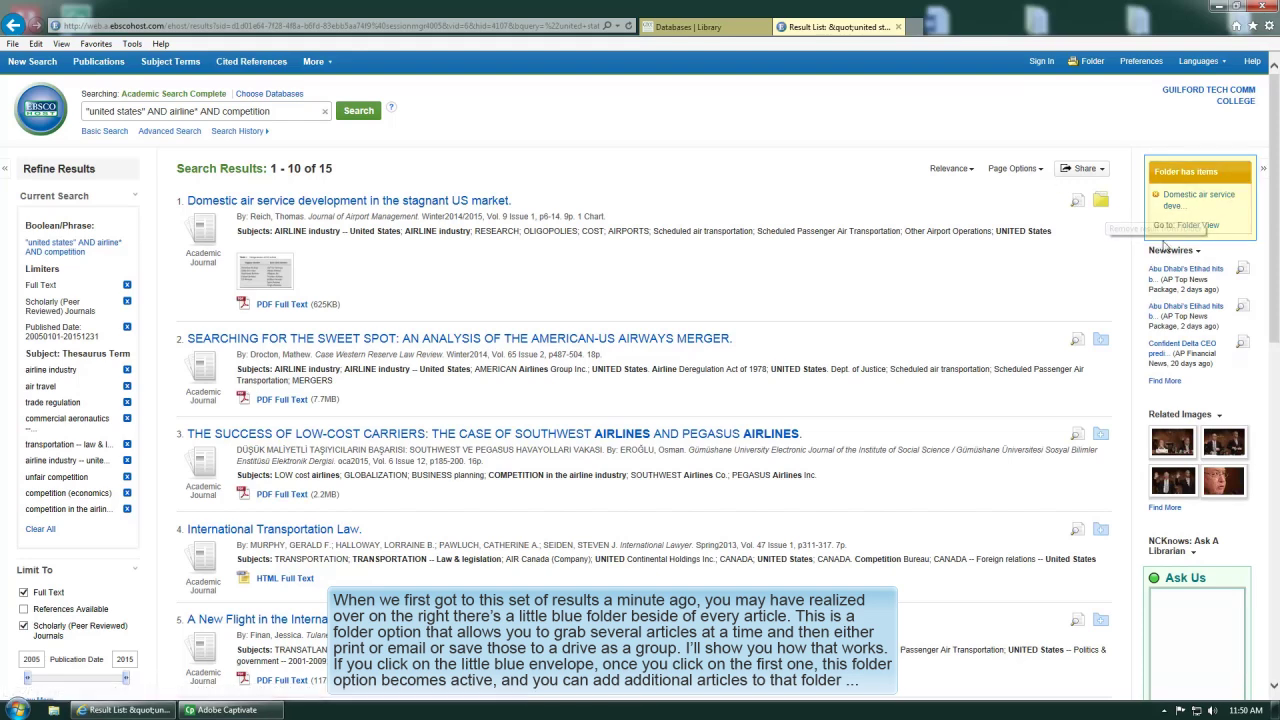
{"action": "left_click", "coordinate": [1101, 340]}
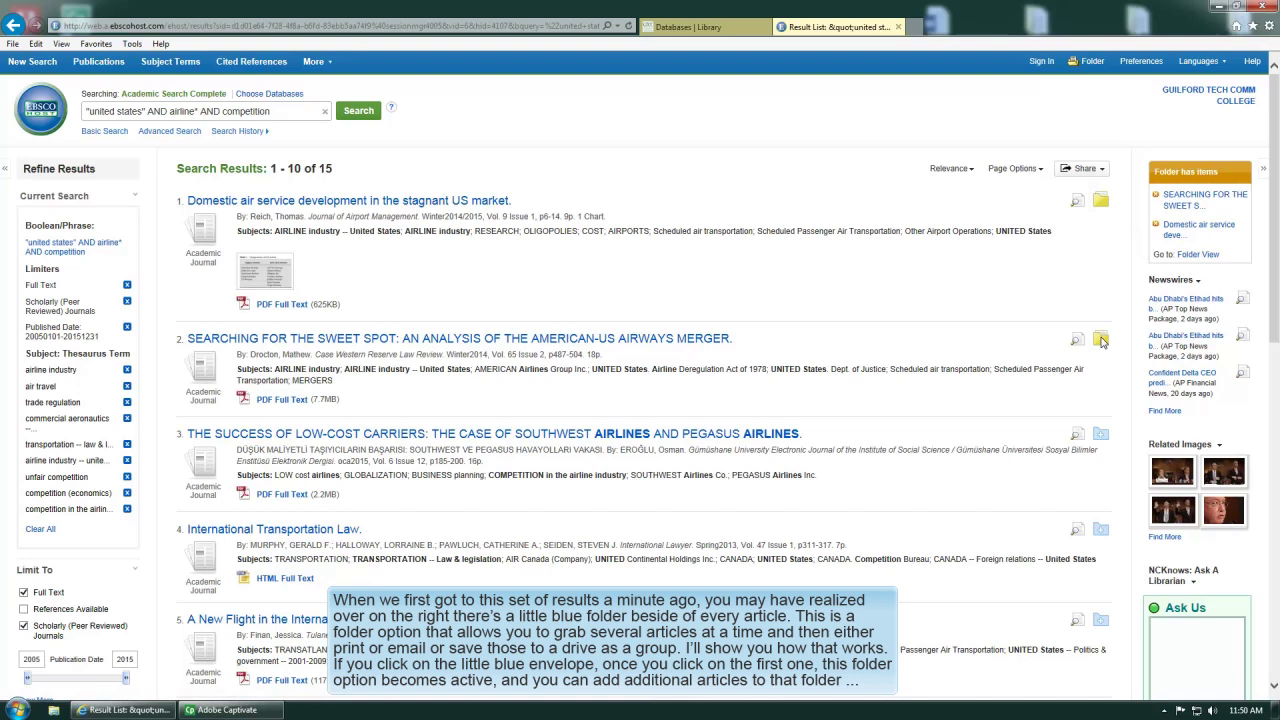
{"action": "left_click", "coordinate": [1101, 530]}
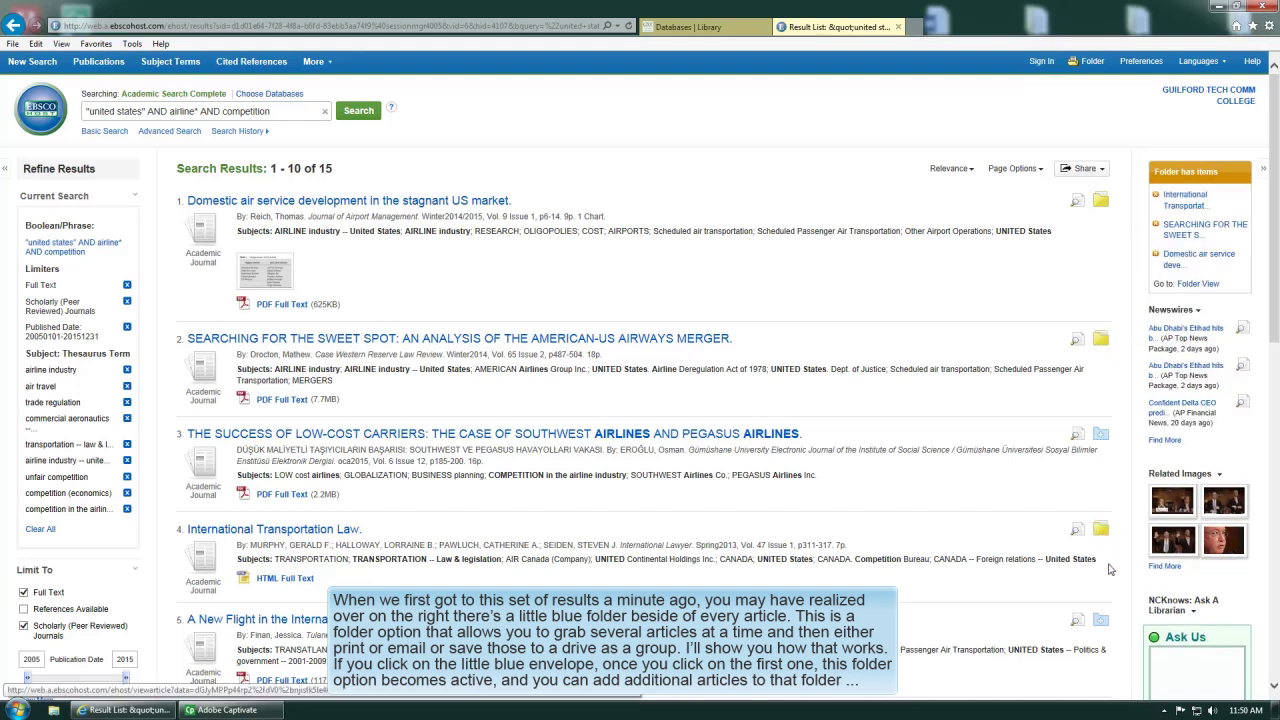
{"action": "left_click", "coordinate": [1101, 622]}
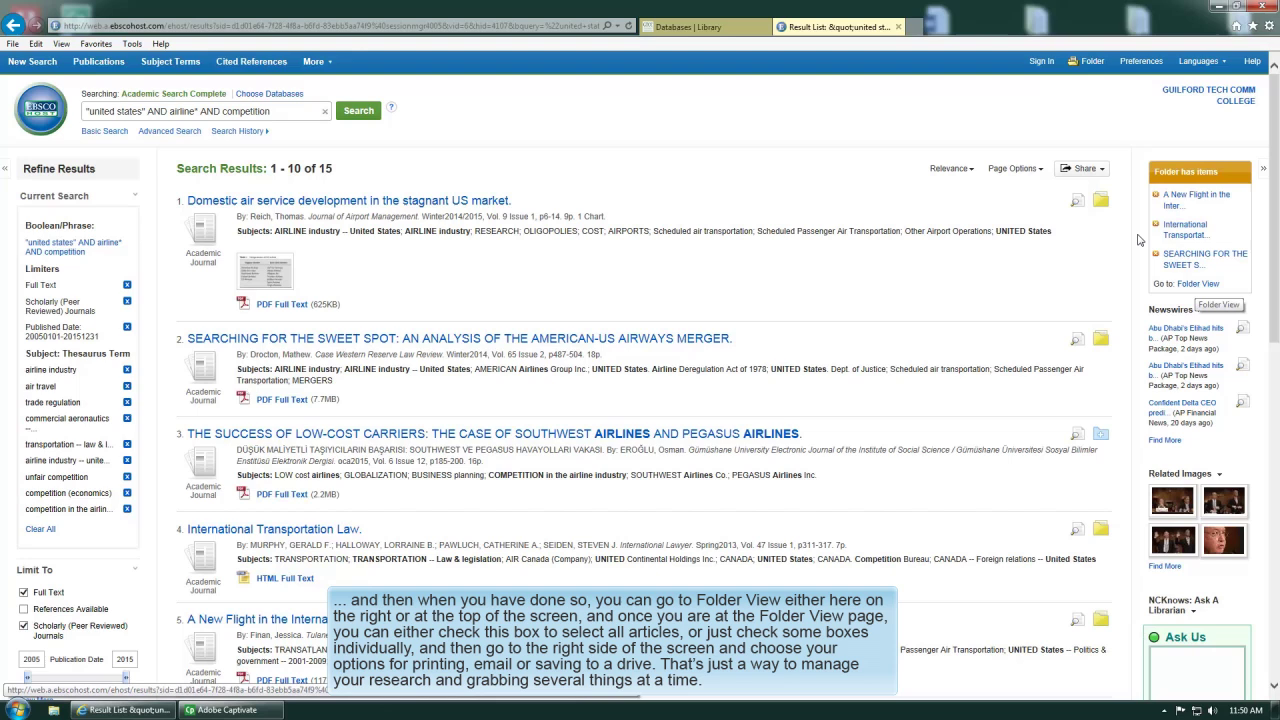
Open the folder view of the saved articles, select all of them, and clear the selection again.
{"action": "left_click", "coordinate": [1198, 285]}
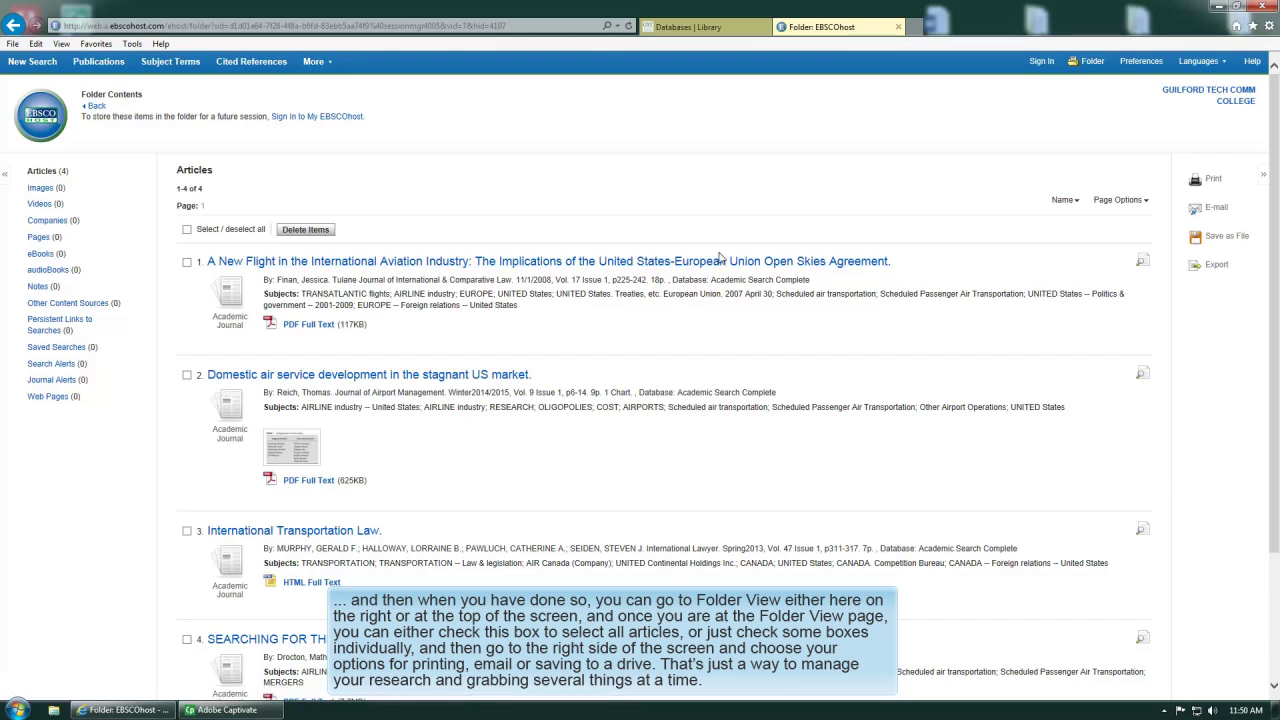
{"action": "left_click", "coordinate": [186, 230]}
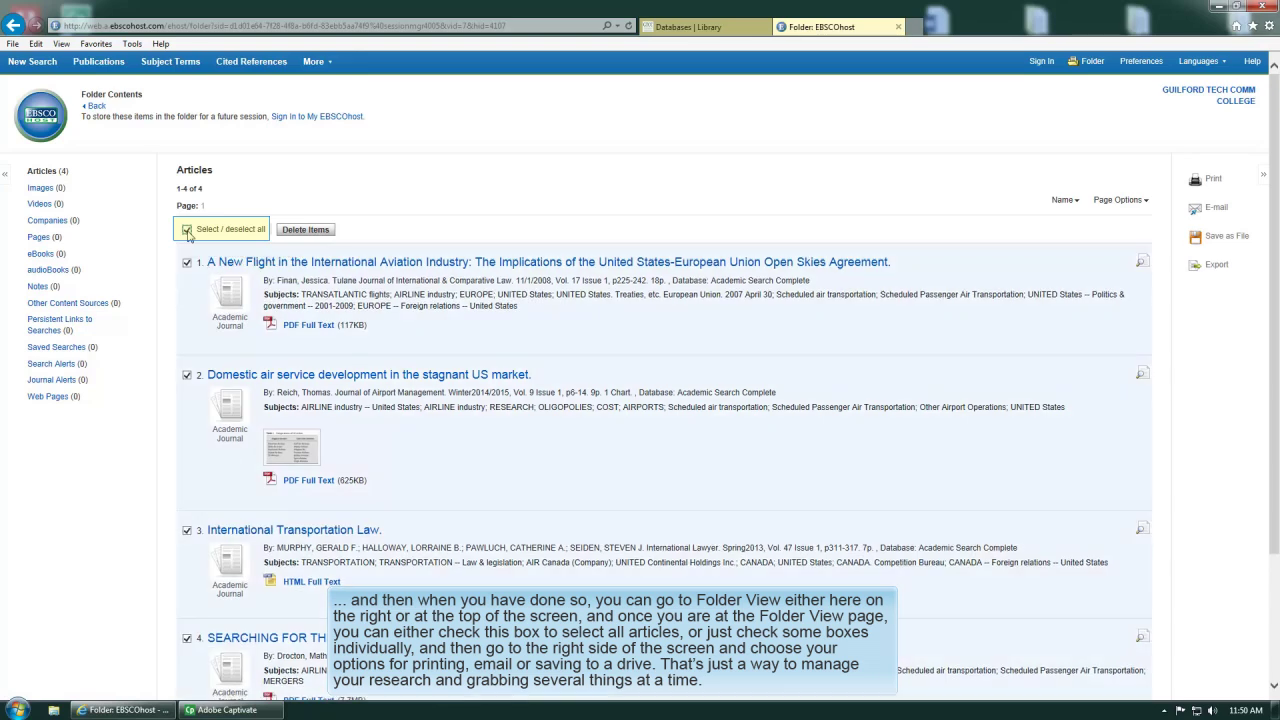
{"action": "left_click", "coordinate": [186, 230]}
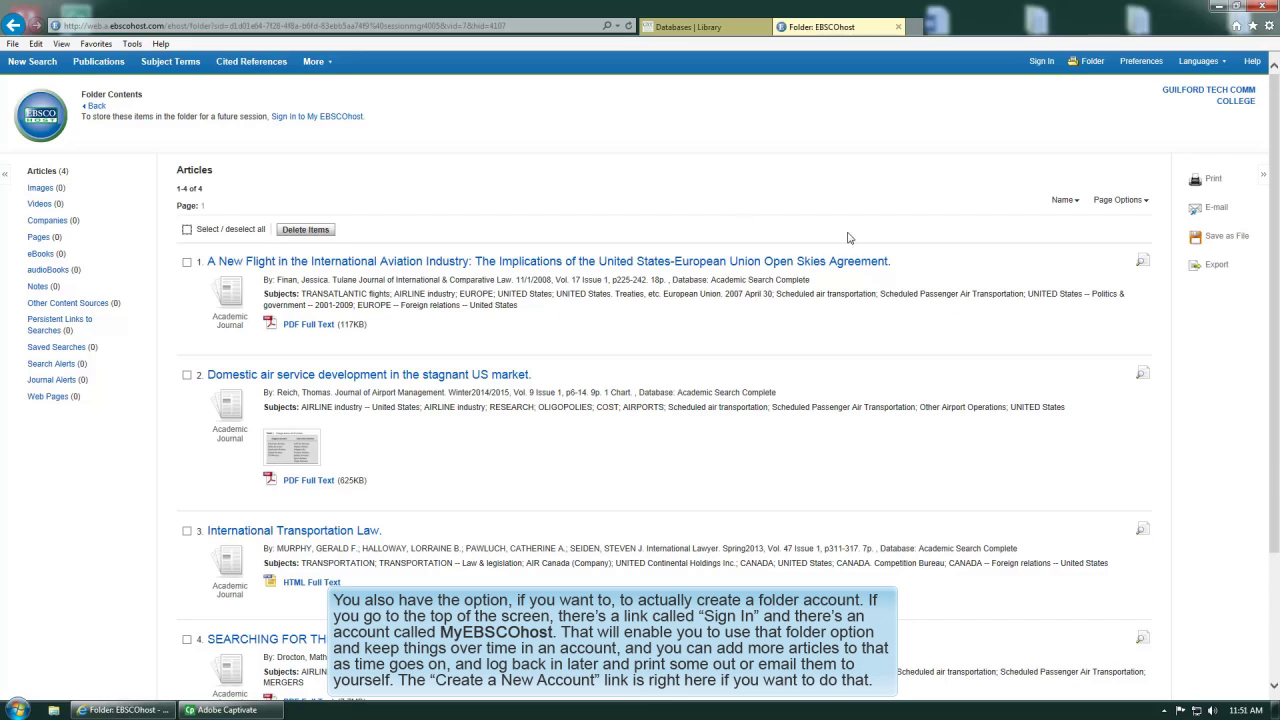
View the My EBSCOhost sign-in page with its new-account option, and go back through the folder to the result list.
{"action": "left_click", "coordinate": [1040, 63]}
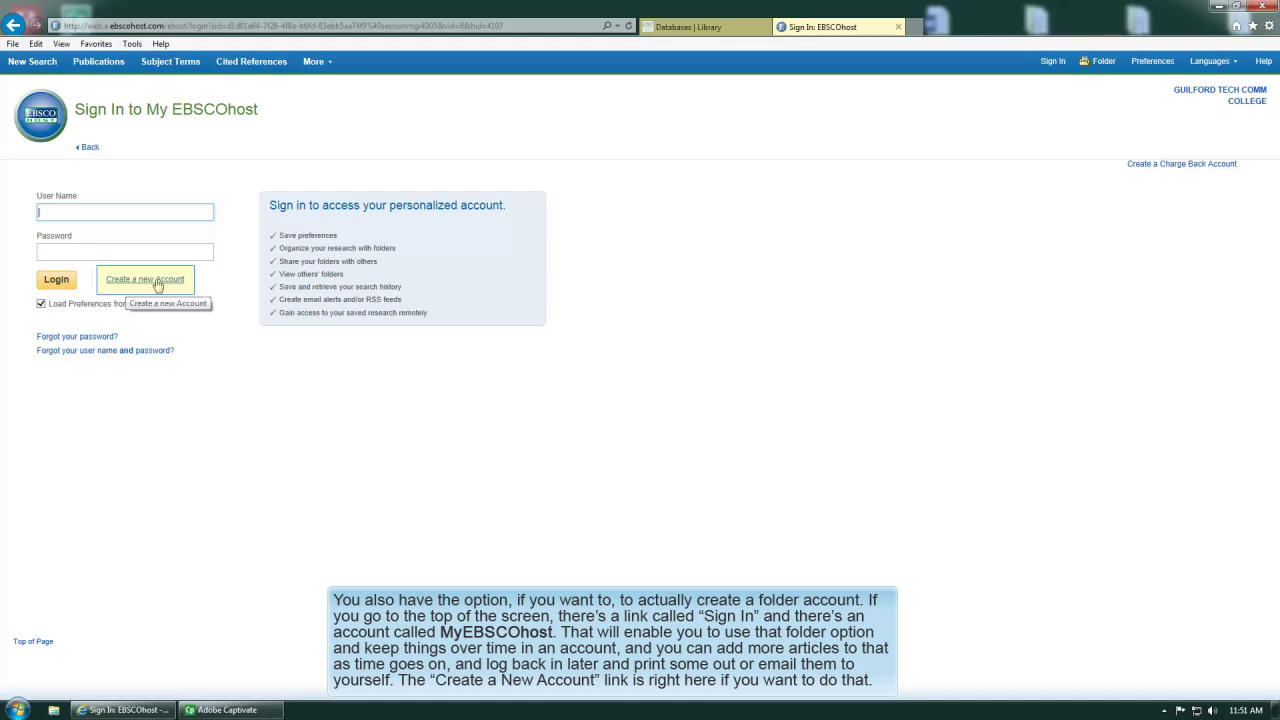
{"action": "left_click", "coordinate": [90, 149]}
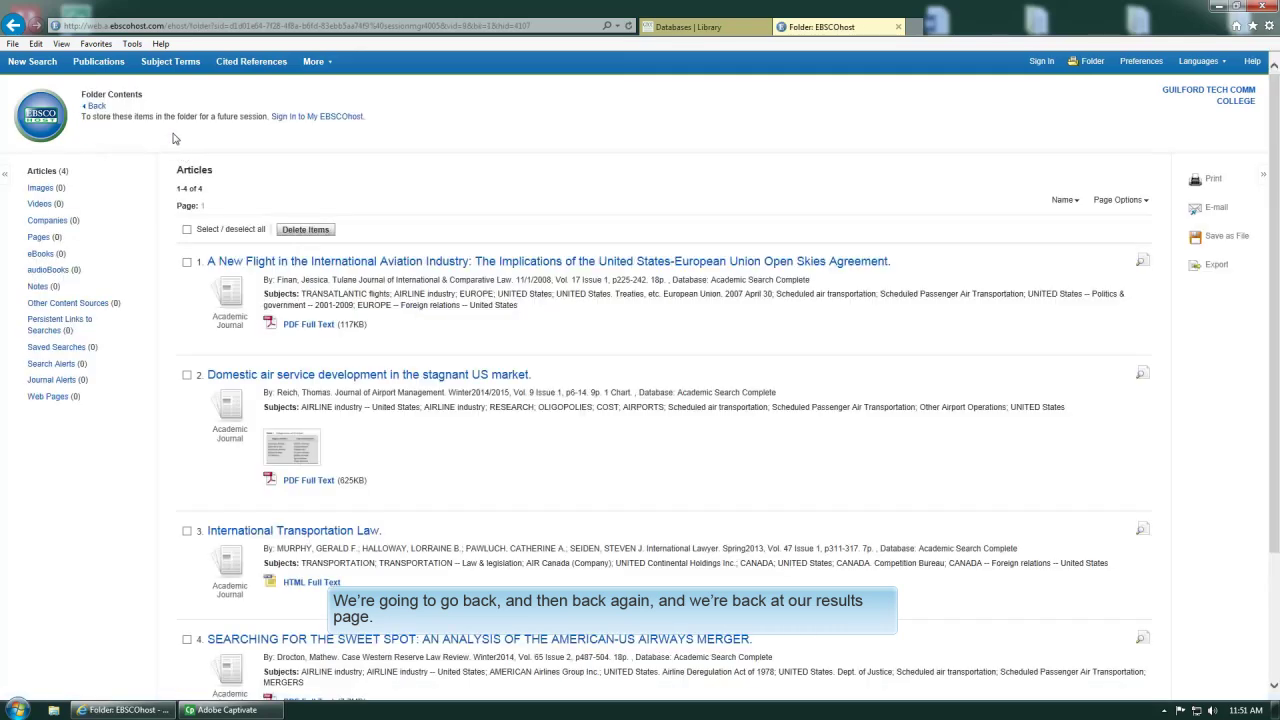
{"action": "left_click", "coordinate": [97, 107]}
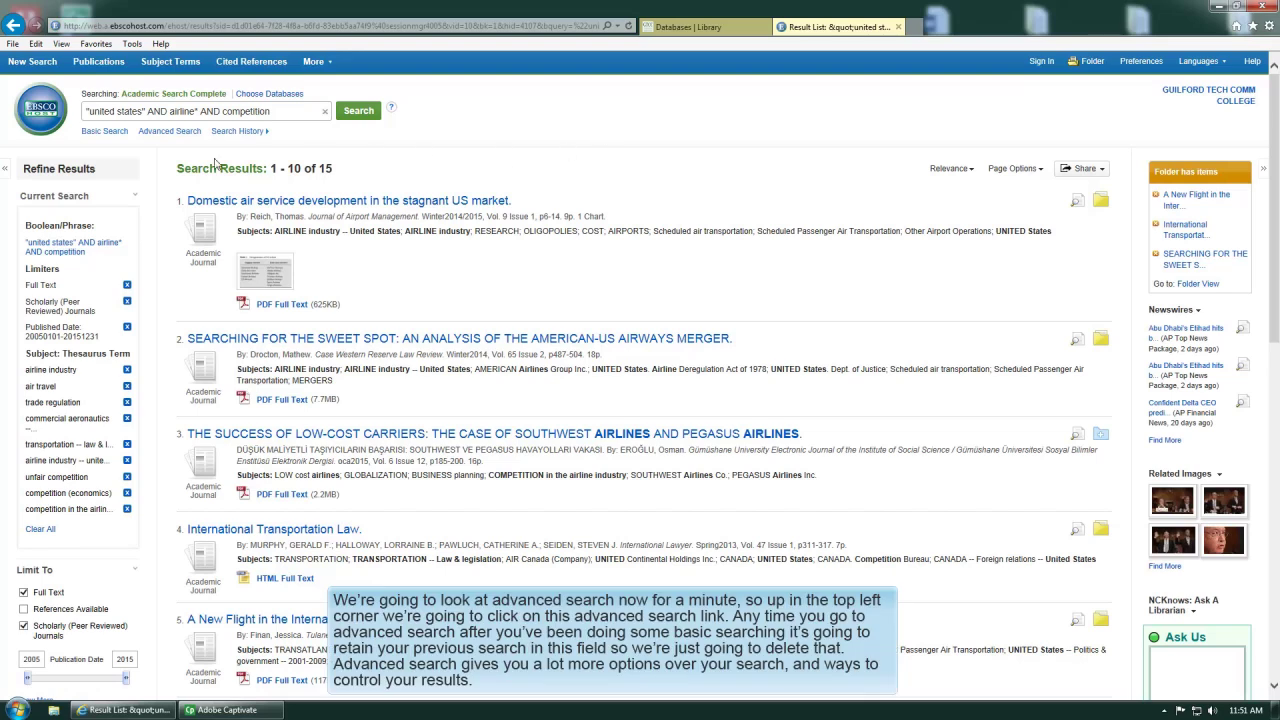
Switch to advanced search and clear the previous query from the first search field.
{"action": "left_click", "coordinate": [152, 137]}
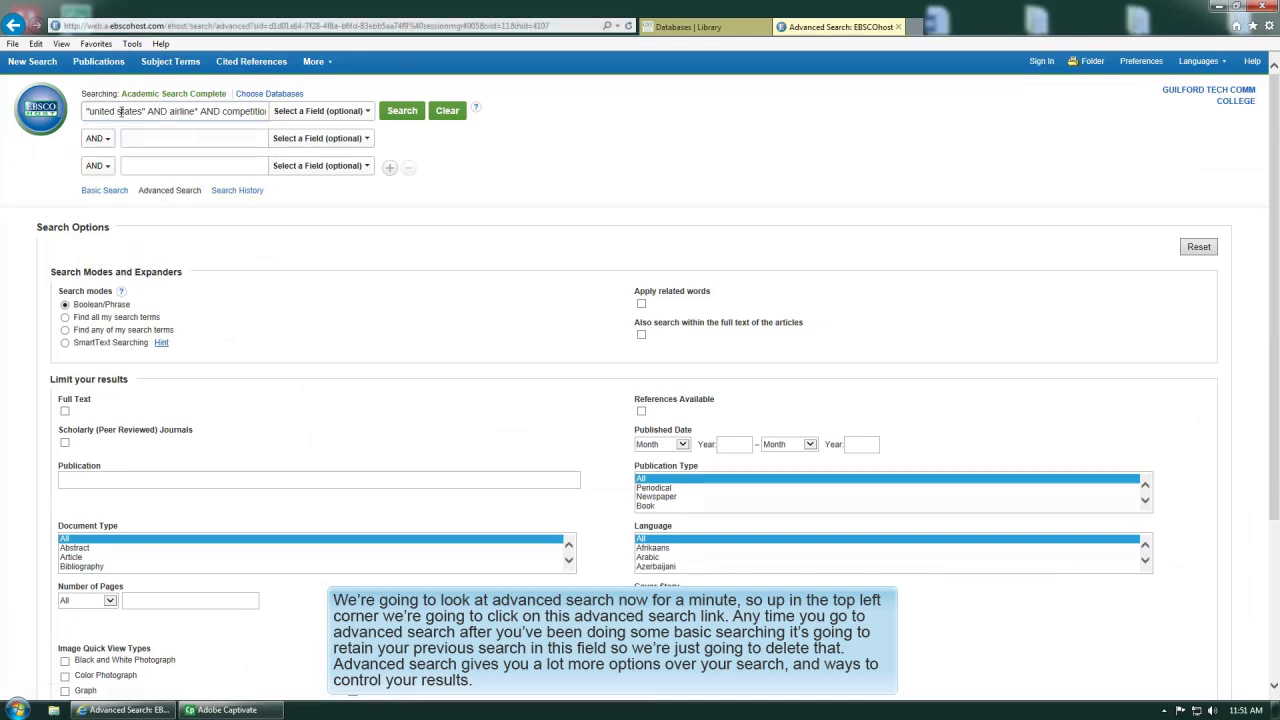
{"action": "key", "text": "Delete"}
{"action": "key", "text": "Delete"}
{"action": "key", "text": "Delete"}
{"action": "key", "text": "Delete"}
{"action": "key", "text": "Delete"}
{"action": "key", "text": "Delete"}
{"action": "key", "text": "Delete"}
{"action": "key", "text": "Delete"}
{"action": "key", "text": "Delete"}
{"action": "key", "text": "Delete"}
{"action": "key", "text": "Delete"}
{"action": "key", "text": "Delete"}
{"action": "key", "text": "Delete"}
{"action": "key", "text": "Delete"}
{"action": "key", "text": "Delete"}
{"action": "key", "text": "Delete"}
{"action": "key", "text": "Delete"}
{"action": "key", "text": "Delete"}
{"action": "key", "text": "Delete"}
{"action": "key", "text": "Delete"}
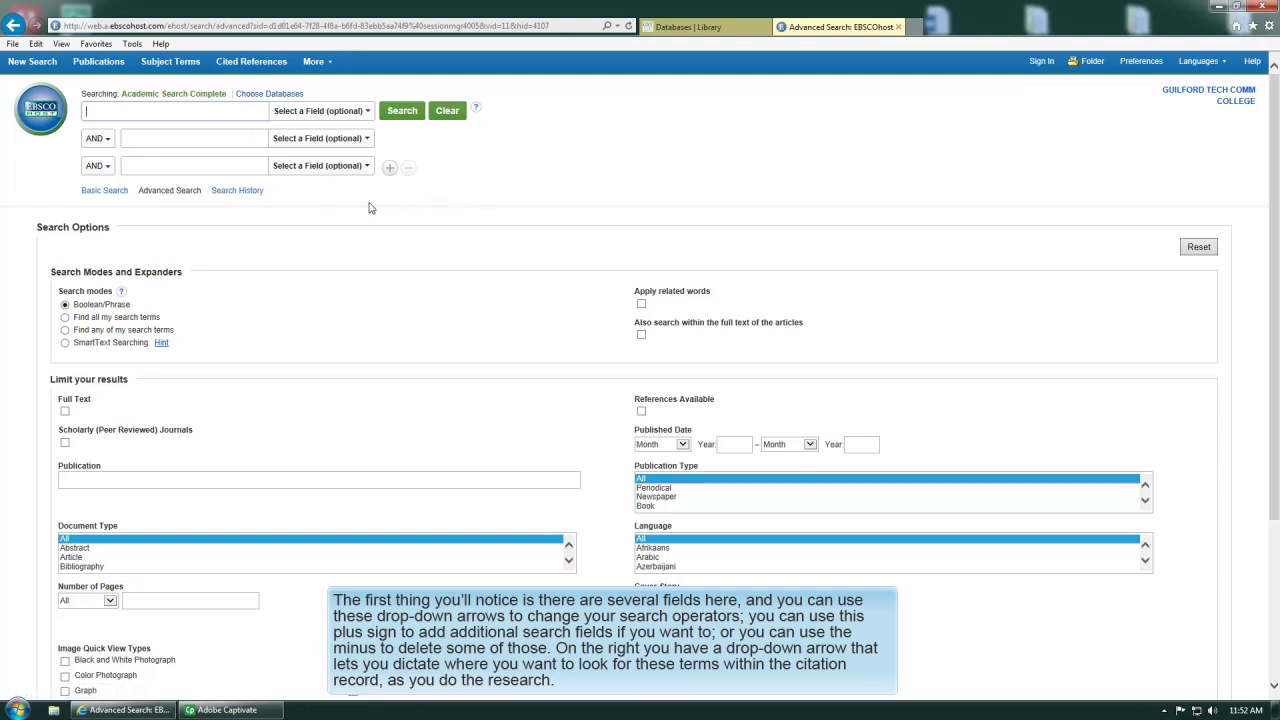
Try out the advanced search rows by adding two and removing them again, and view the operator and field choices without changing them.
{"action": "left_click", "coordinate": [104, 139]}
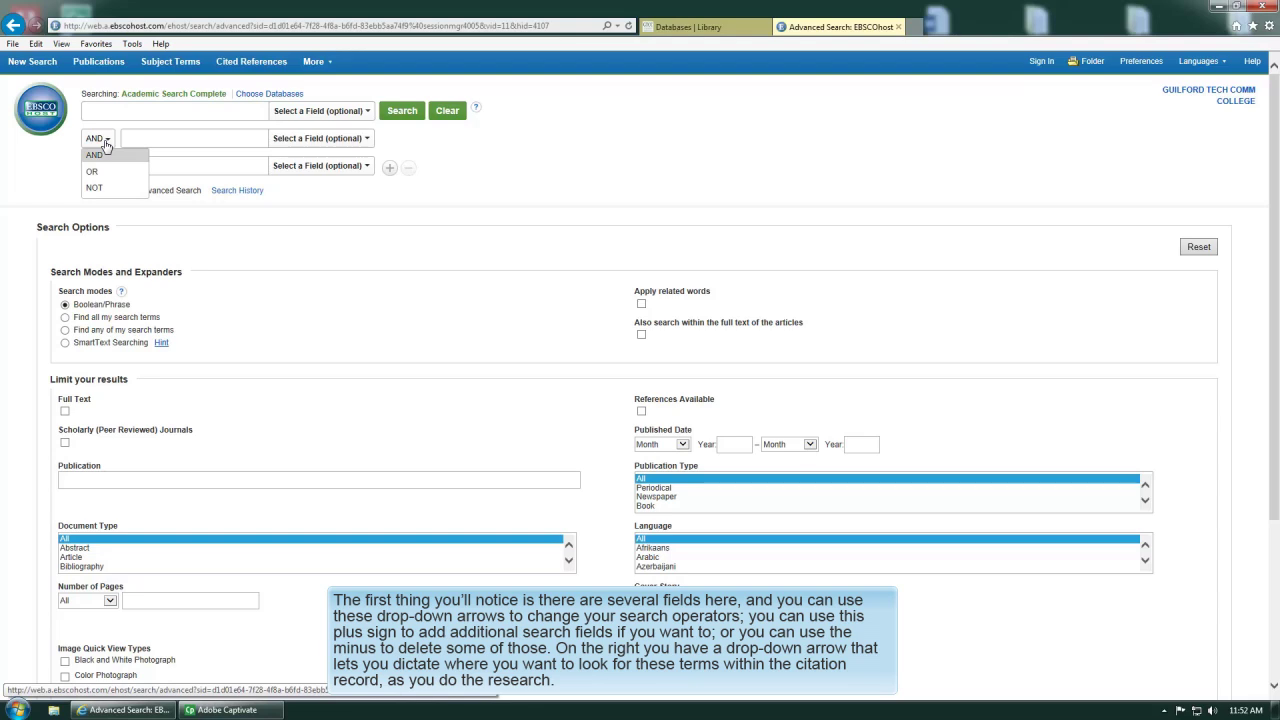
{"action": "left_click", "coordinate": [98, 155]}
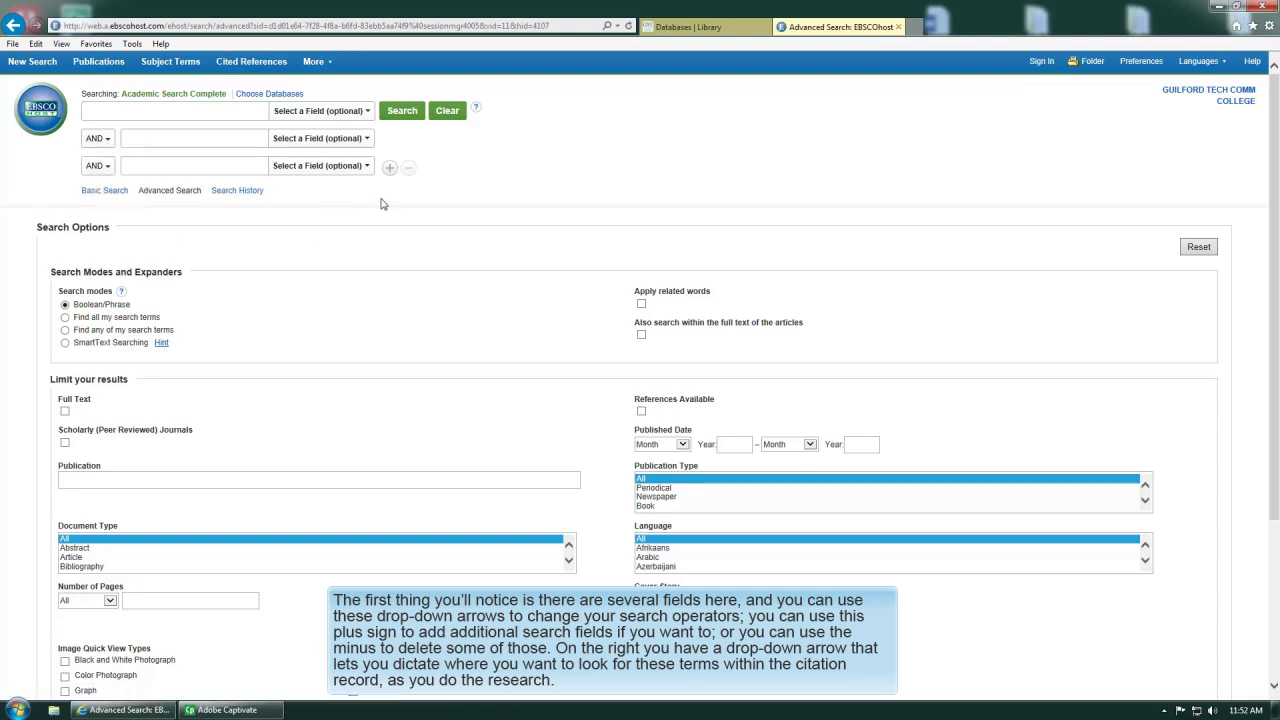
{"action": "left_click", "coordinate": [390, 168]}
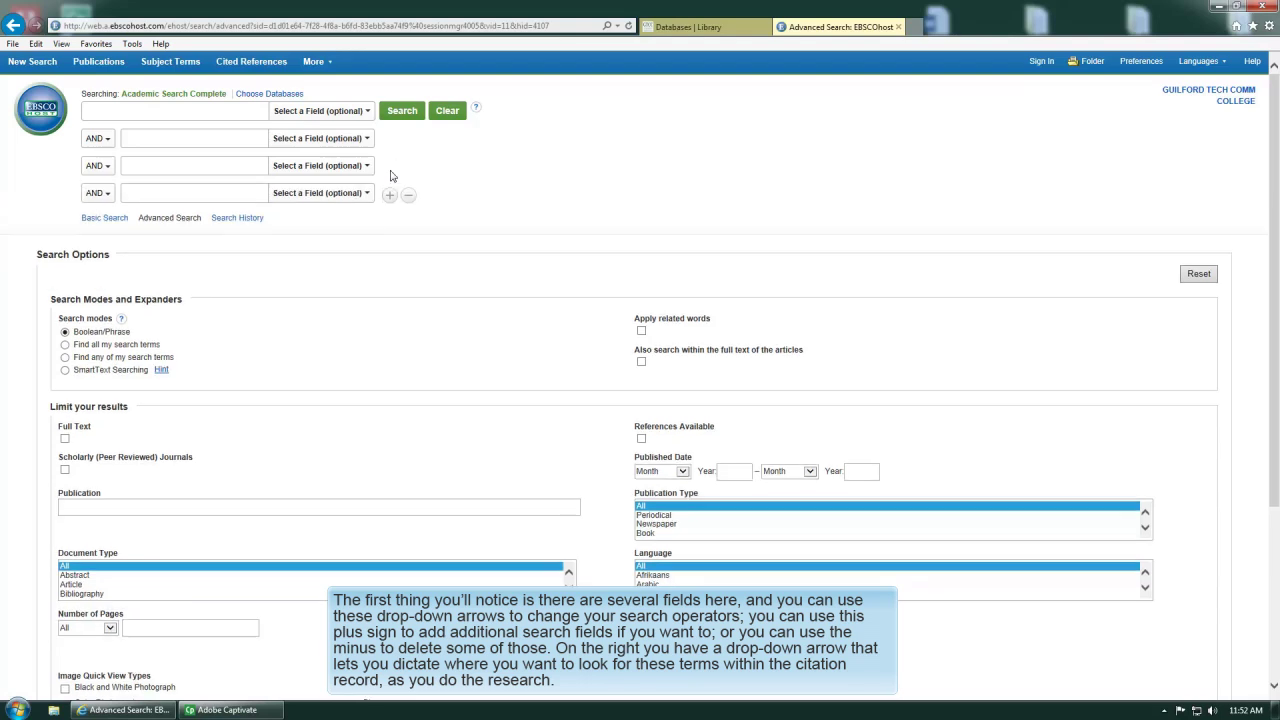
{"action": "left_click", "coordinate": [390, 196]}
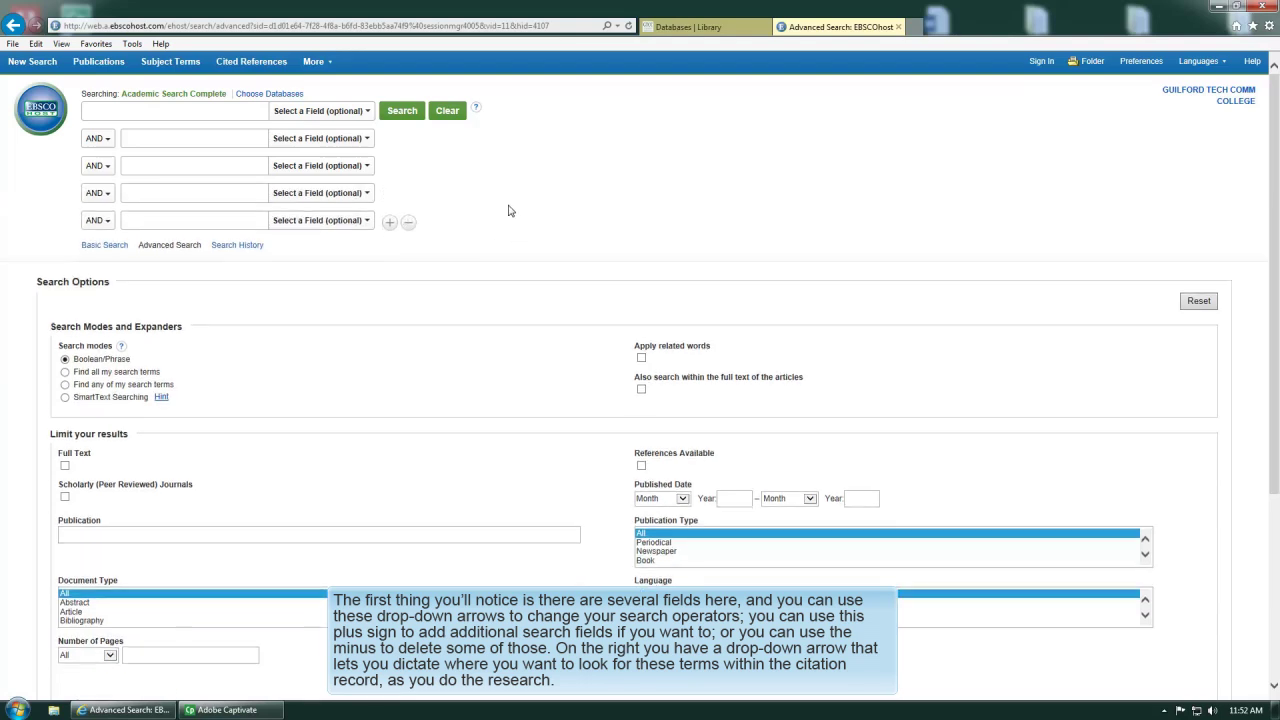
{"action": "left_click", "coordinate": [408, 222]}
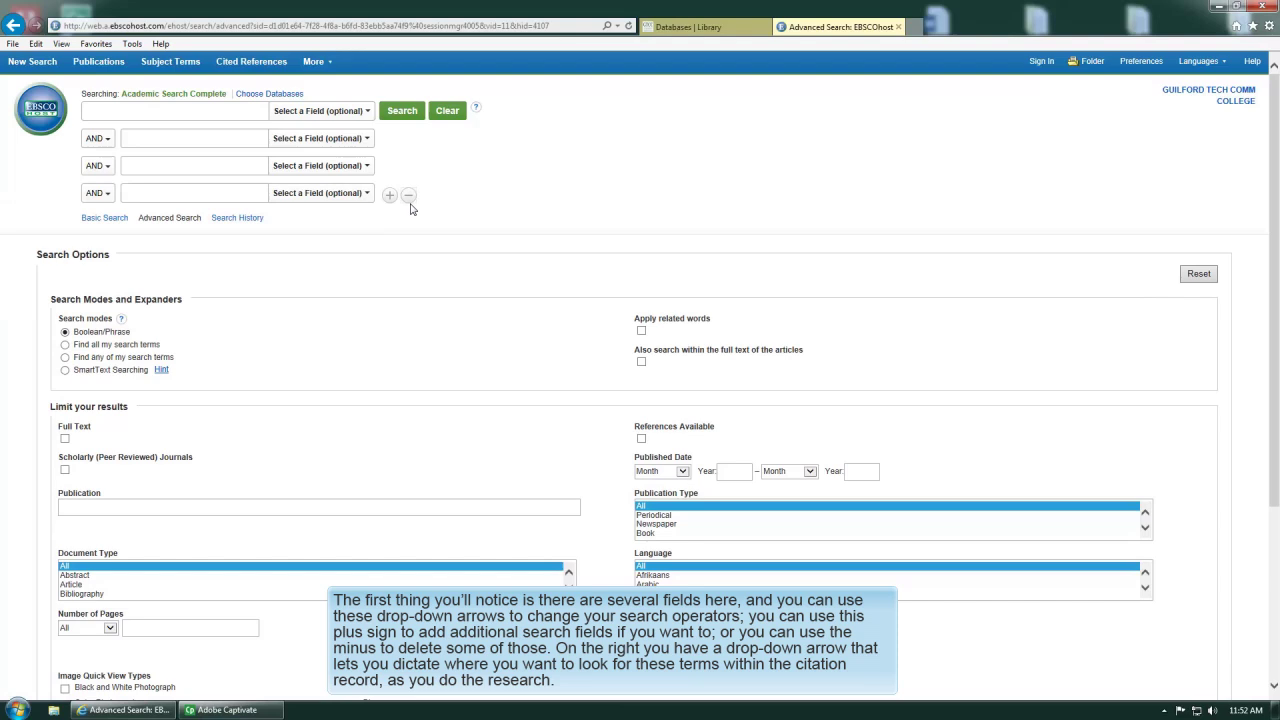
{"action": "left_click", "coordinate": [409, 197]}
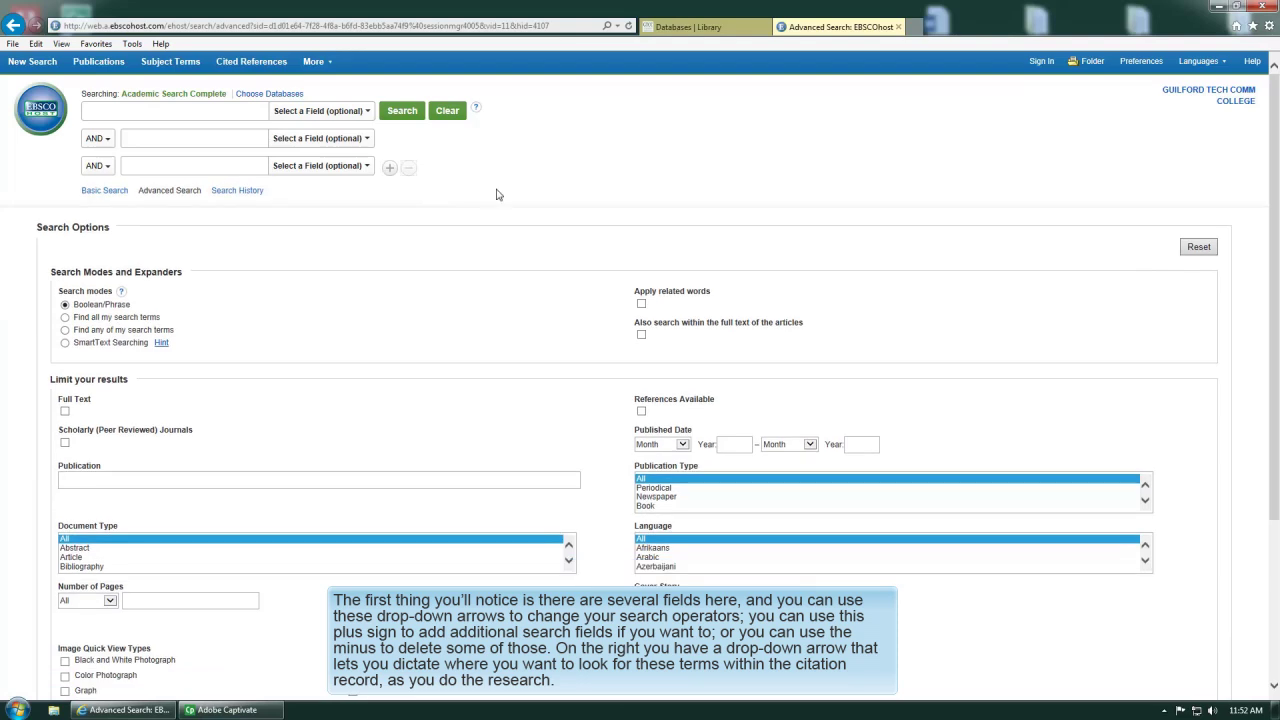
{"action": "left_click", "coordinate": [367, 111]}
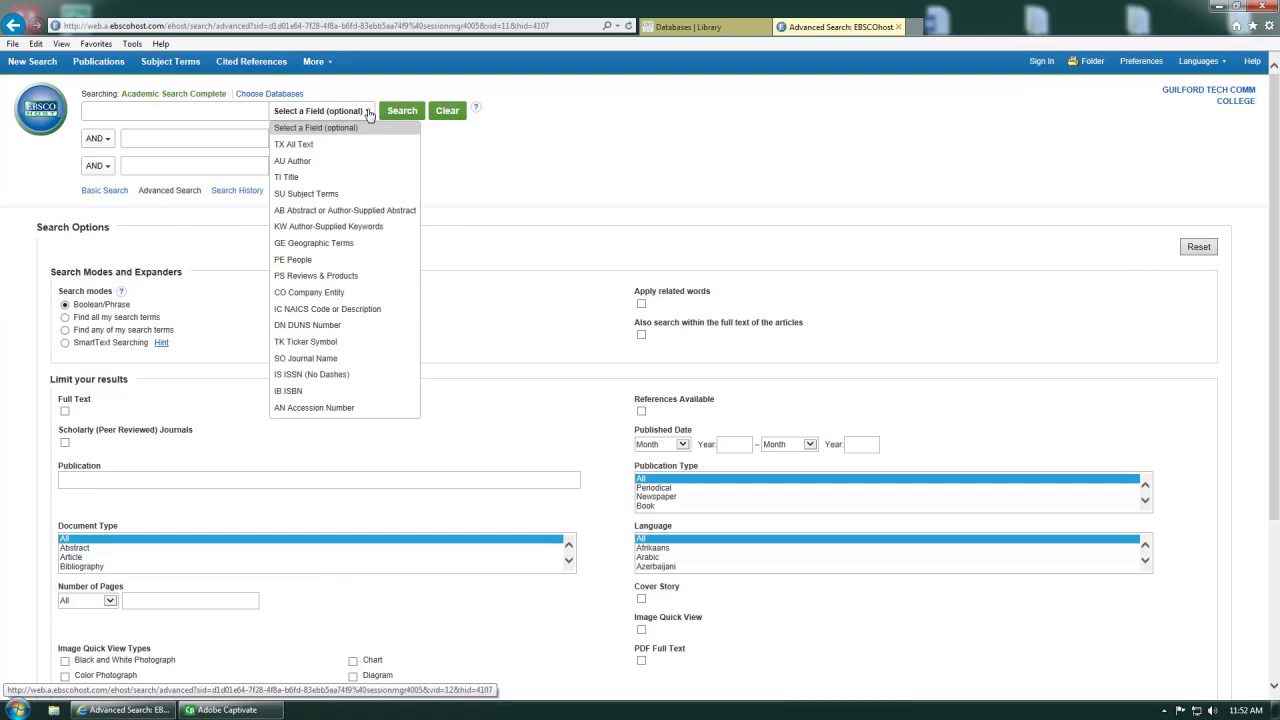
{"action": "left_click", "coordinate": [477, 177]}
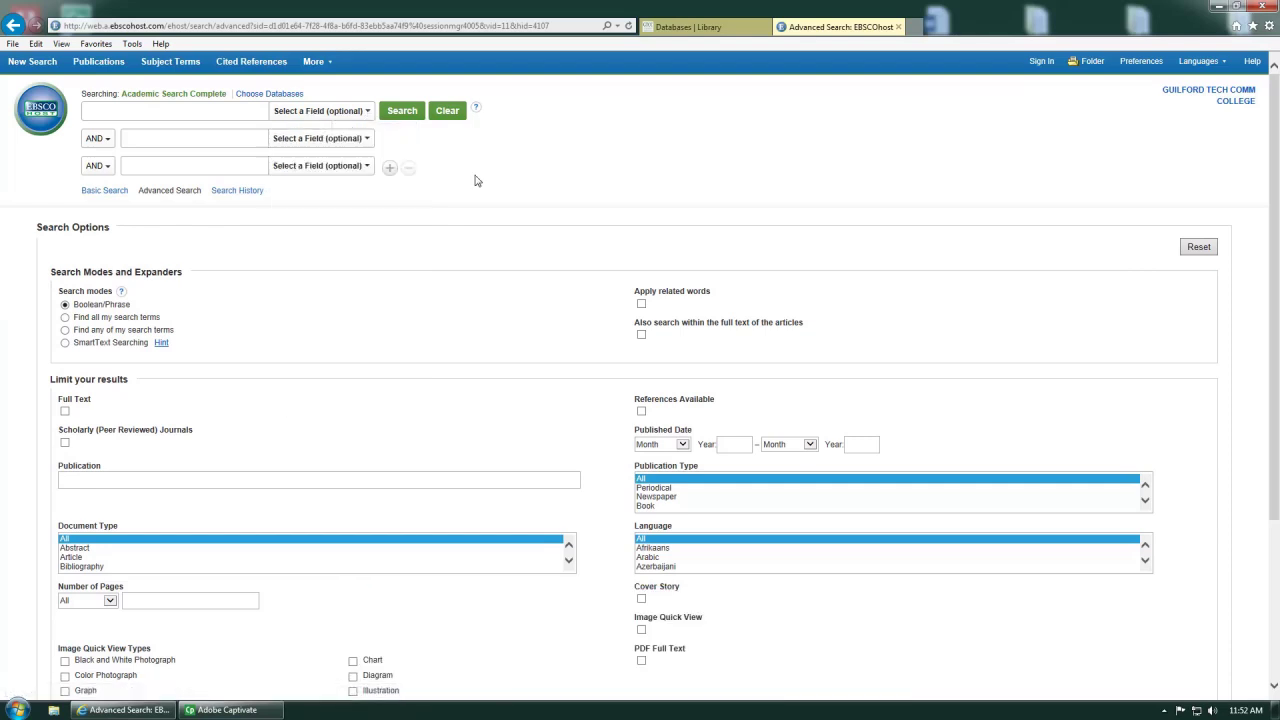
Enter the search terms reduc*, impaired and driving in three separate rows joined by AND.
{"action": "left_click", "coordinate": [236, 110]}
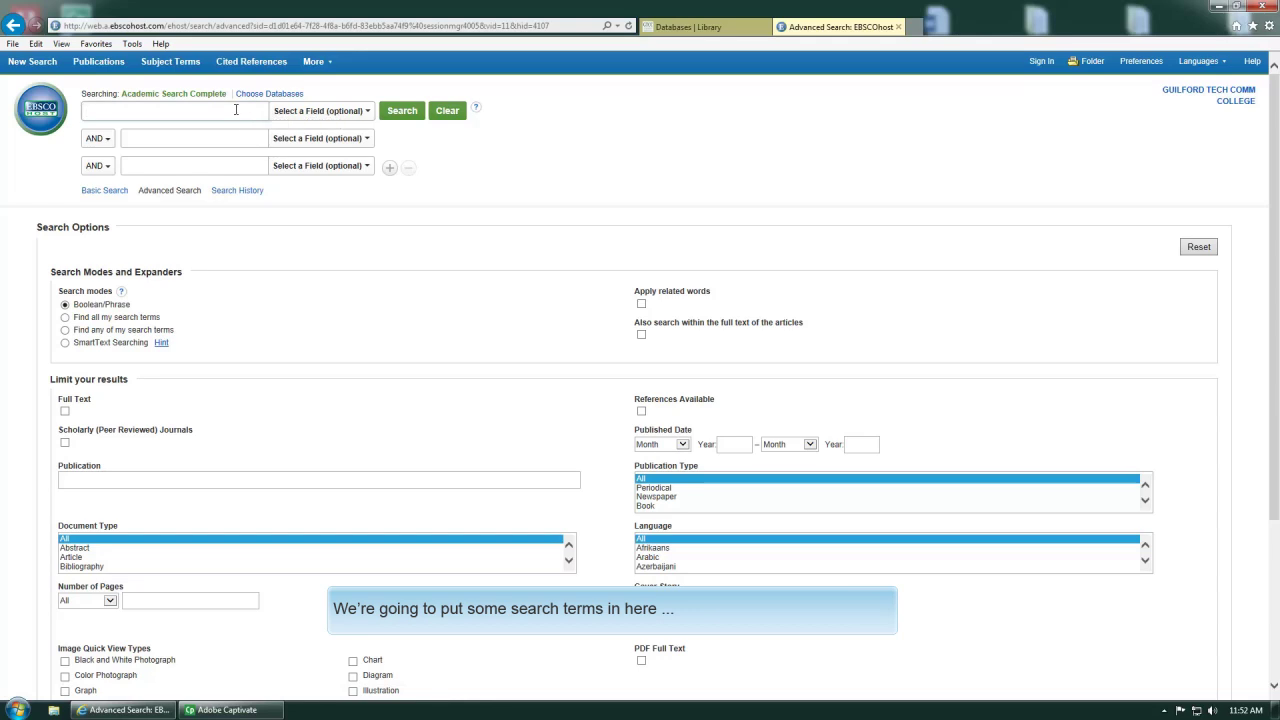
{"action": "type", "text": "reduc*"}
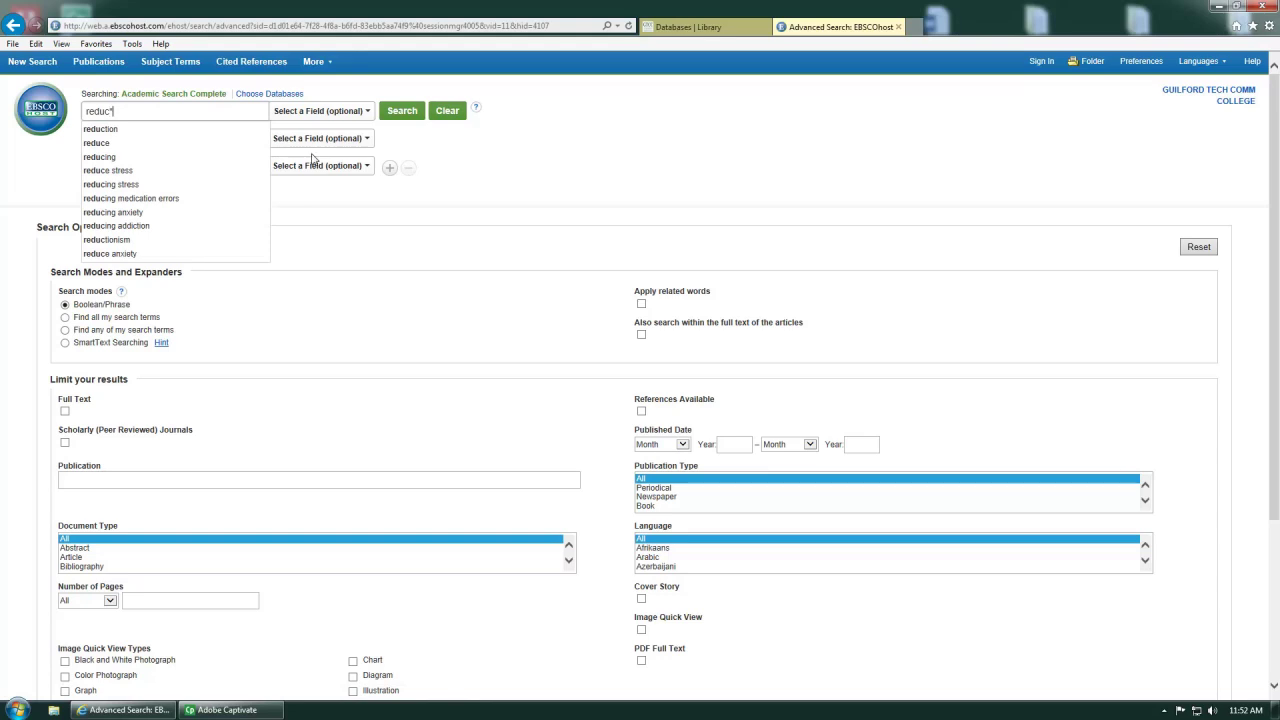
{"action": "left_click", "coordinate": [144, 138]}
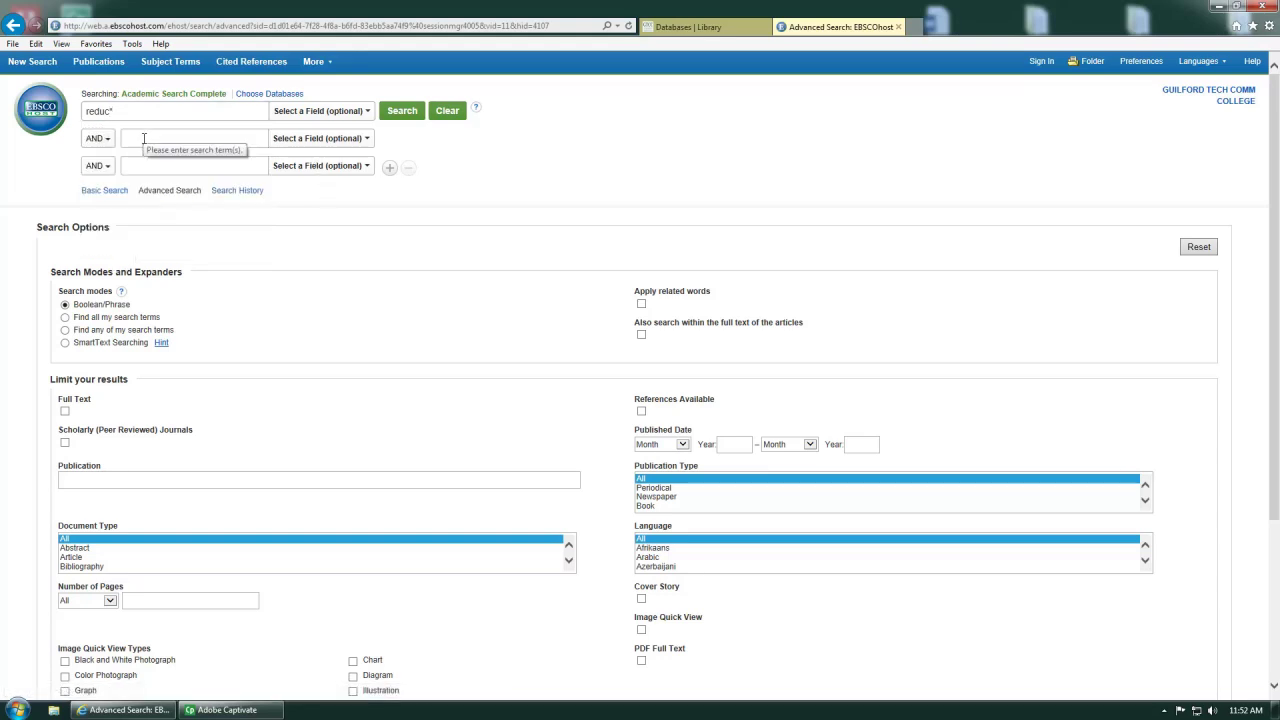
{"action": "type", "text": "im"}
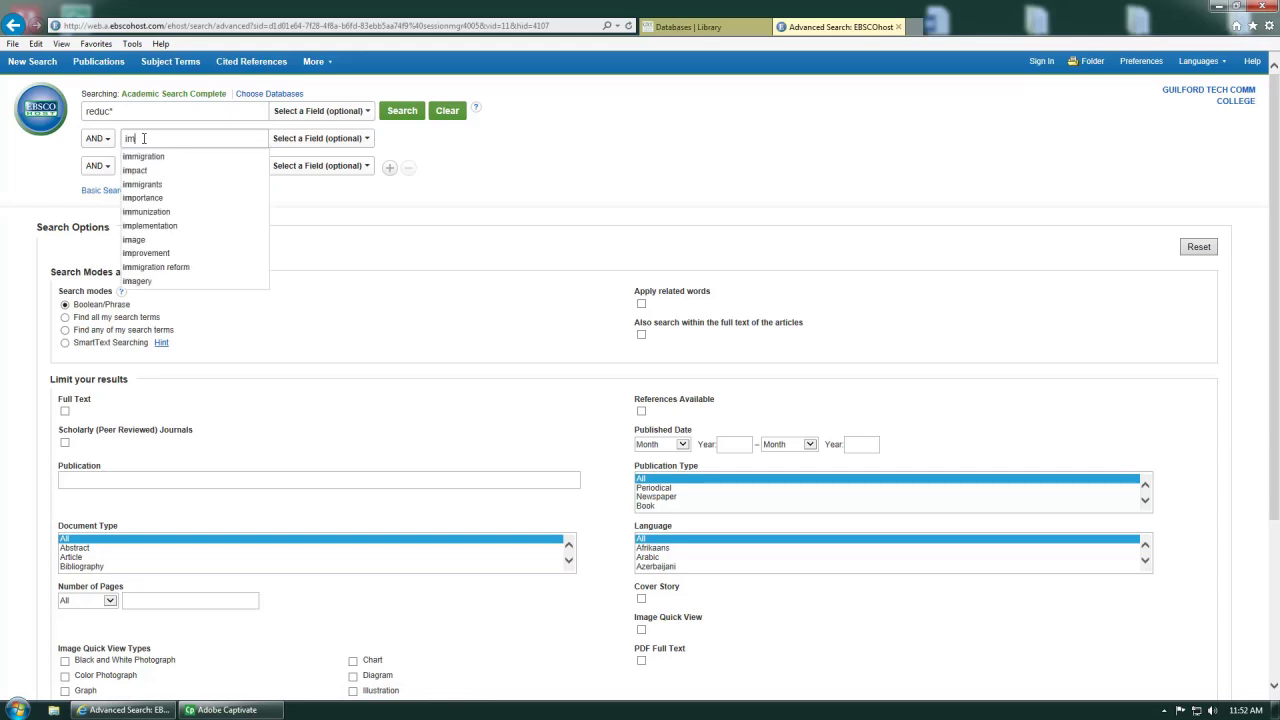
{"action": "type", "text": "paired"}
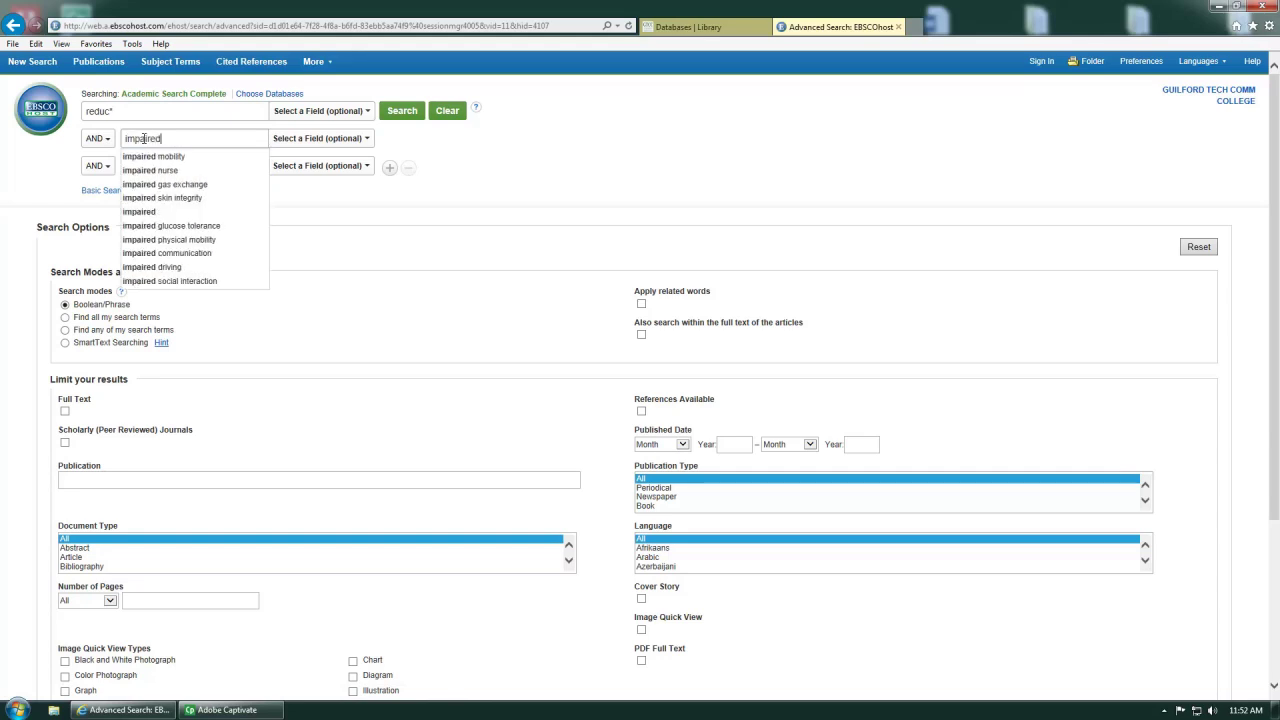
{"action": "left_click", "coordinate": [183, 165]}
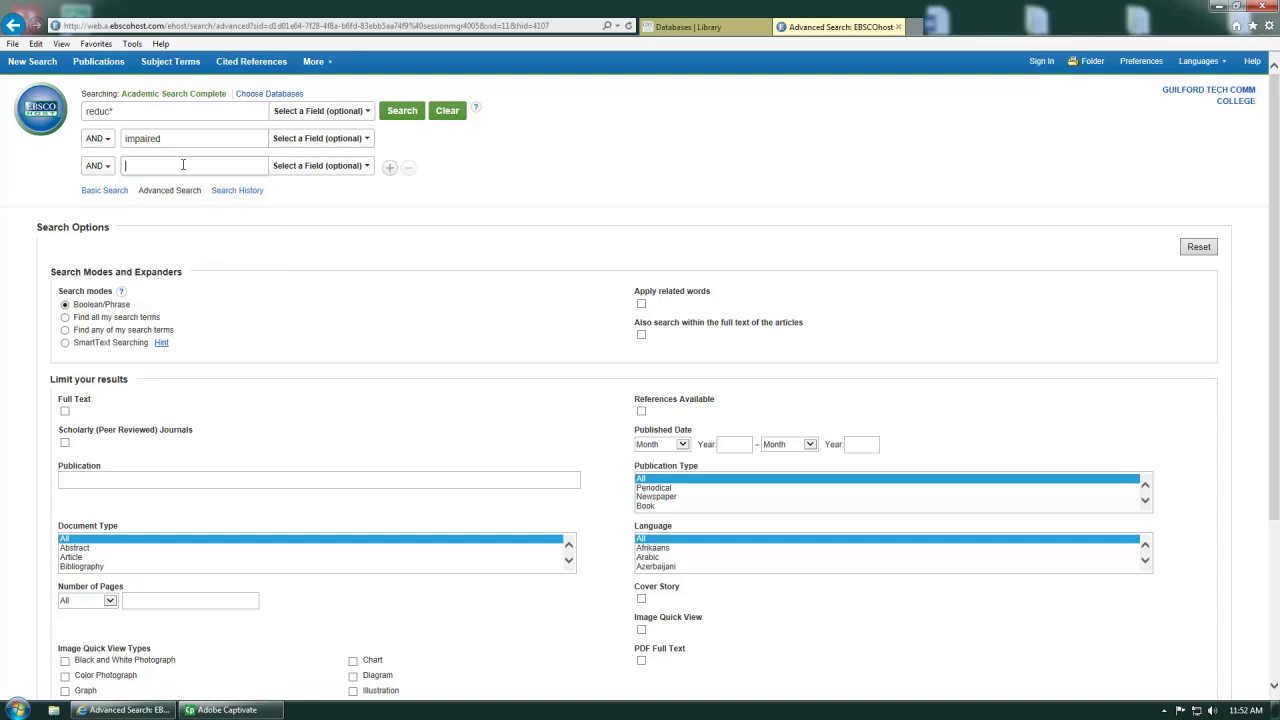
{"action": "type", "text": "driving"}
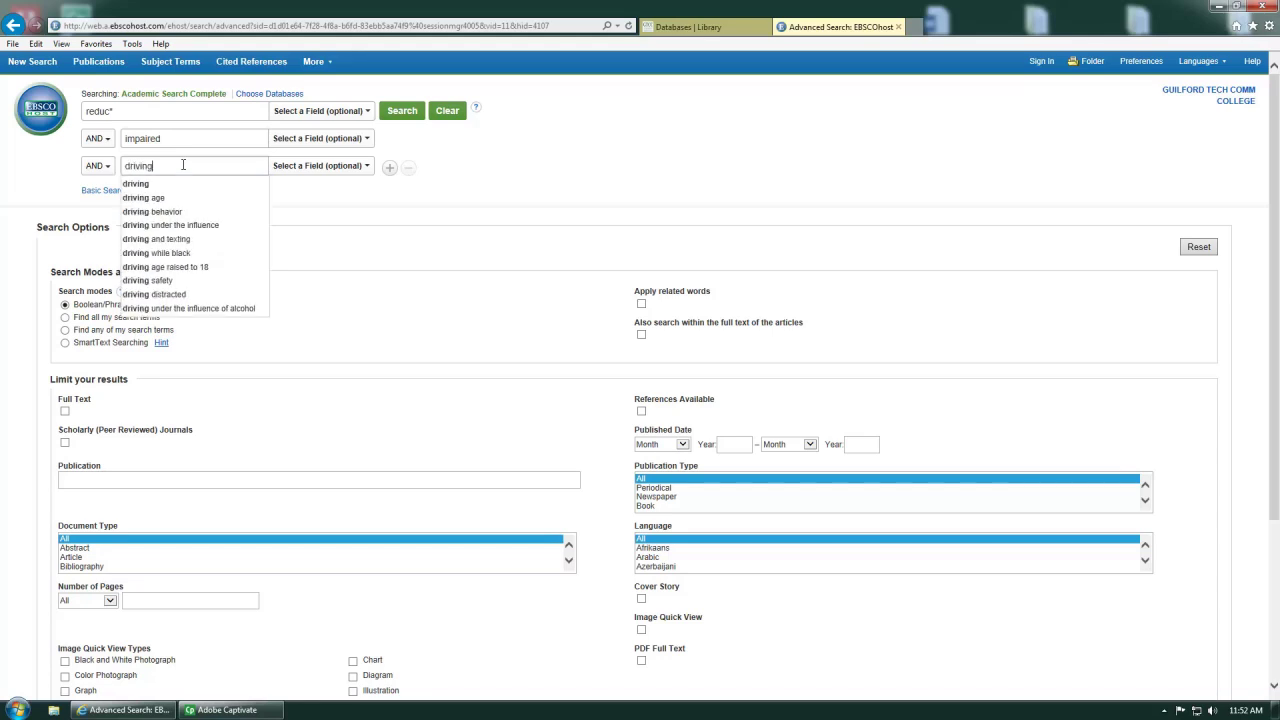
{"action": "left_click", "coordinate": [285, 196]}
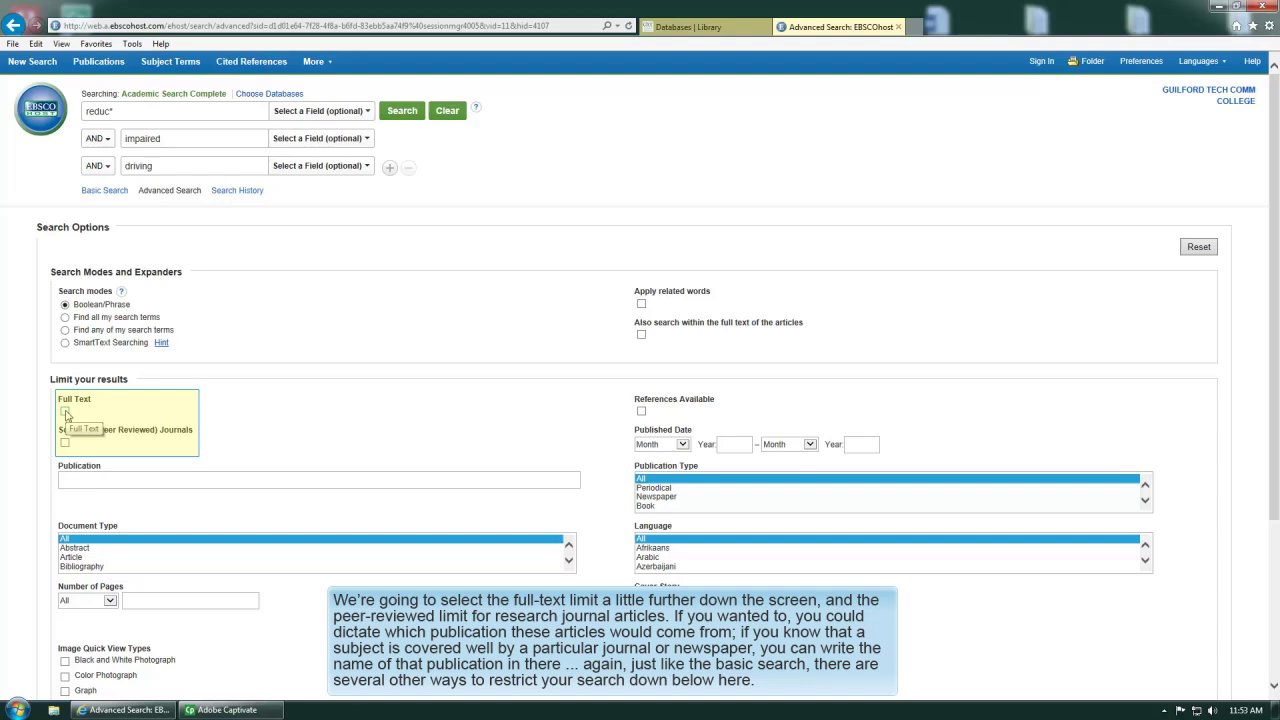
Limit the search to full text and scholarly (peer reviewed) journals, and run it.
{"action": "left_click", "coordinate": [65, 411]}
{"action": "left_click", "coordinate": [65, 444]}
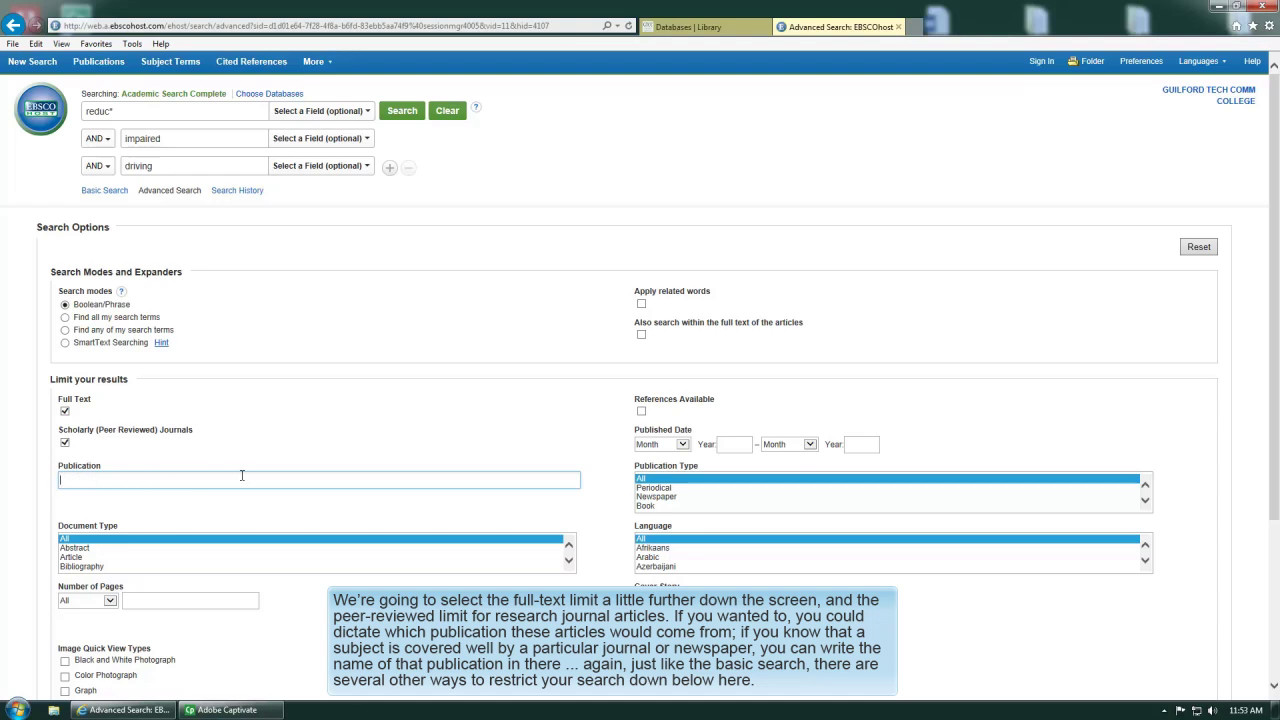
{"action": "left_click", "coordinate": [325, 433]}
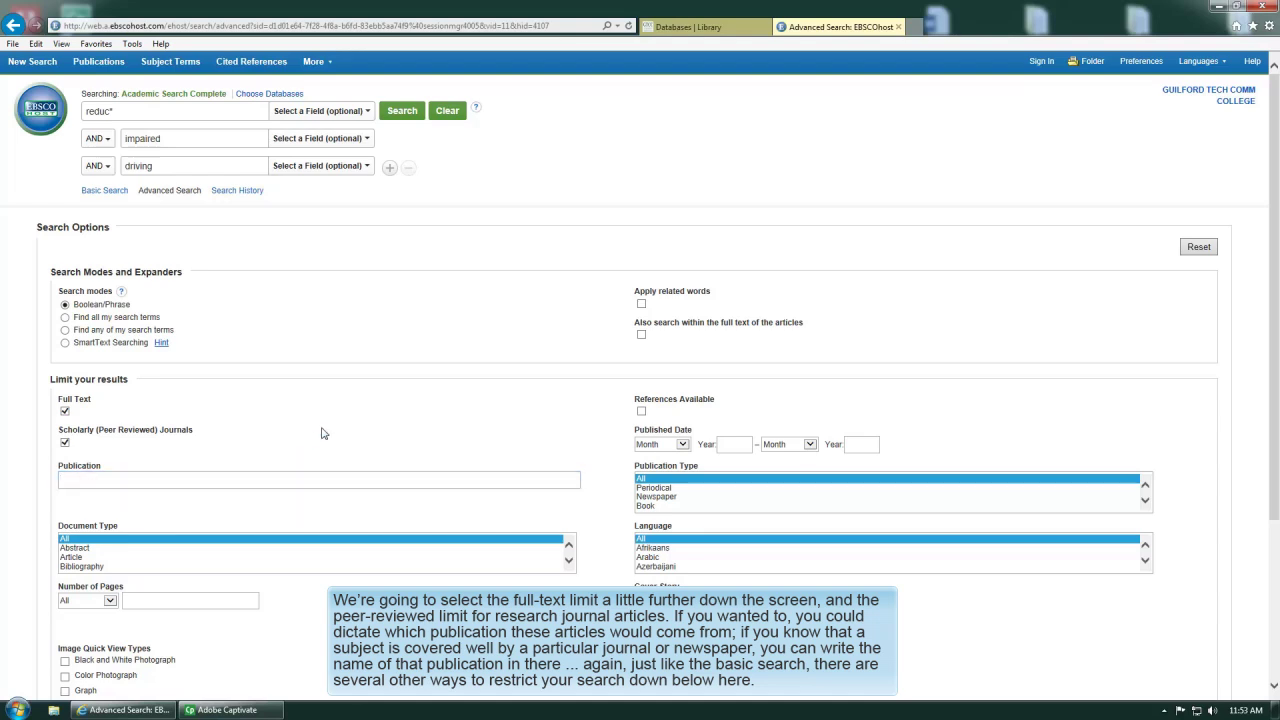
{"action": "left_click", "coordinate": [403, 112]}
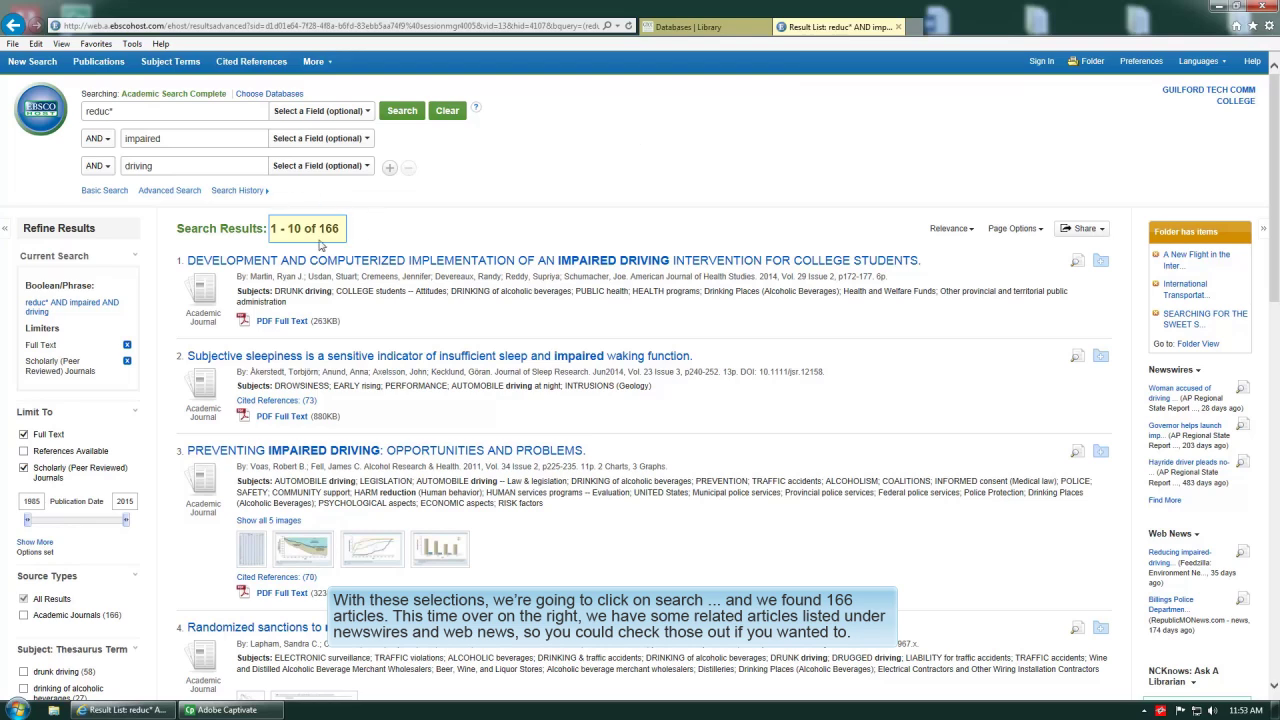
Narrow the results' publication date range to start at 2005.
{"action": "left_click_drag", "start_coordinate": [1276, 110], "coordinate": [1276, 155]}
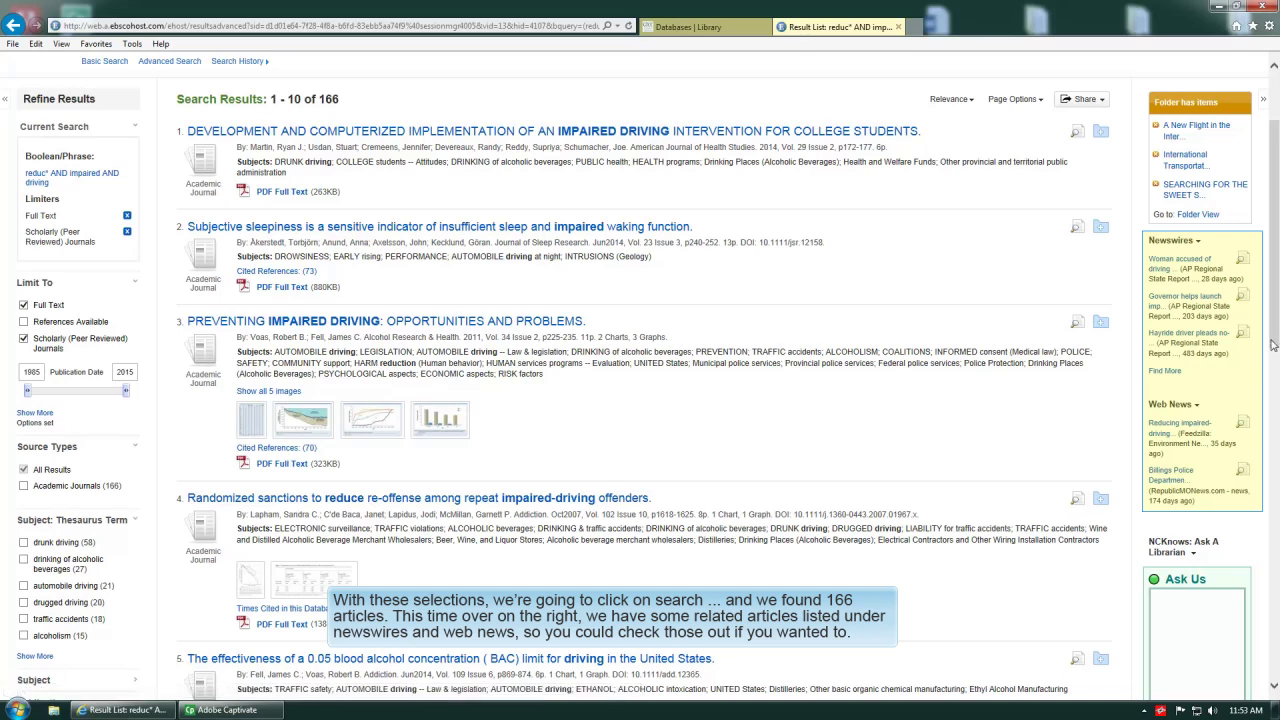
{"action": "scroll", "coordinate": [1275, 337], "scroll_direction": "up", "scroll_amount": 2}
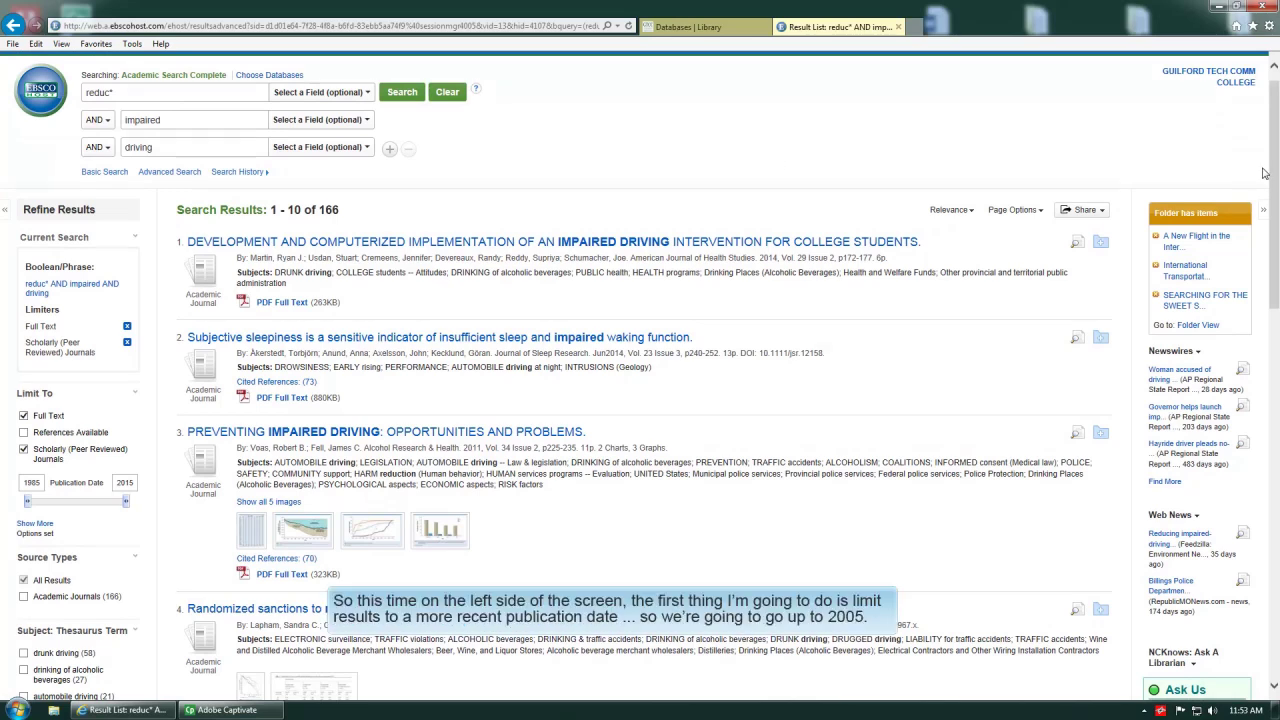
{"action": "left_click_drag", "start_coordinate": [1270, 162], "coordinate": [1276, 182]}
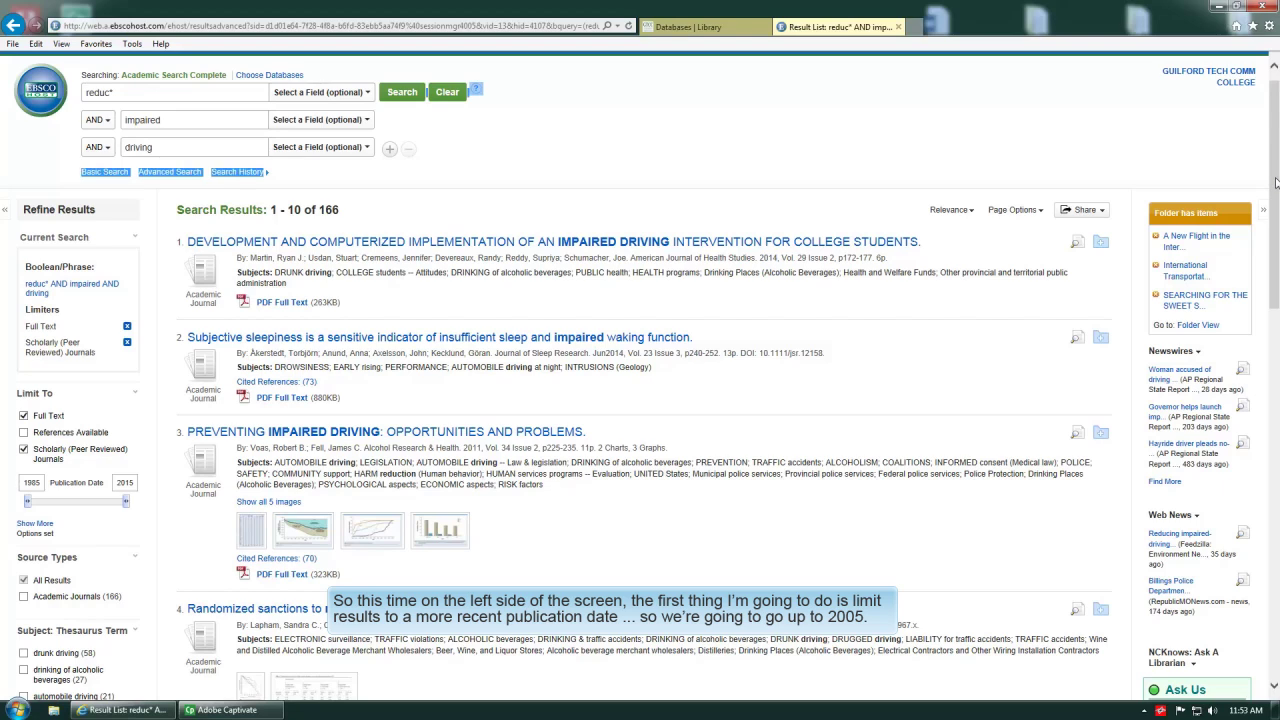
{"action": "scroll", "coordinate": [1276, 182], "scroll_direction": "down", "scroll_amount": 2}
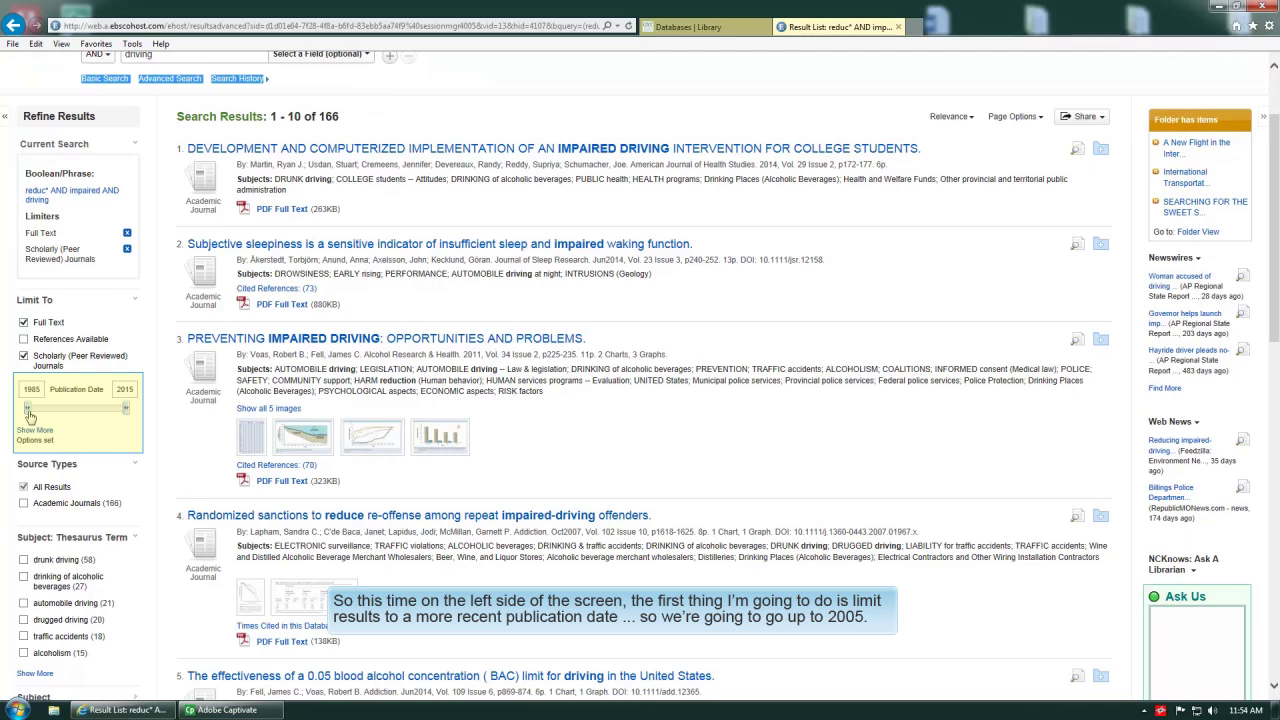
{"action": "left_click_drag", "start_coordinate": [29, 413], "coordinate": [93, 418]}
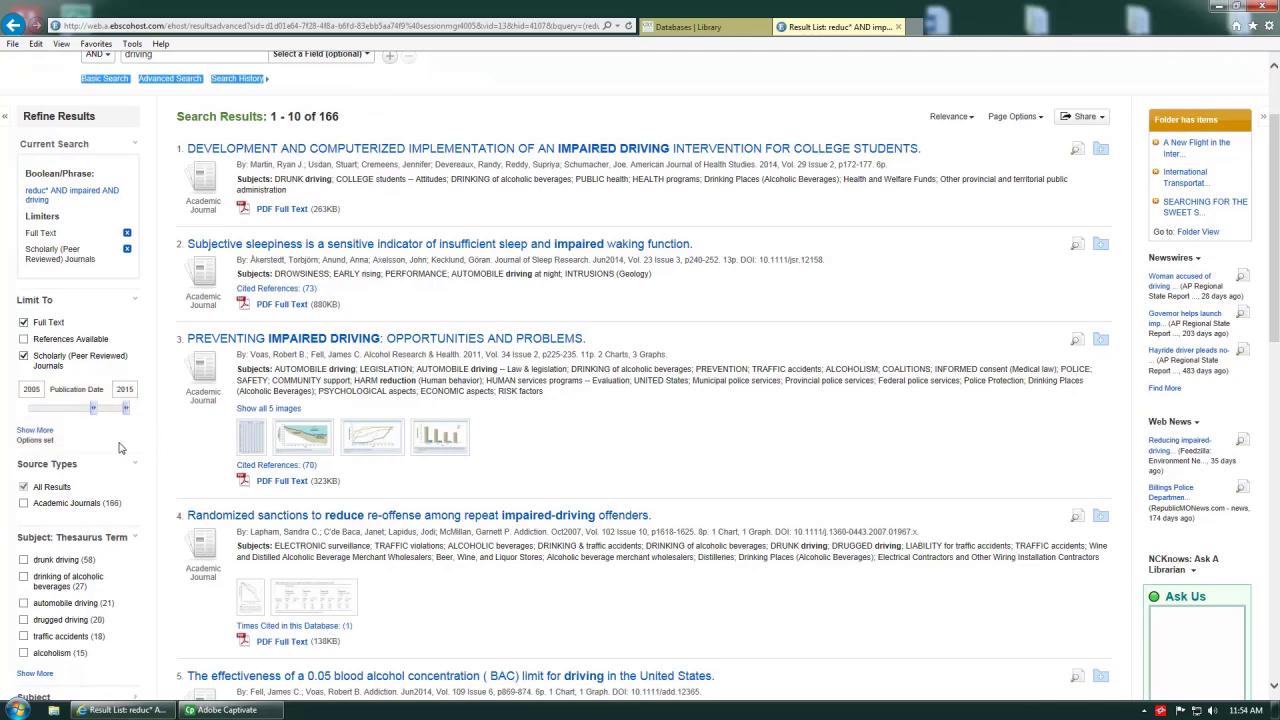
Open the full list of geography limits for the results and select united states and massachusetts.
{"action": "scroll", "coordinate": [115, 445], "scroll_direction": "down", "scroll_amount": 1}
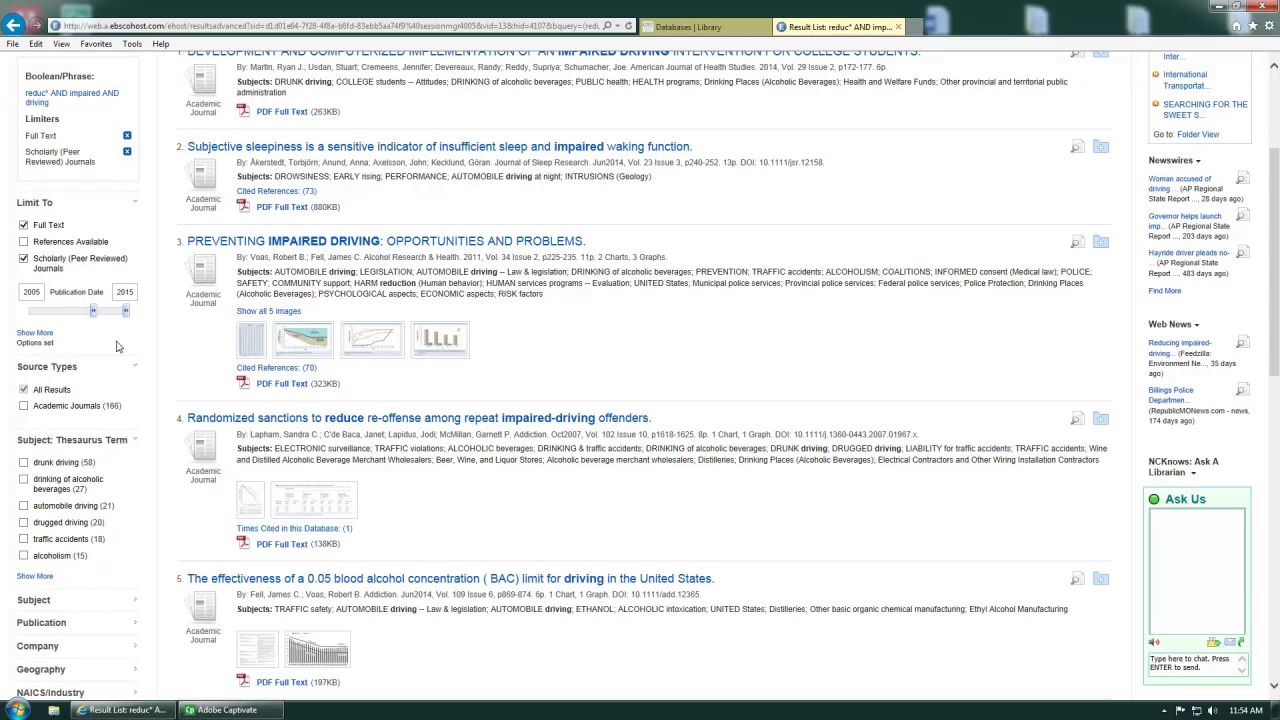
{"action": "scroll", "coordinate": [115, 345], "scroll_direction": "down", "scroll_amount": 1}
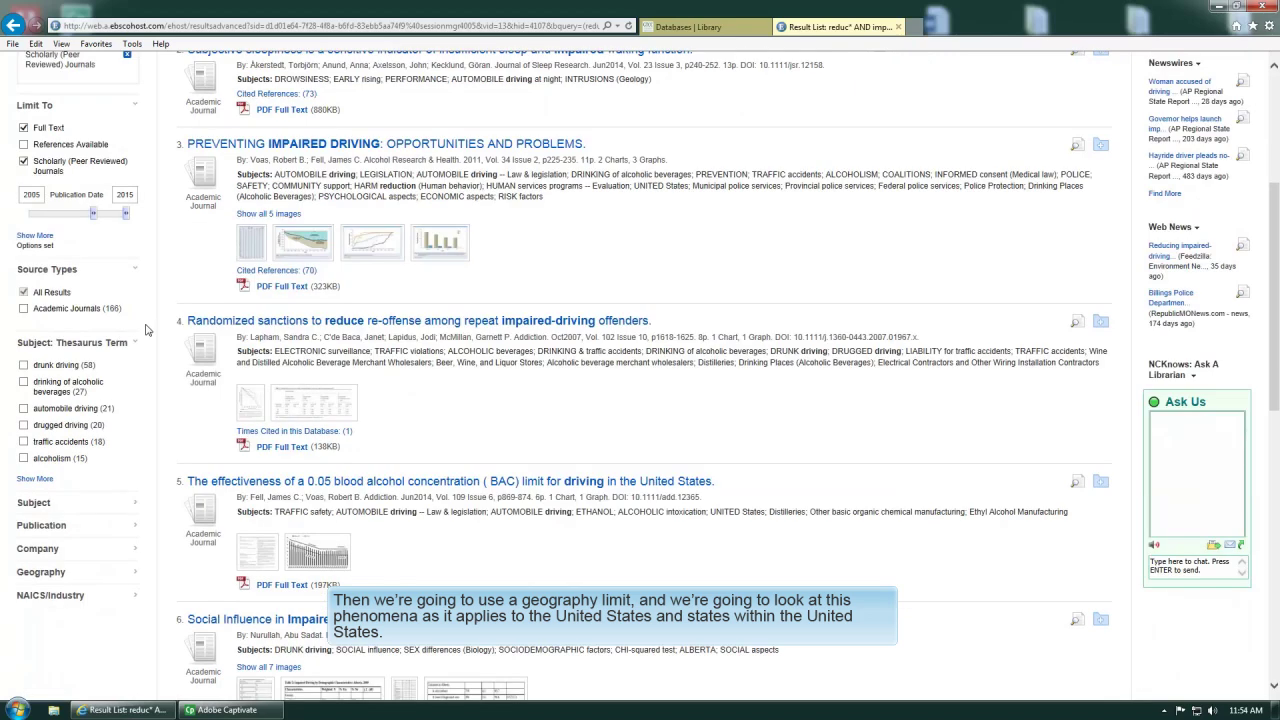
{"action": "scroll", "coordinate": [143, 403], "scroll_direction": "down", "scroll_amount": 1}
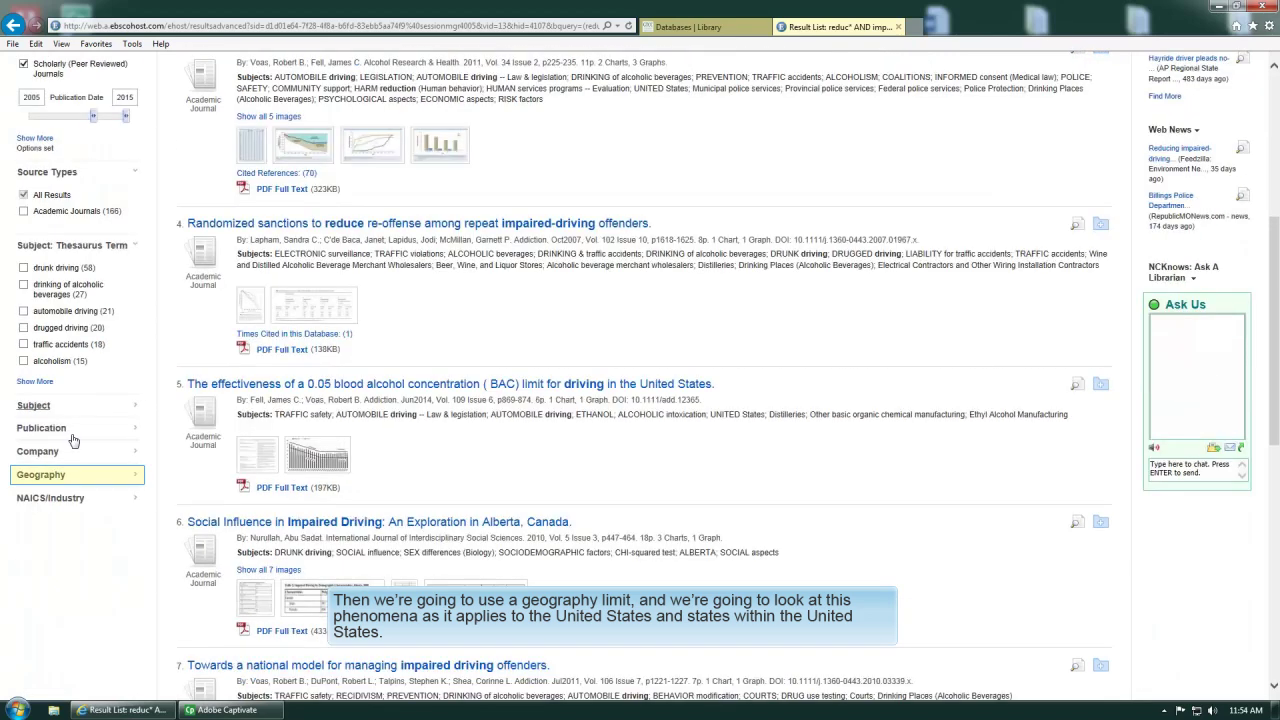
{"action": "left_click", "coordinate": [43, 479]}
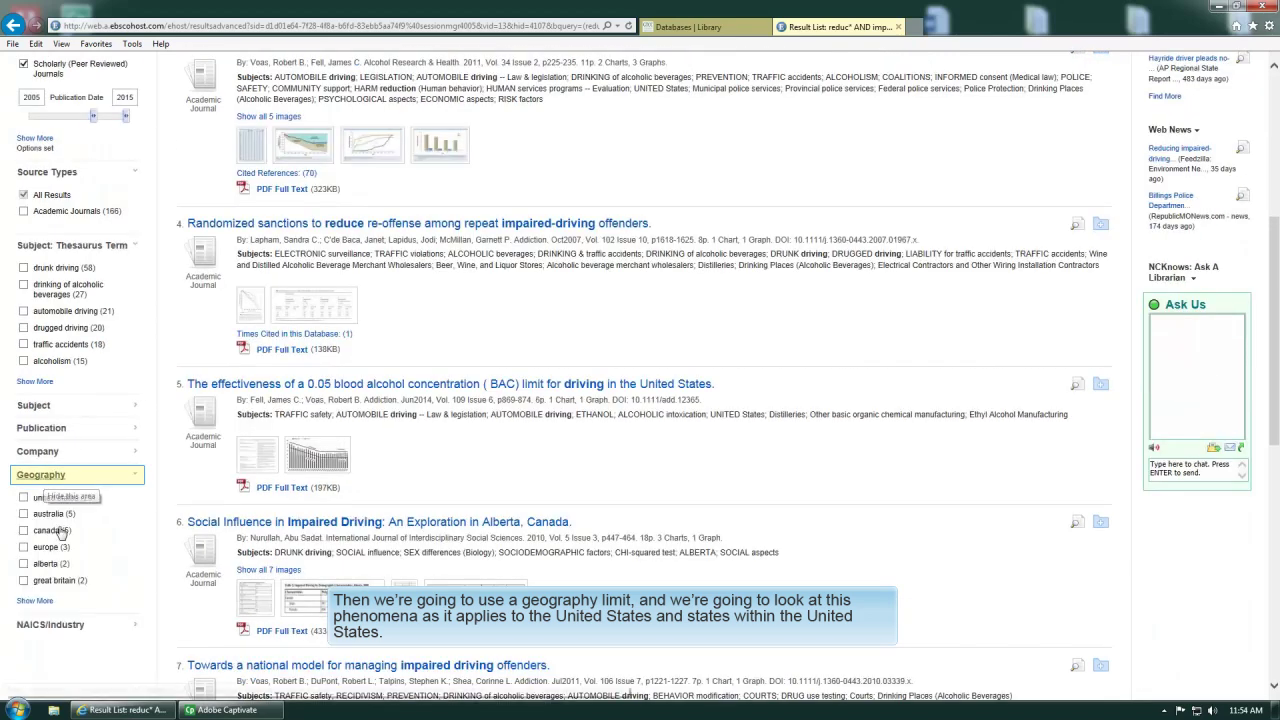
{"action": "left_click", "coordinate": [36, 601]}
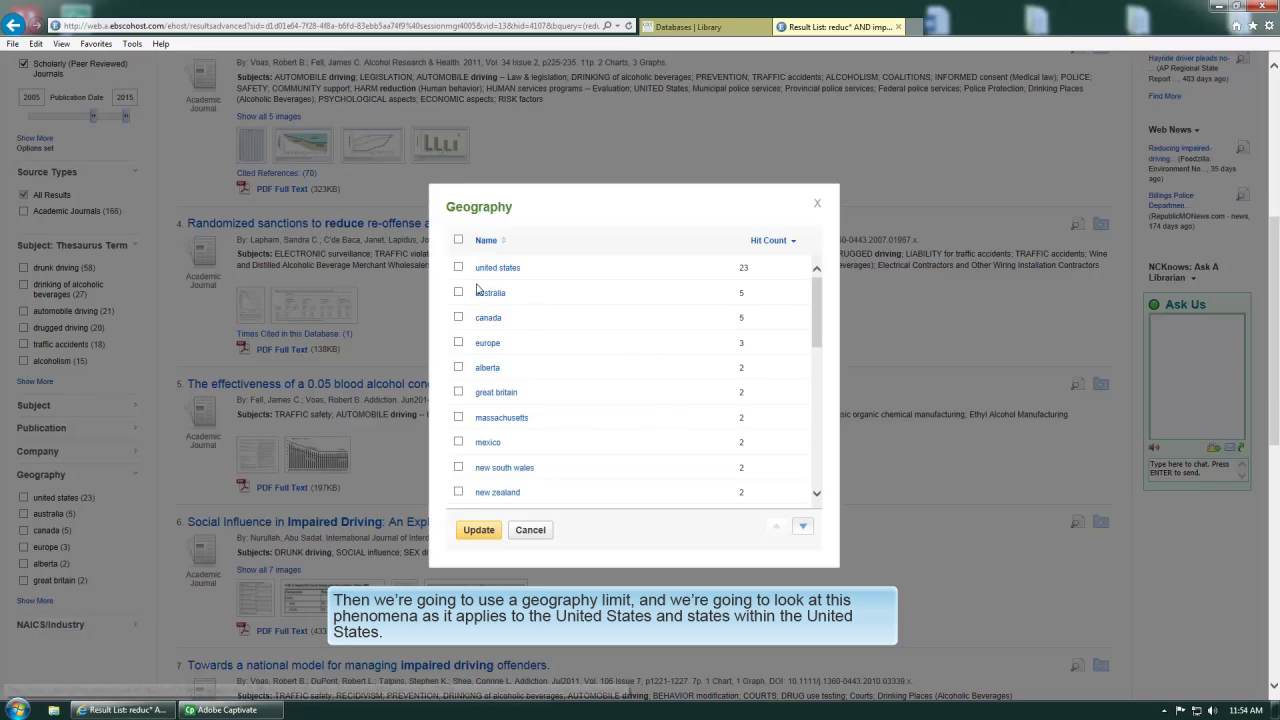
{"action": "left_click", "coordinate": [458, 268]}
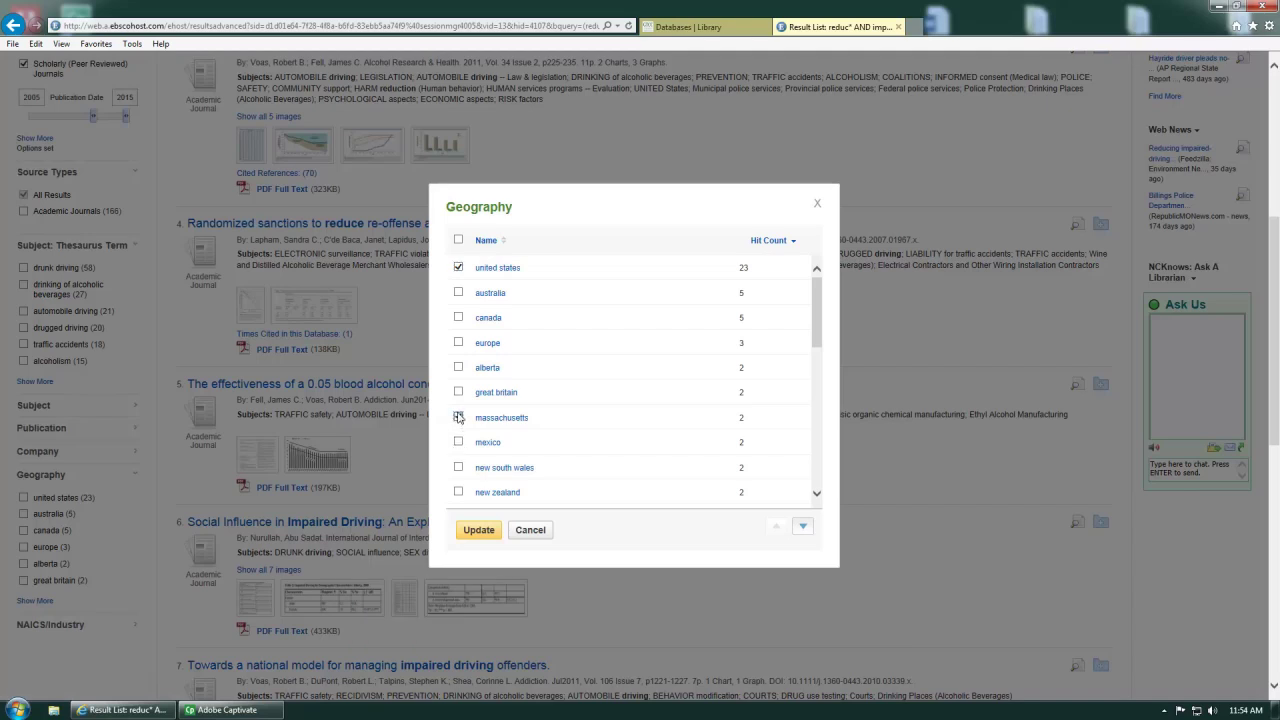
{"action": "left_click", "coordinate": [458, 417]}
Add texas, florida and minnesota to the selected geography limits.
{"action": "left_click_drag", "start_coordinate": [816, 343], "coordinate": [813, 367]}
{"action": "scroll", "coordinate": [648, 388], "scroll_direction": "down", "scroll_amount": 3}
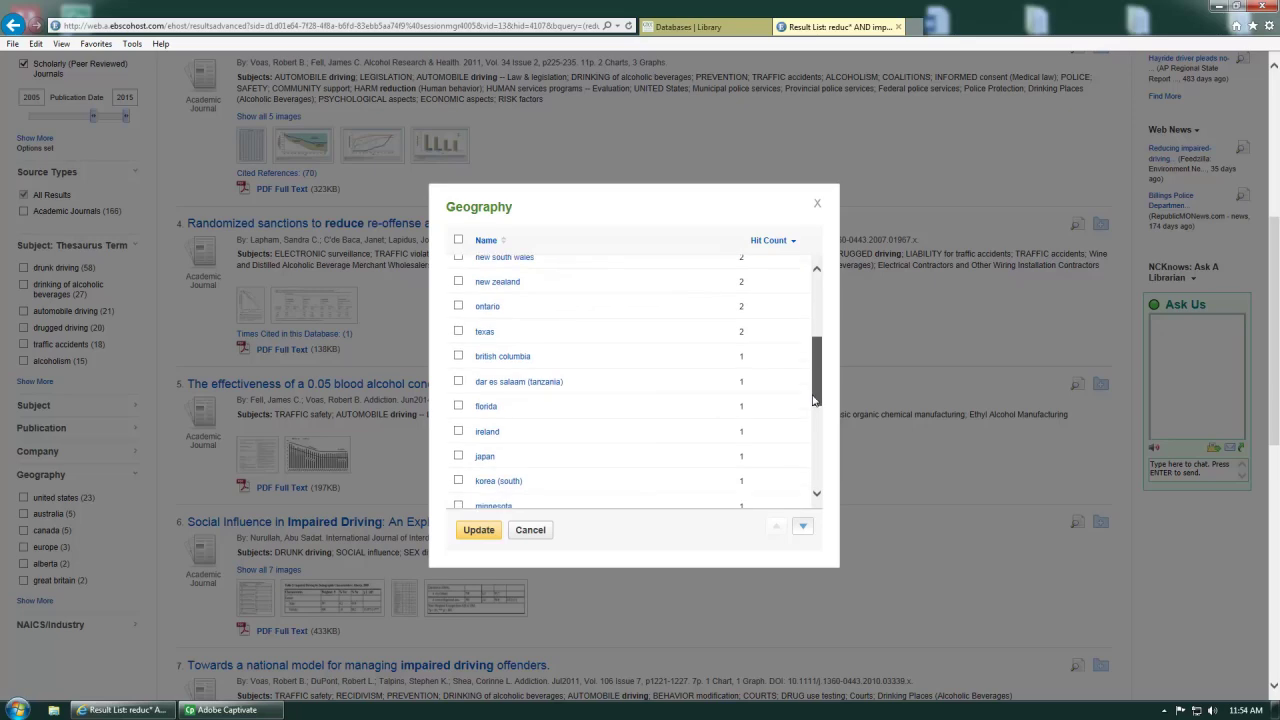
{"action": "left_click", "coordinate": [459, 325]}
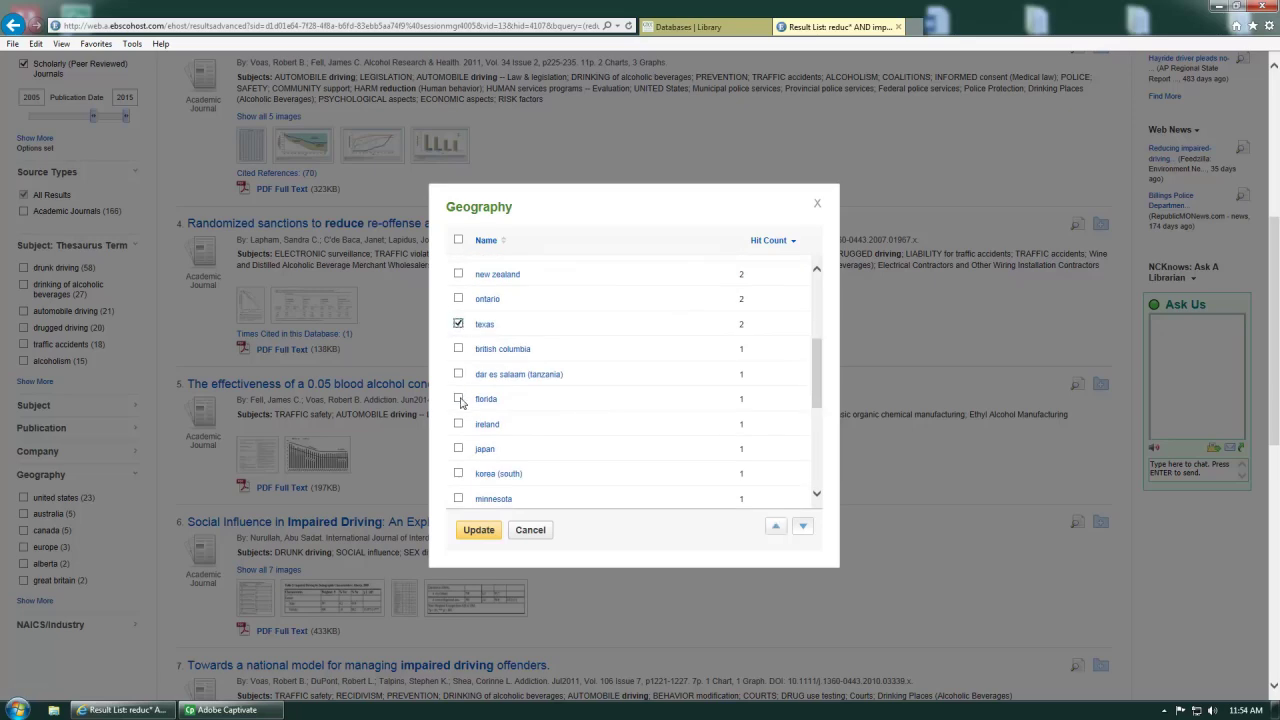
{"action": "left_click", "coordinate": [460, 399]}
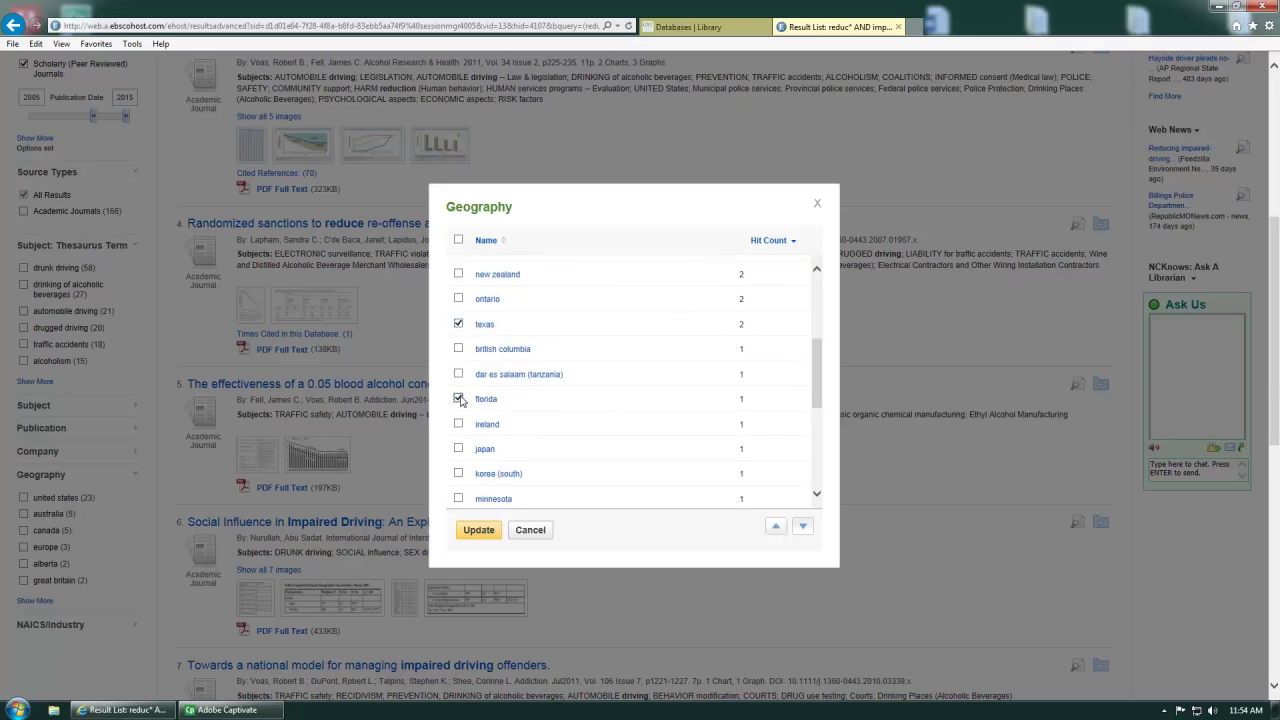
{"action": "left_click", "coordinate": [458, 498]}
Add new mexico, ohio and oklahoma to the geography selection and update the results with the chosen limits.
{"action": "left_click_drag", "start_coordinate": [816, 362], "coordinate": [816, 434]}
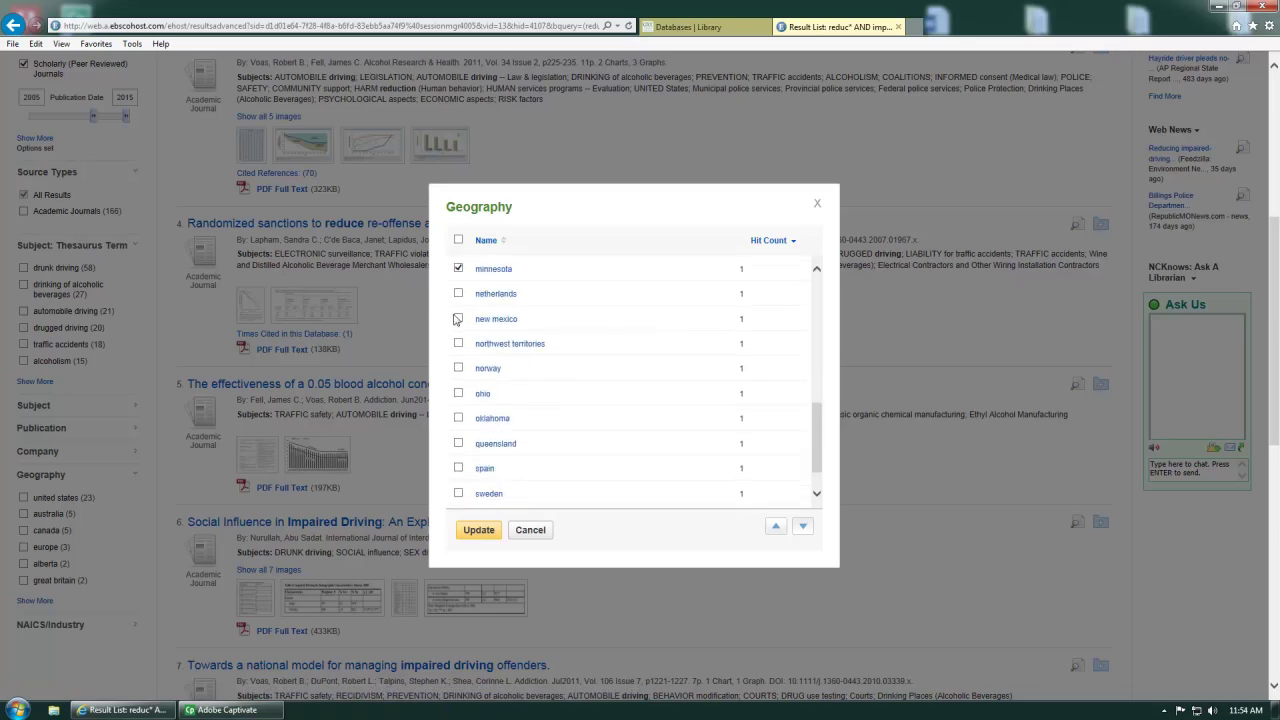
{"action": "left_click", "coordinate": [458, 393]}
{"action": "left_click", "coordinate": [458, 418]}
{"action": "left_click_drag", "start_coordinate": [815, 416], "coordinate": [816, 433]}
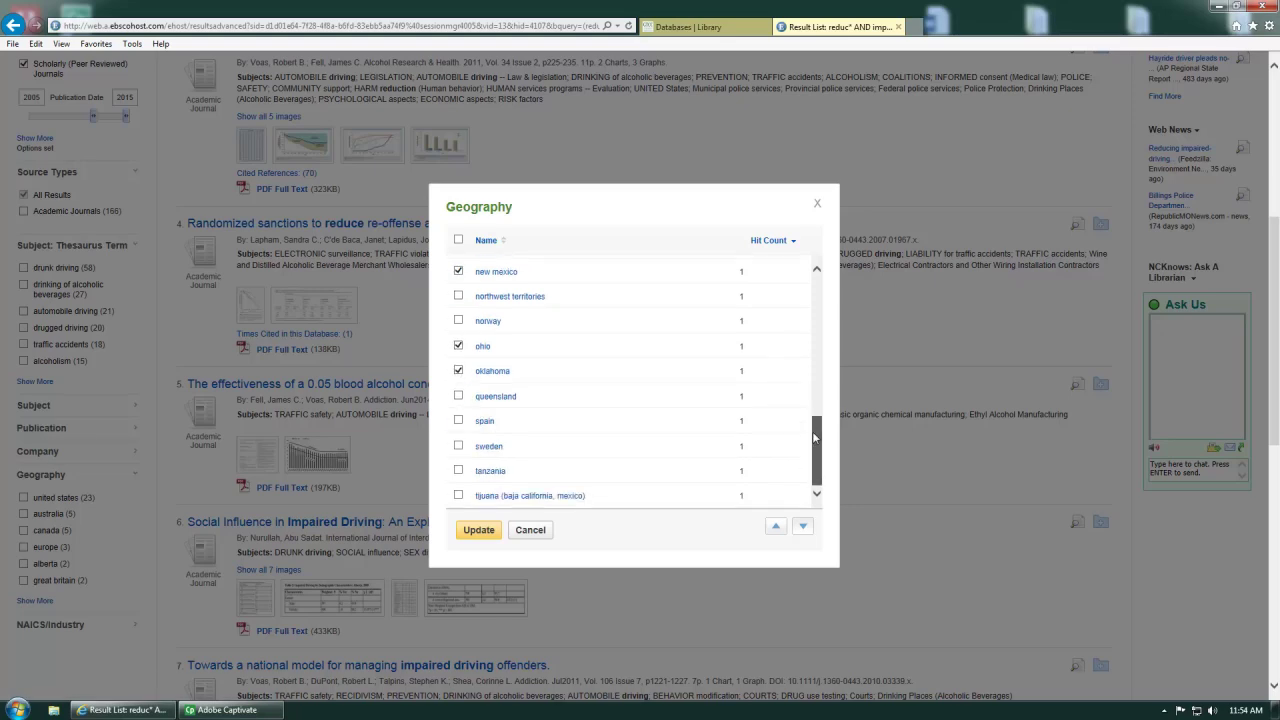
{"action": "left_click", "coordinate": [479, 530]}
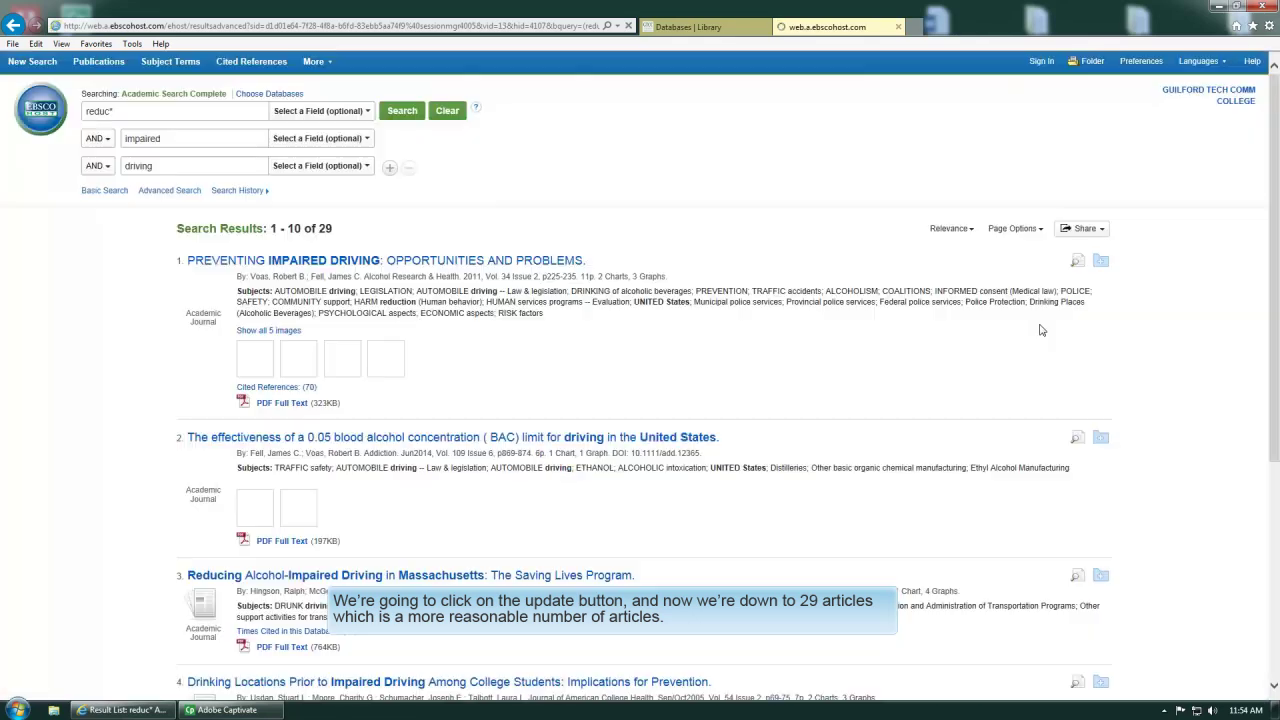